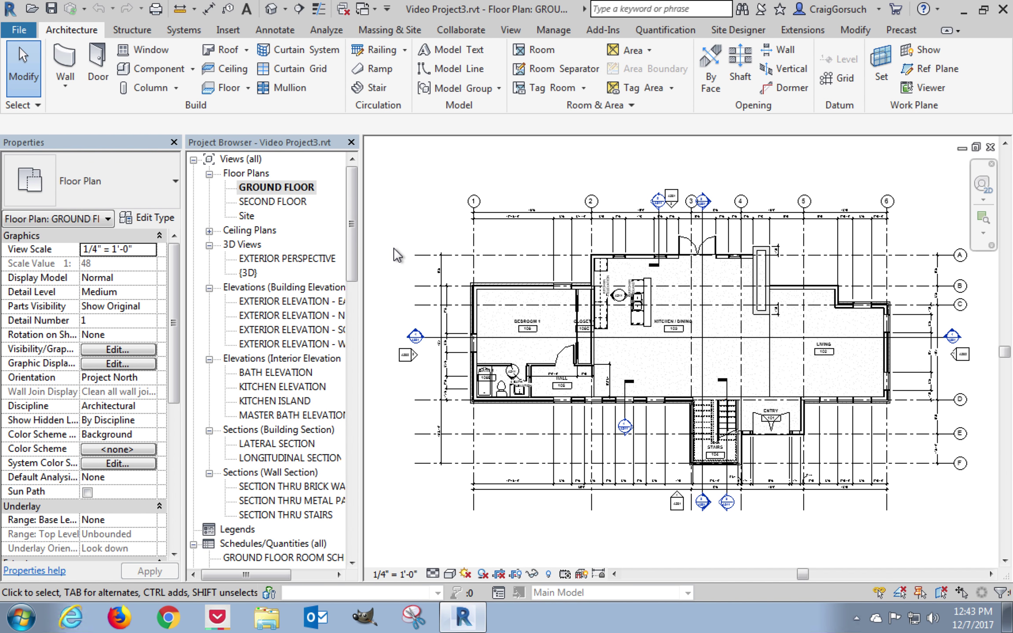
Step: Open sheet A311 - WALL SECTIONS from the Sheets list in the Project Browser
drag(357, 228, 362, 317)
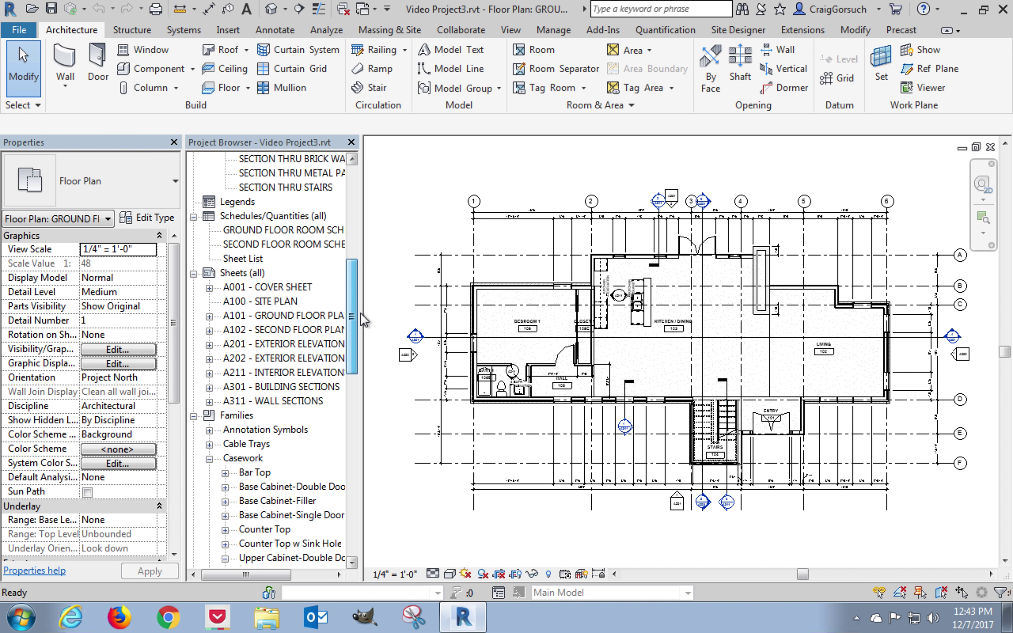
click(209, 402)
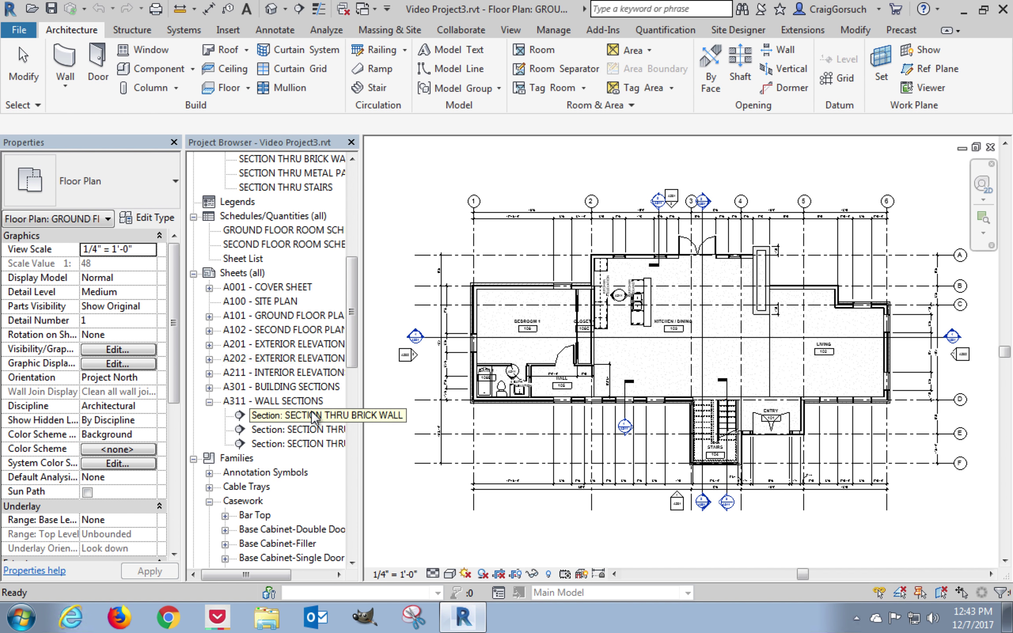
click(278, 401)
double_click(241, 404)
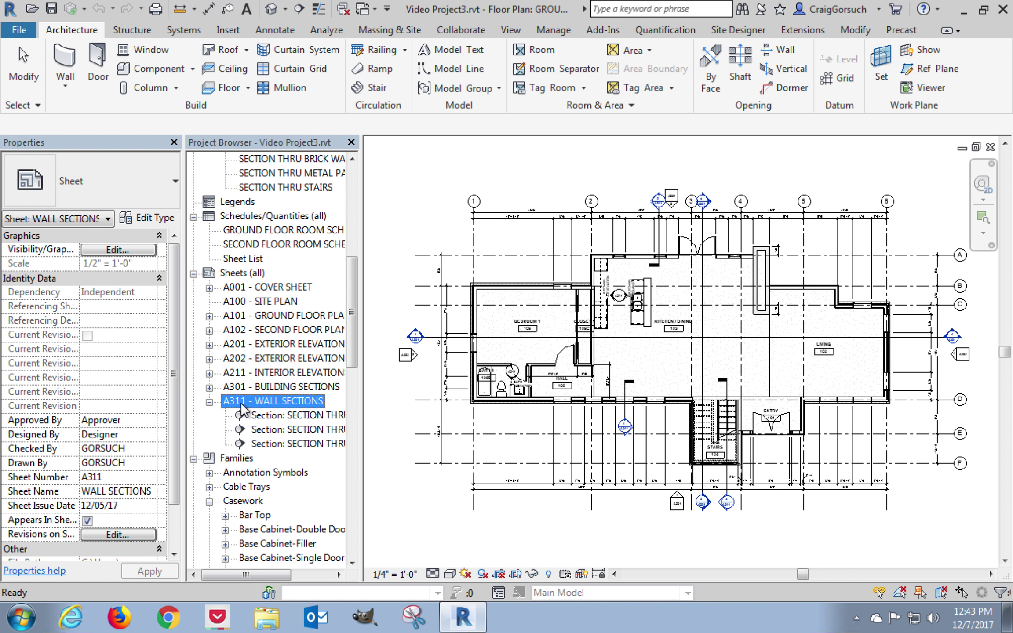
Step: Zoom around the sheet's three sections, then fit the whole sheet with ZA
click(714, 429)
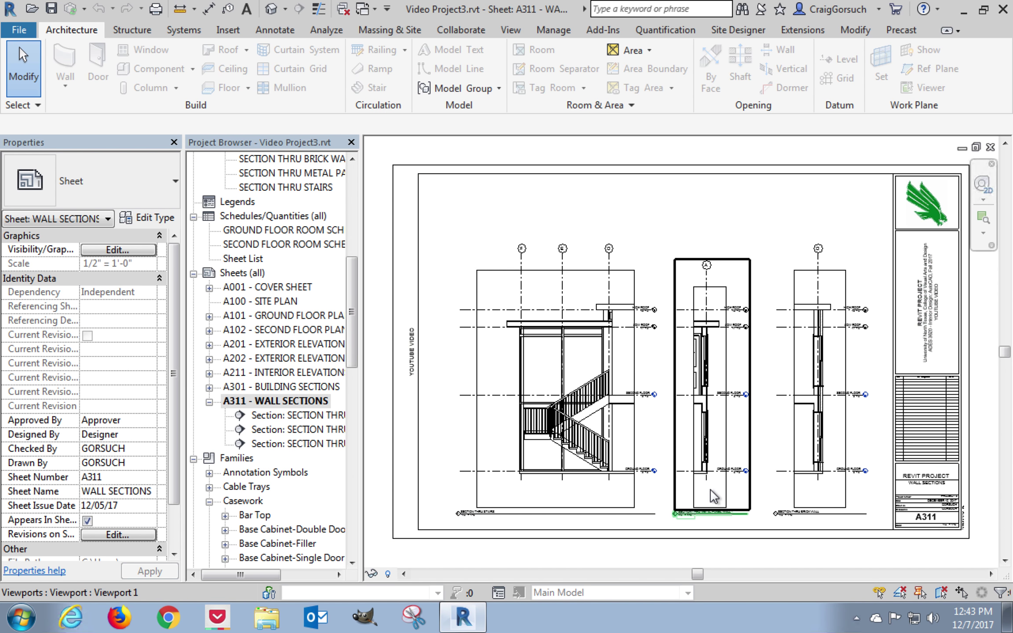
scroll(719, 435, up, 5)
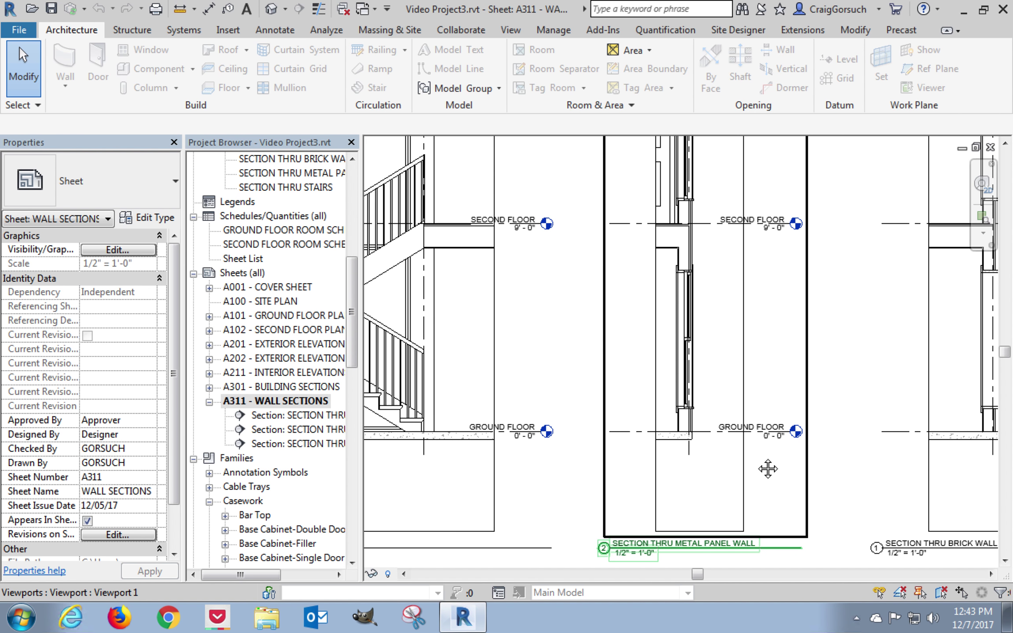
middle_drag(769, 468, 640, 248)
key(Escape)
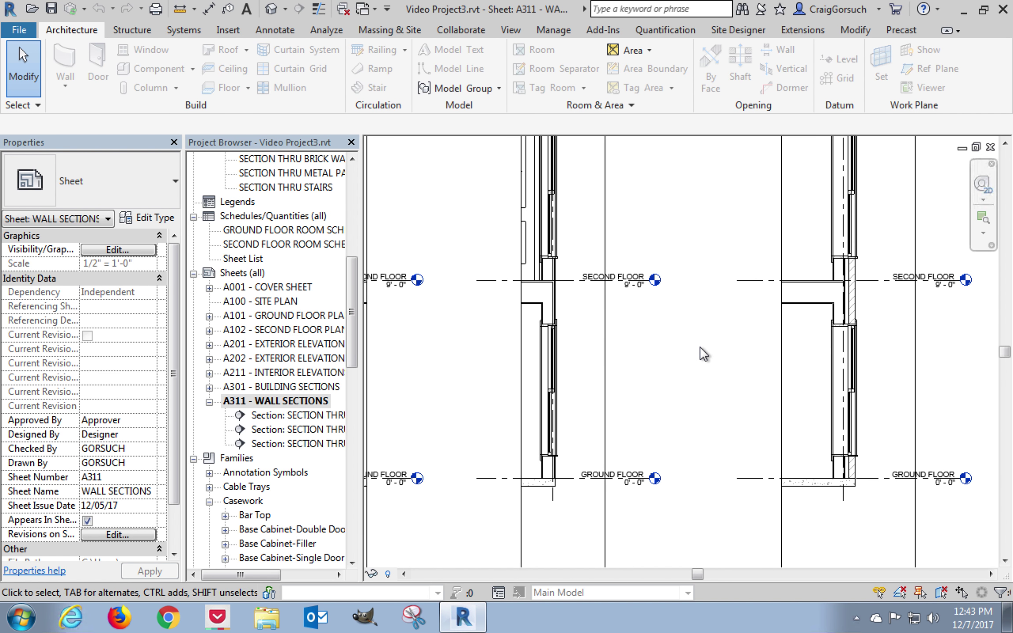
scroll(704, 354, down, 5)
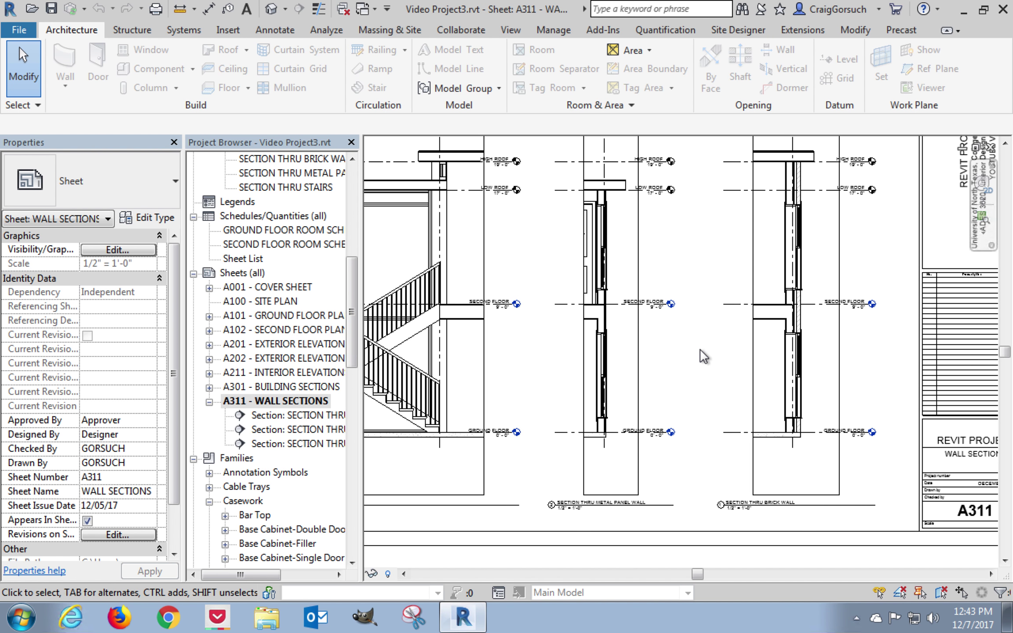
scroll(704, 356, up, 3)
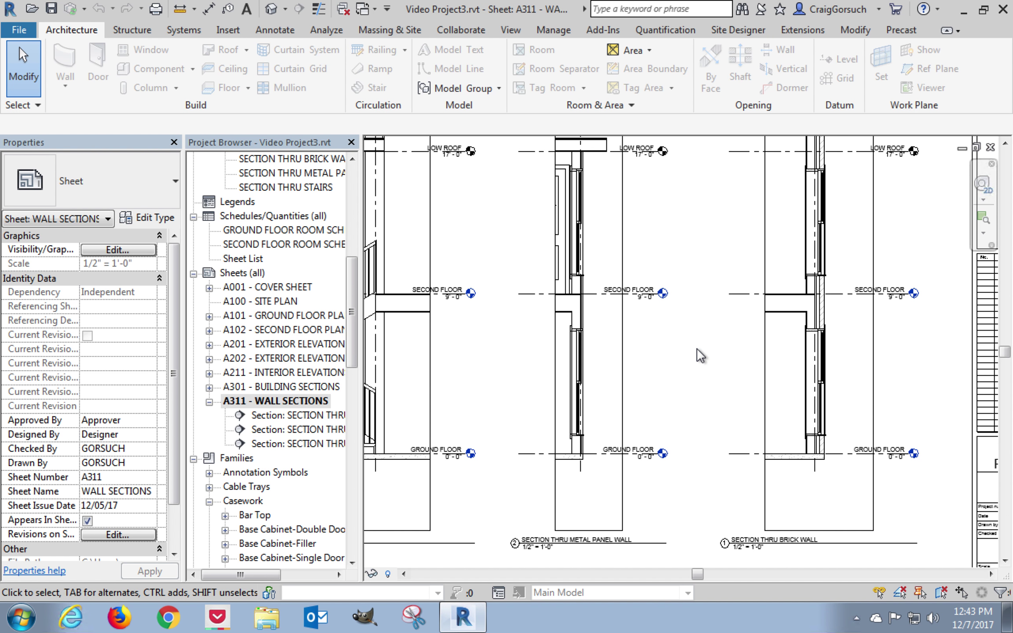
key(z)
key(a)
click(301, 416)
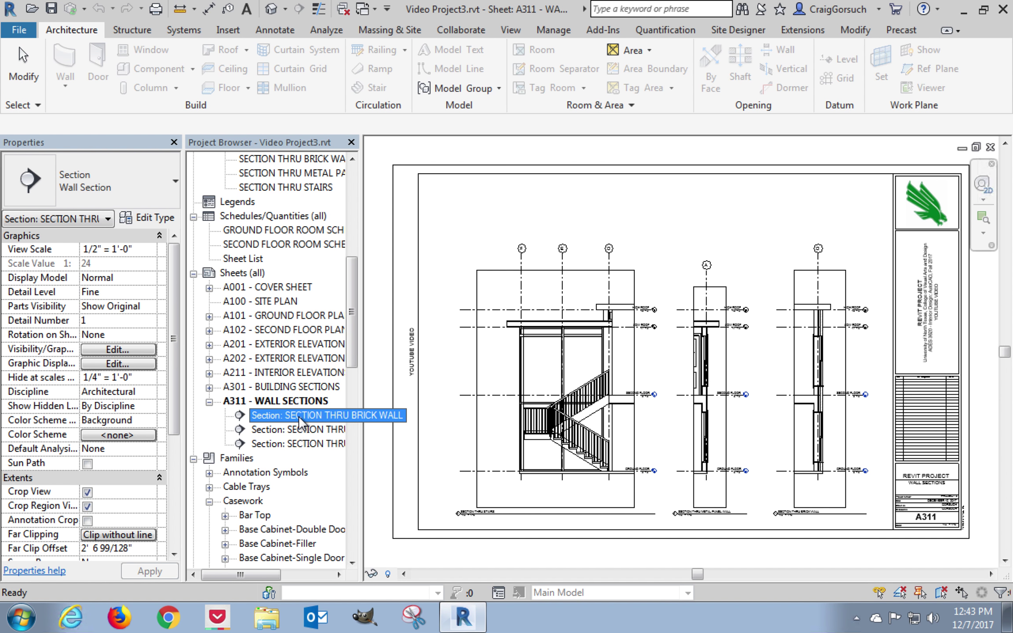
Step: Open the SECTION THRU BRICK WALL view and start placing a detail component, showing its type list
double_click(298, 416)
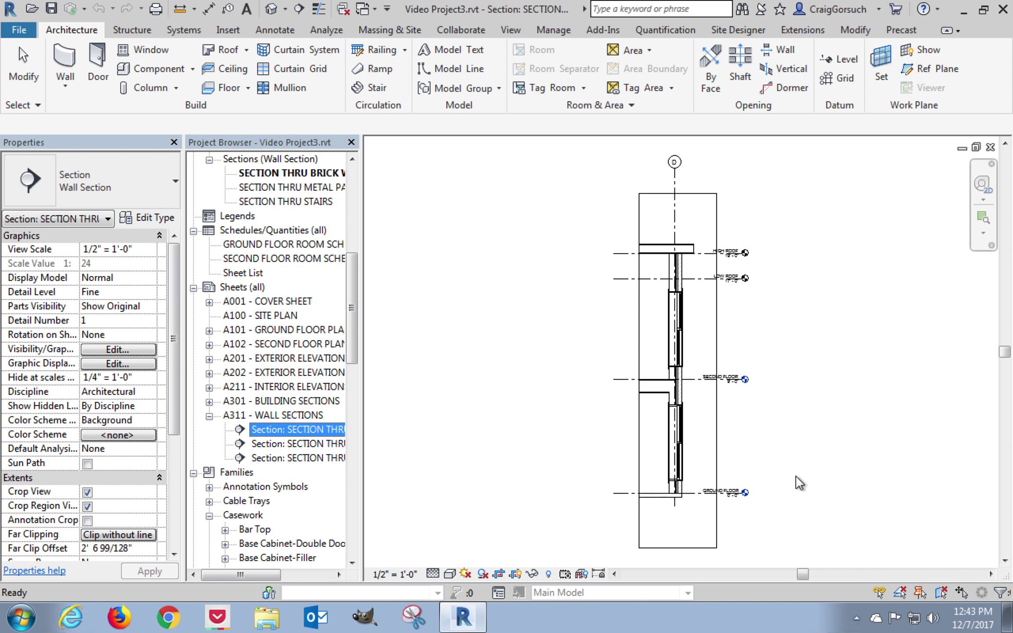
scroll(800, 482, up, 2)
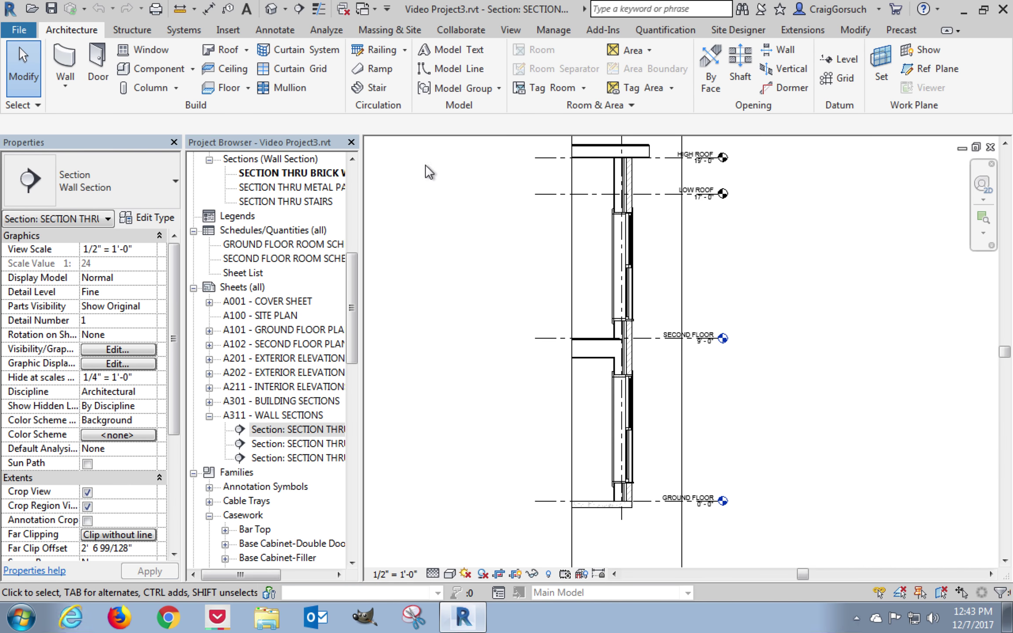
click(292, 33)
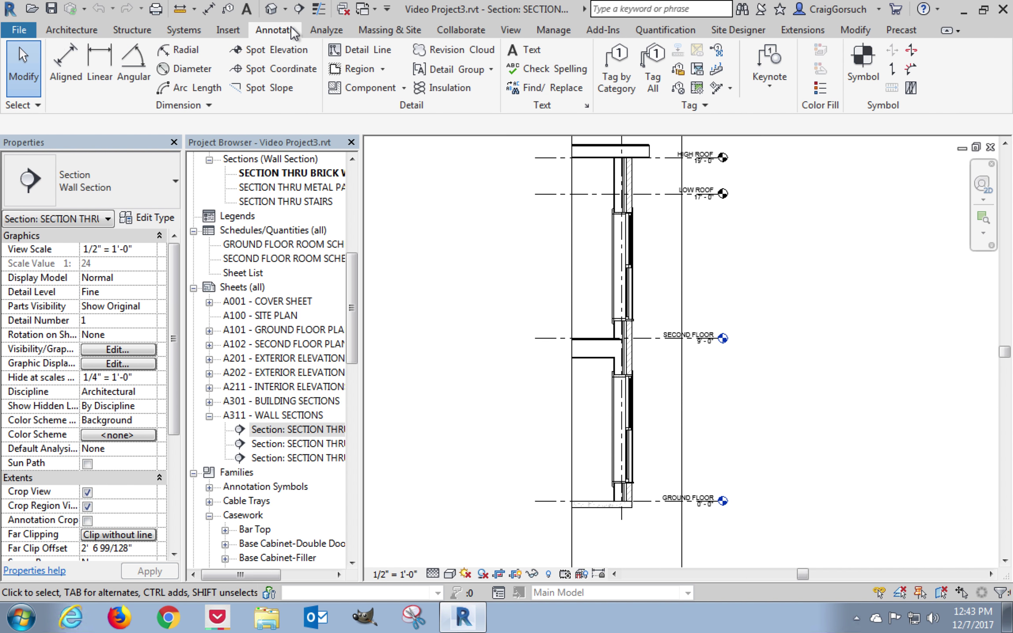
click(380, 89)
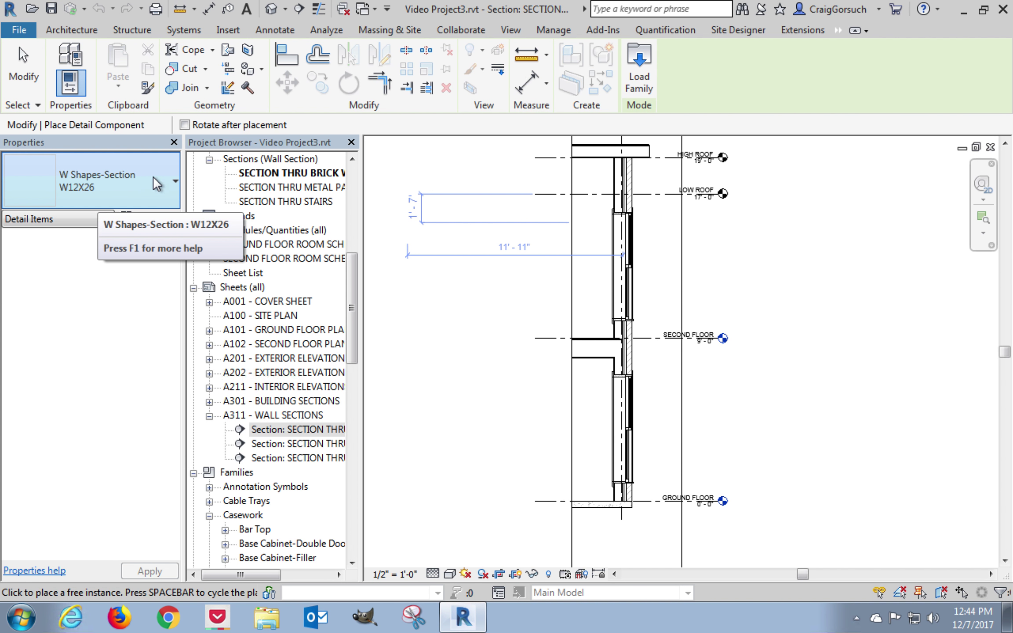
click(175, 179)
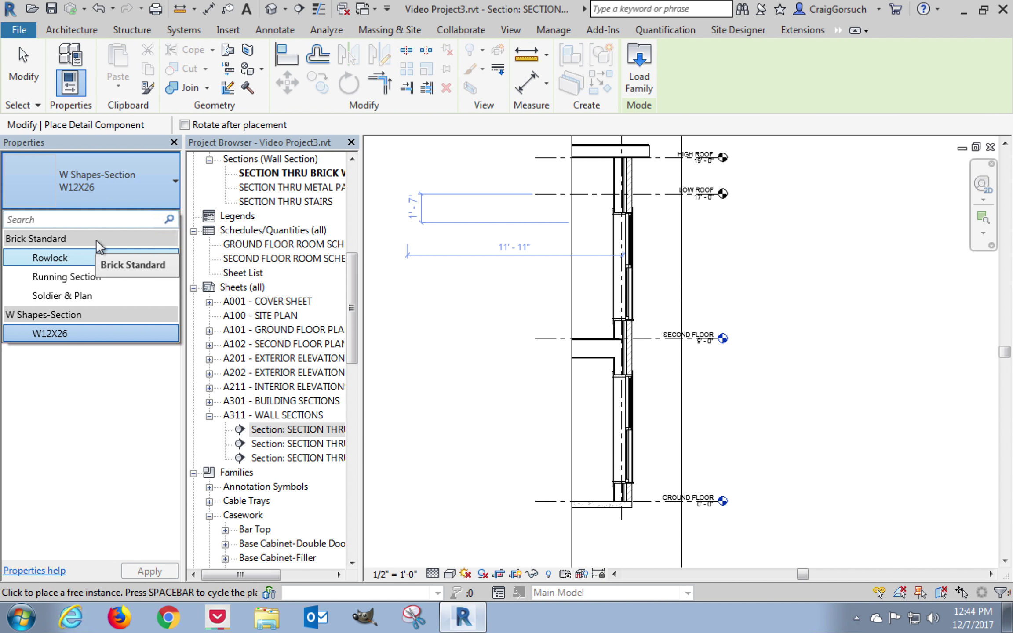
Step: Browse Detail Items > Div 06-Wood and Plastic > 061100-Wood Framing and choose Nominal Cut Lumber-Section.rfa
click(645, 66)
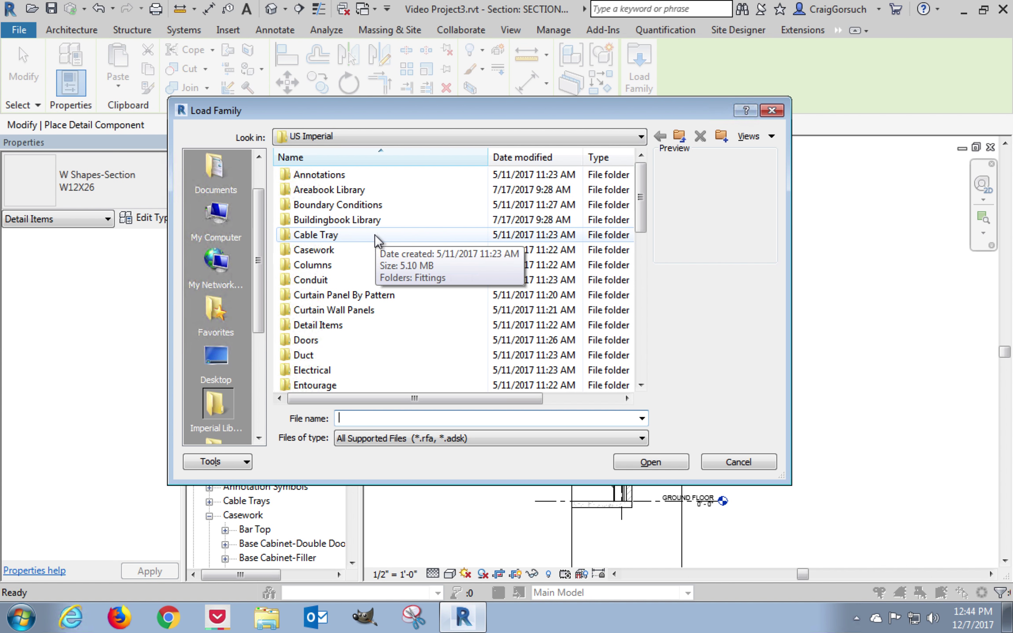
double_click(351, 328)
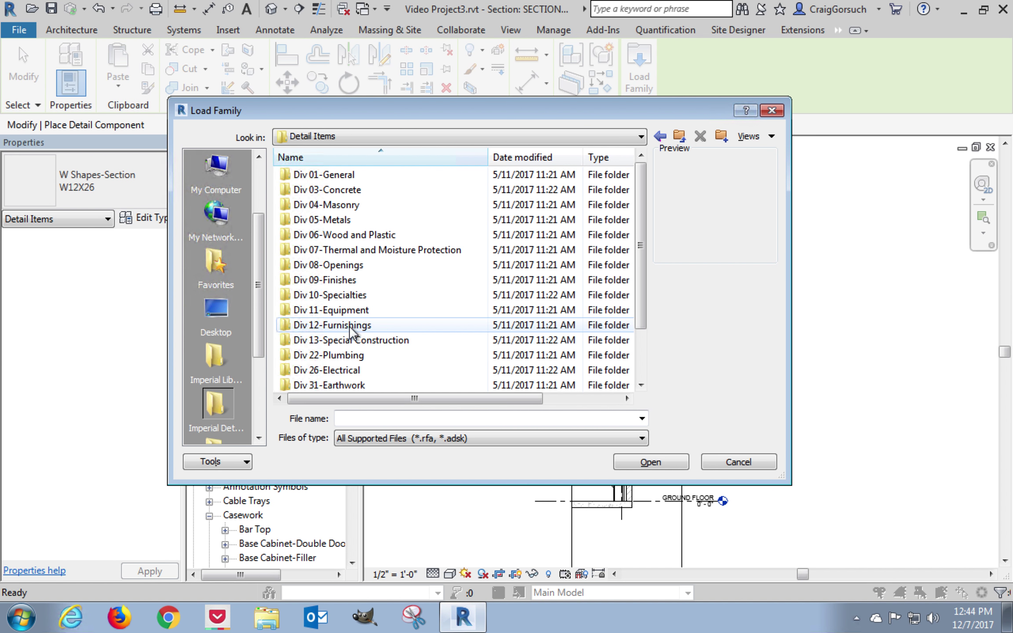
double_click(369, 236)
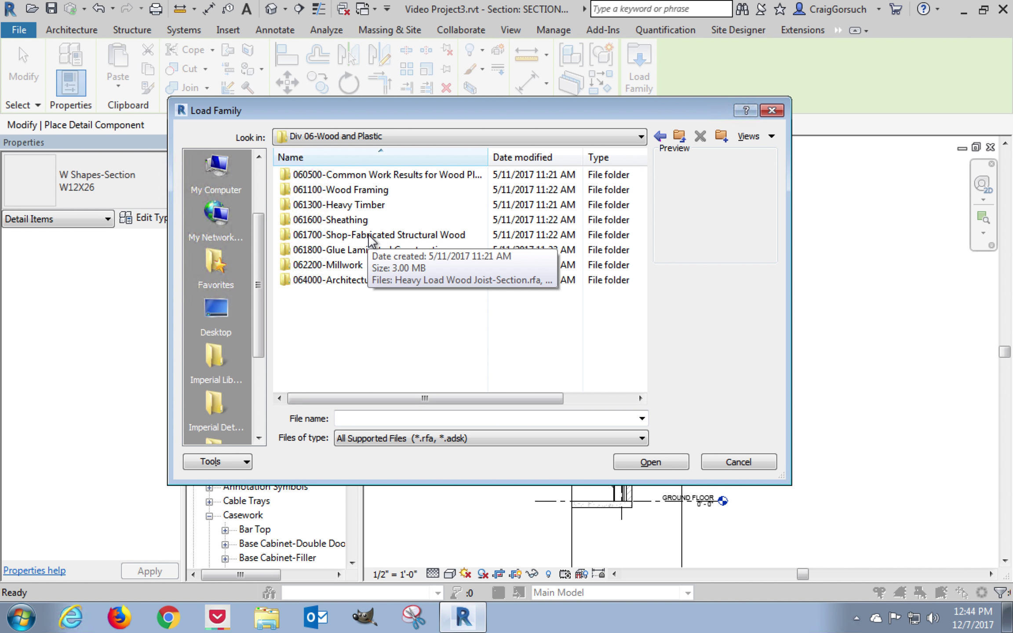
double_click(379, 195)
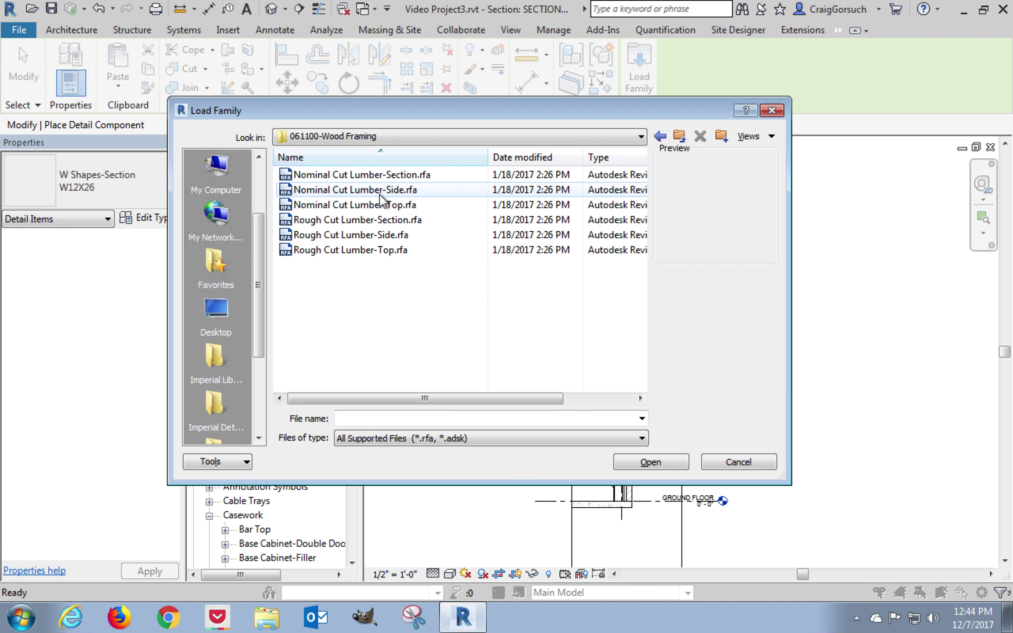
click(337, 175)
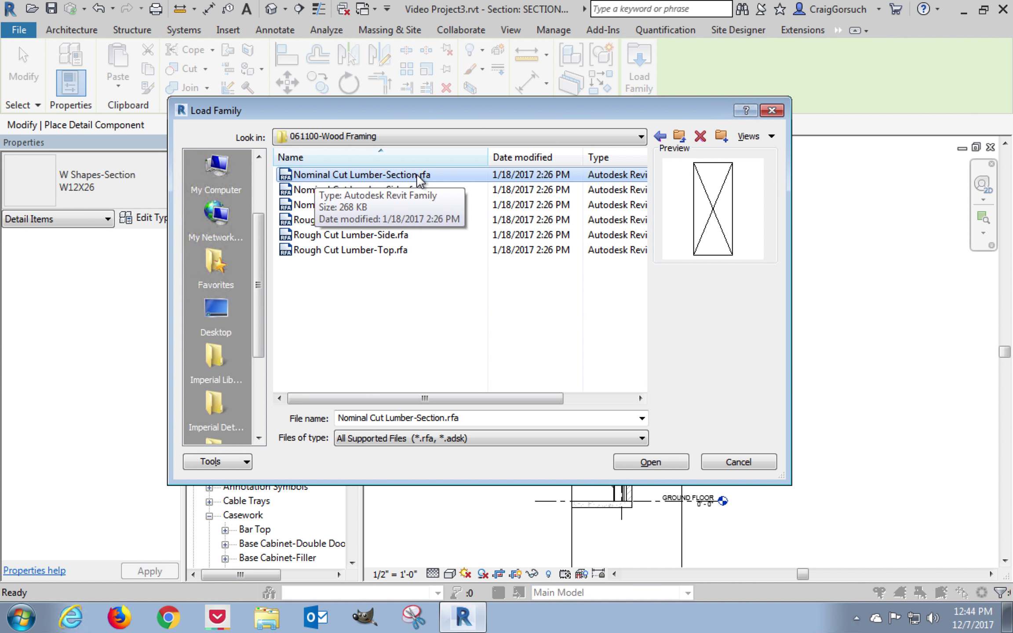
click(317, 221)
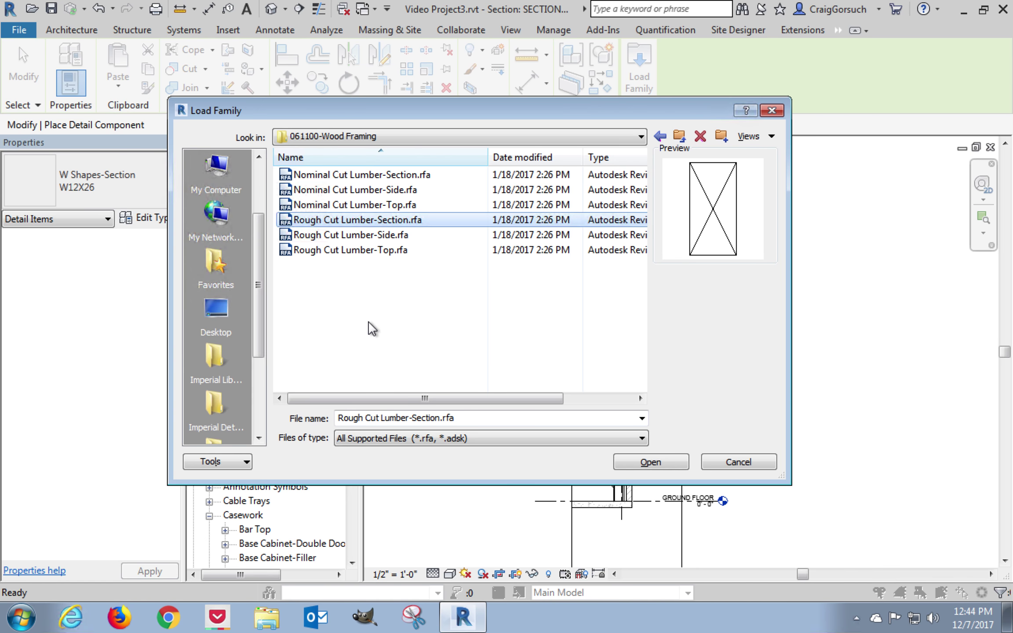
click(369, 175)
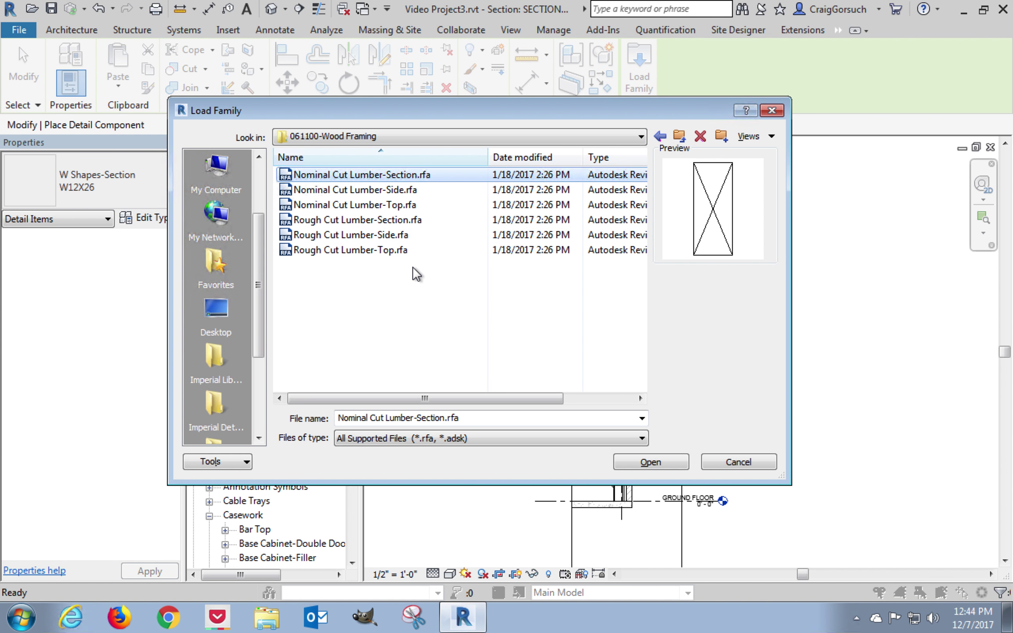
Step: Load Nominal Cut Lumber-Section with all types from 2x3 through 2x14
click(658, 461)
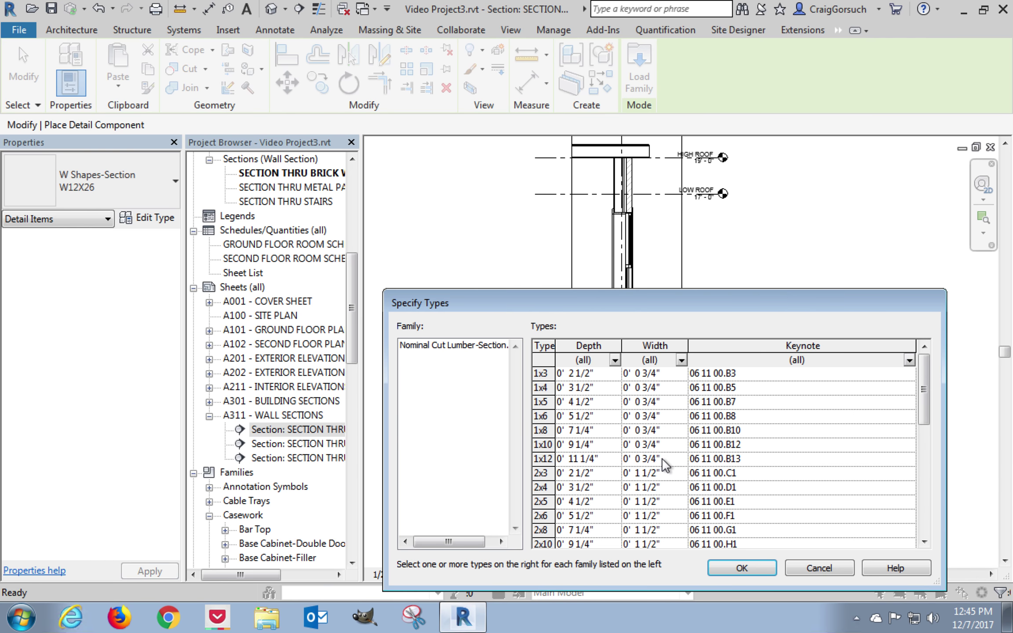
drag(650, 308, 626, 196)
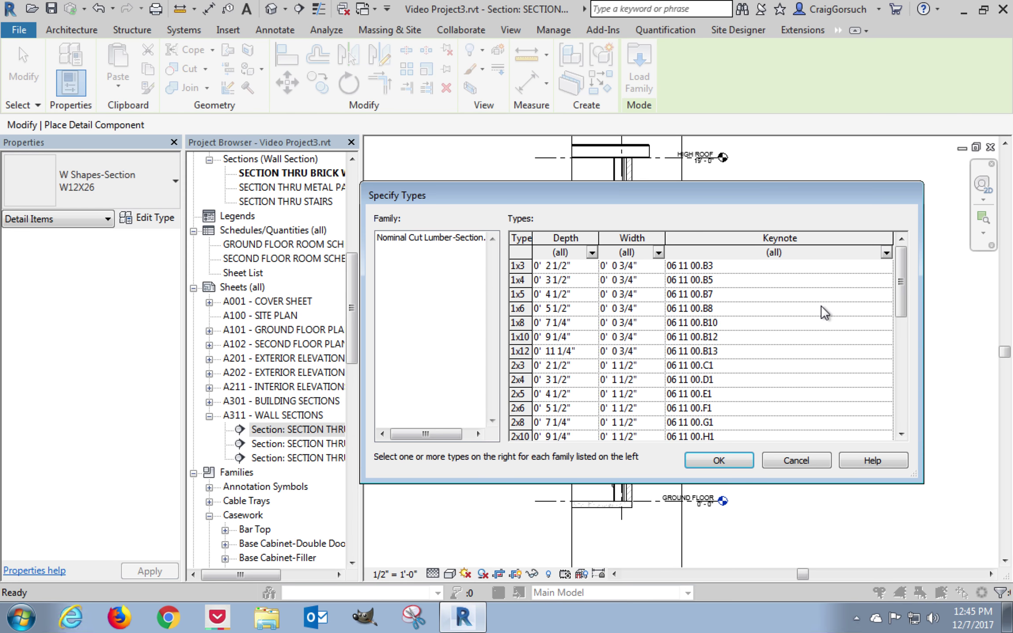
drag(901, 283, 904, 306)
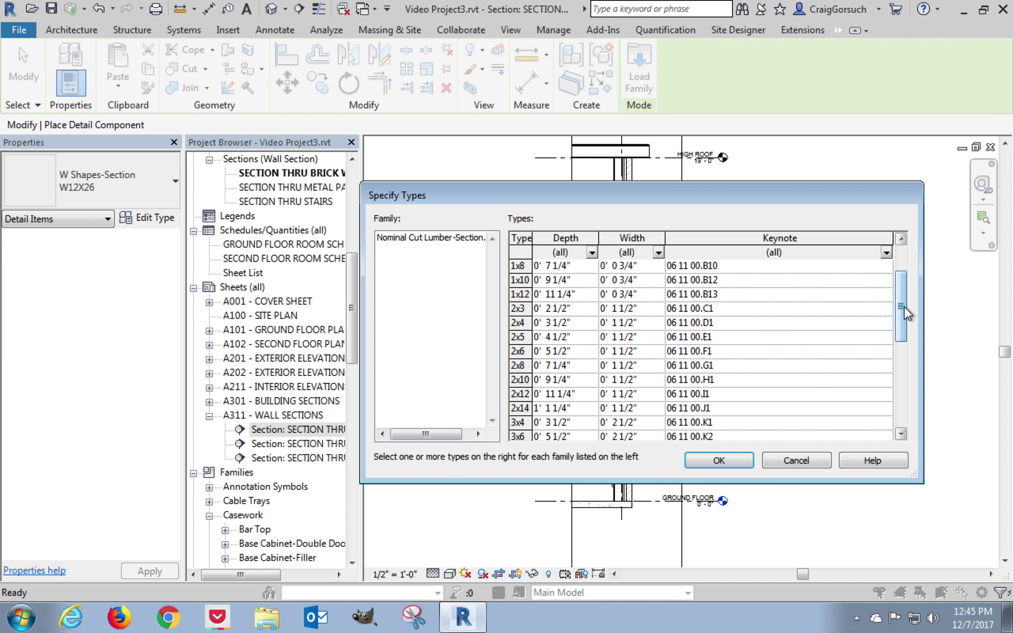
click(519, 309)
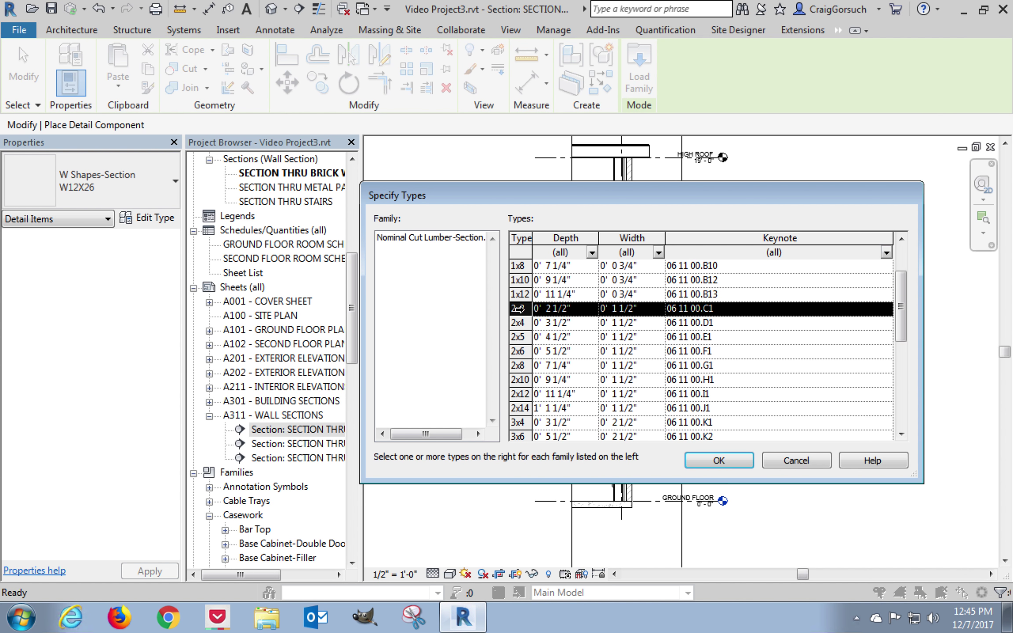
shift+click(523, 408)
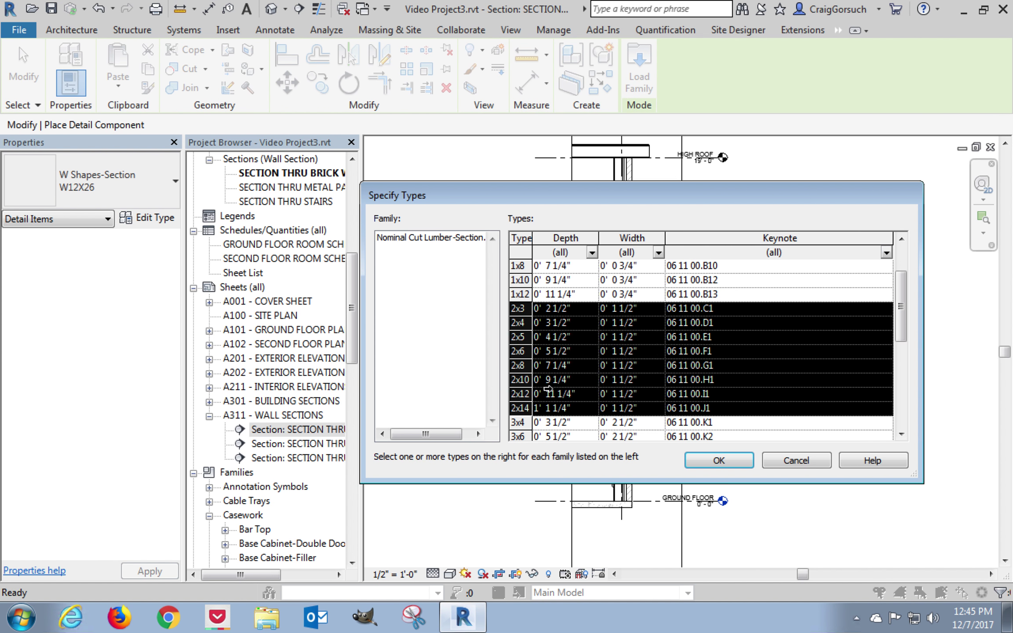
click(719, 460)
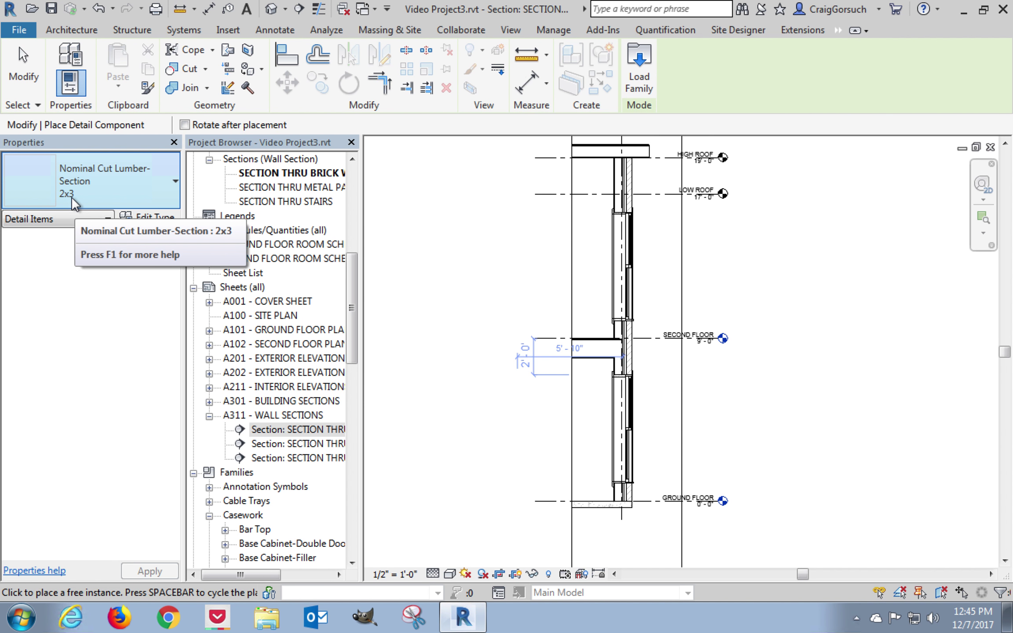
Step: Place a horizontal 2x6 lumber plate on the slab at grid D at the wall base
click(69, 196)
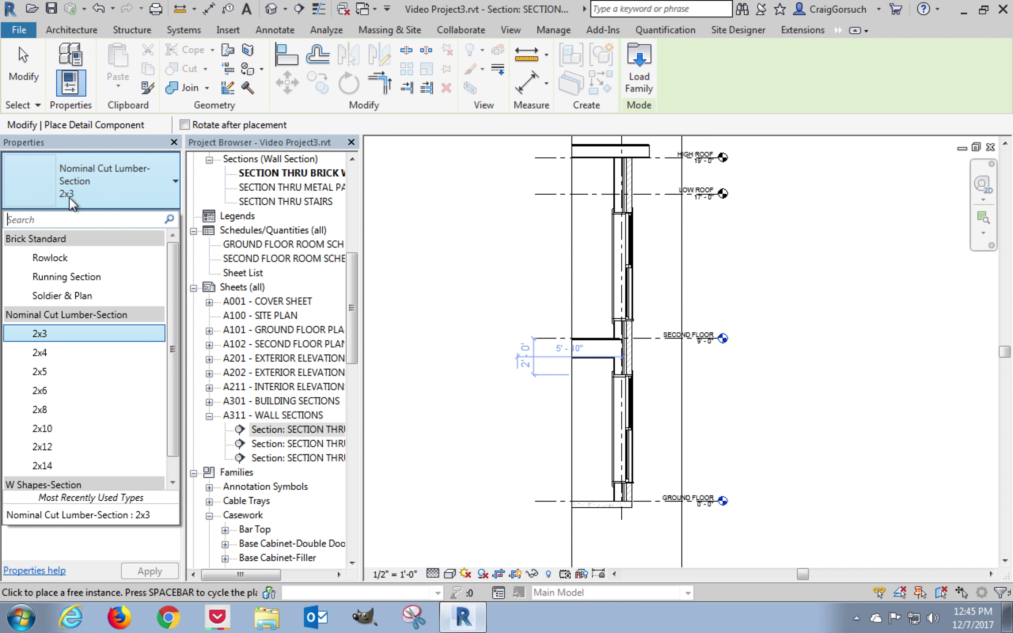
click(49, 390)
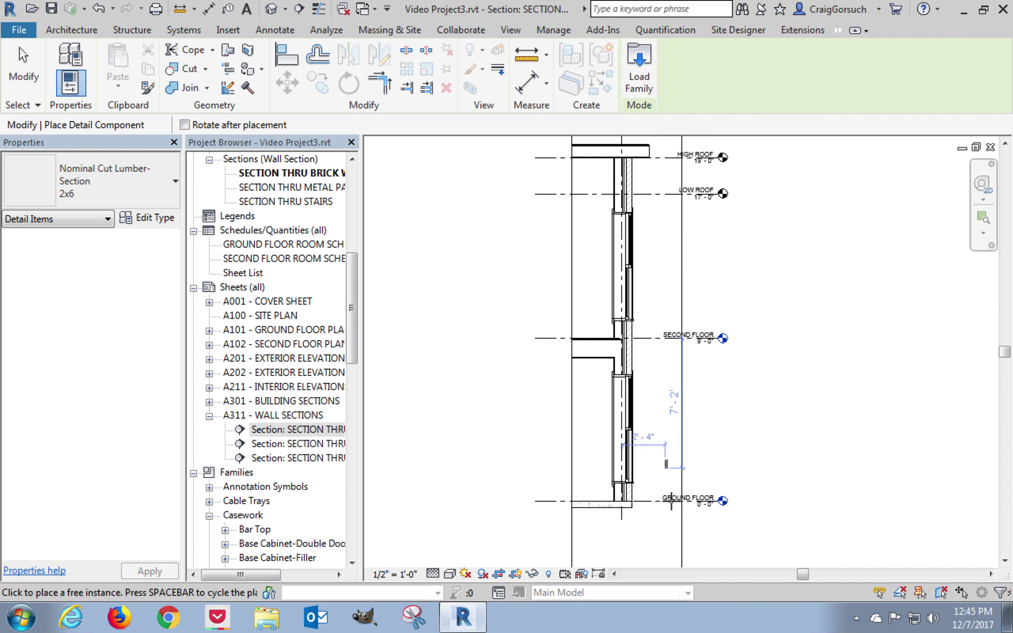
scroll(643, 507, down, 1)
scroll(643, 506, up, 8)
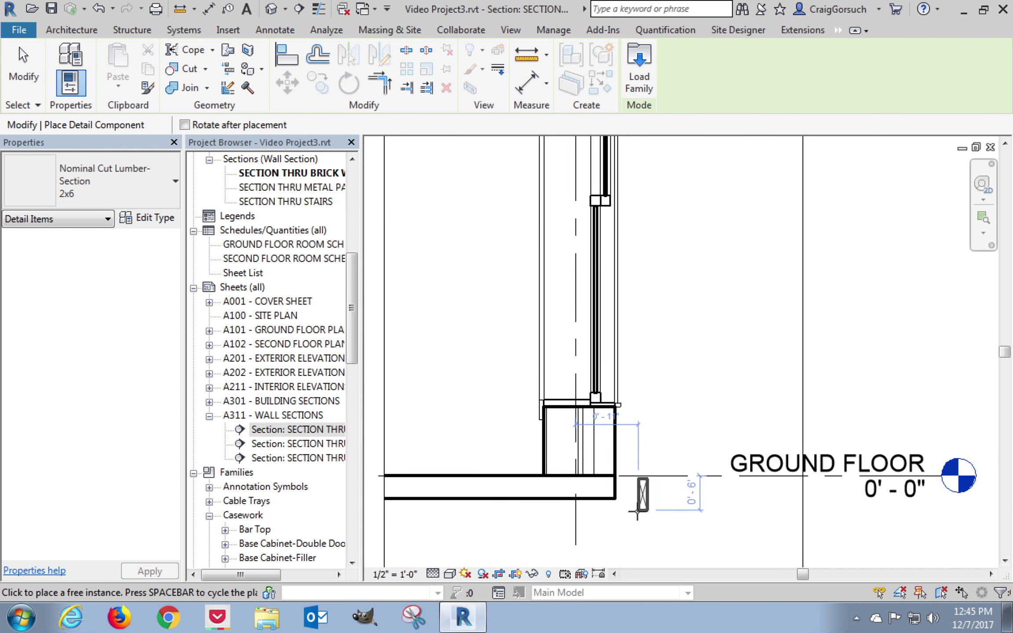
middle_drag(636, 514, 765, 503)
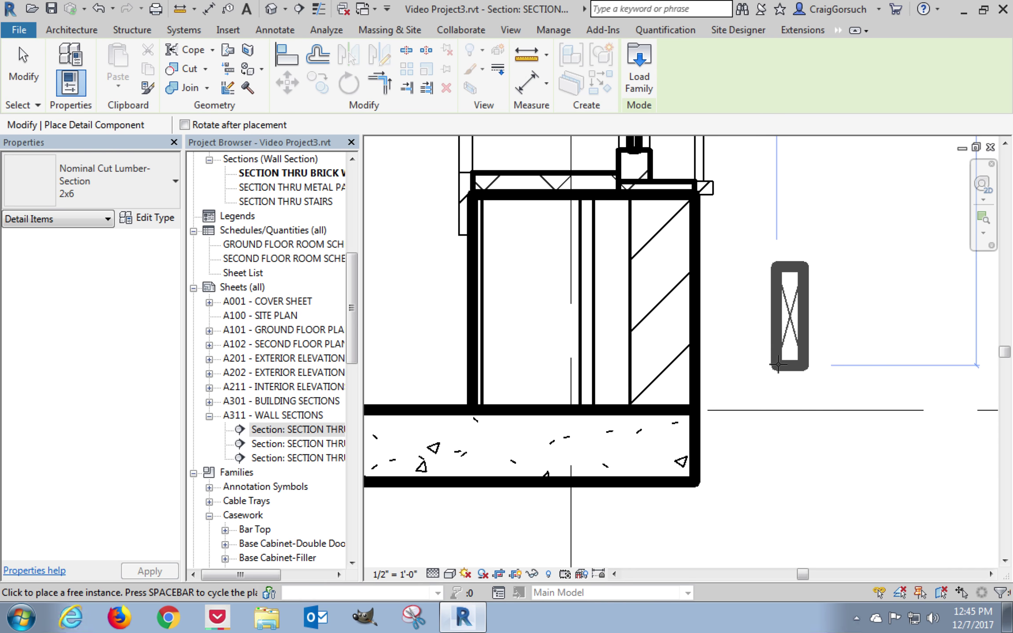
key(space)
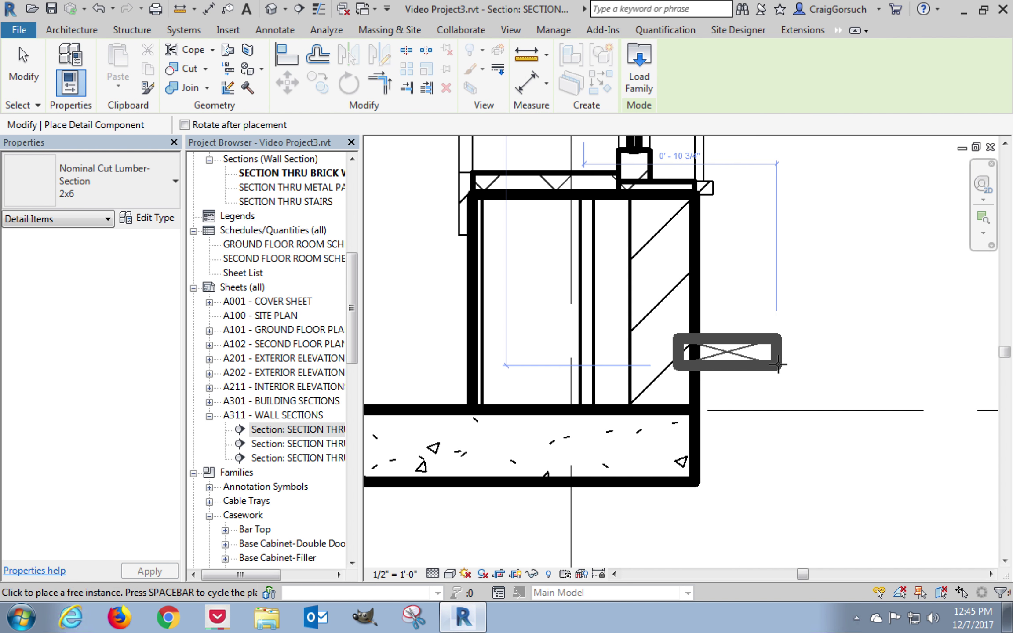
click(572, 410)
click(573, 409)
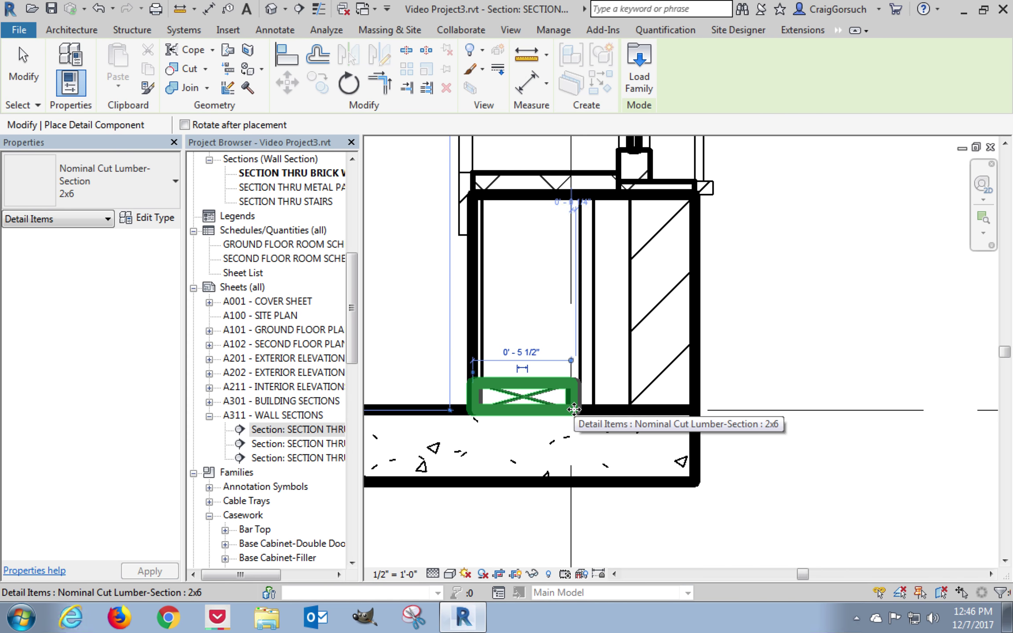
Step: Finish placing components and switch to the GROUND FLOOR floor plan
key(Escape)
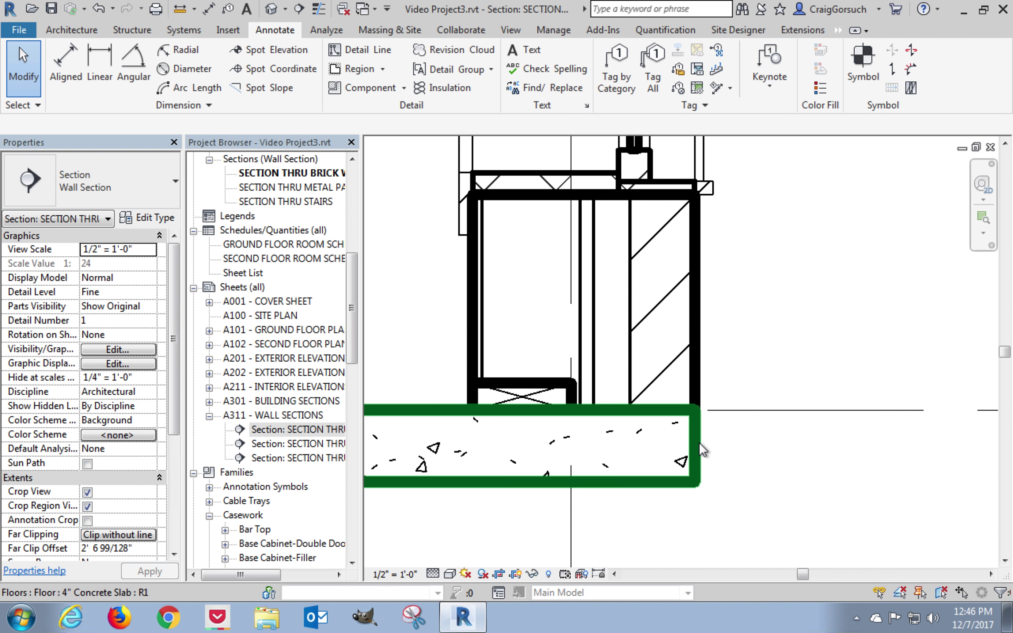
scroll(728, 446, down, 1)
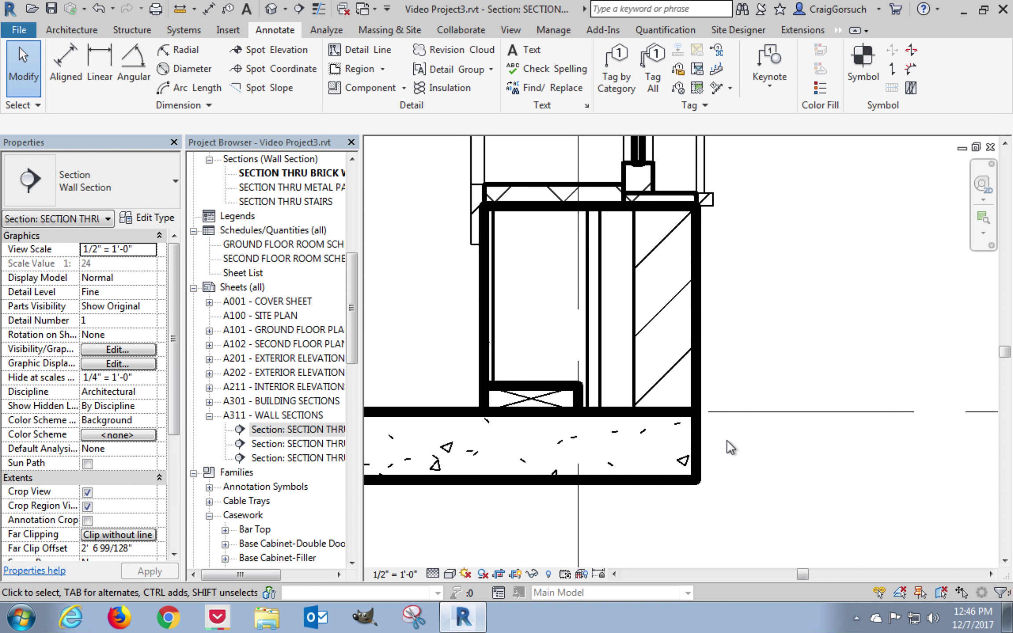
scroll(727, 446, up, 1)
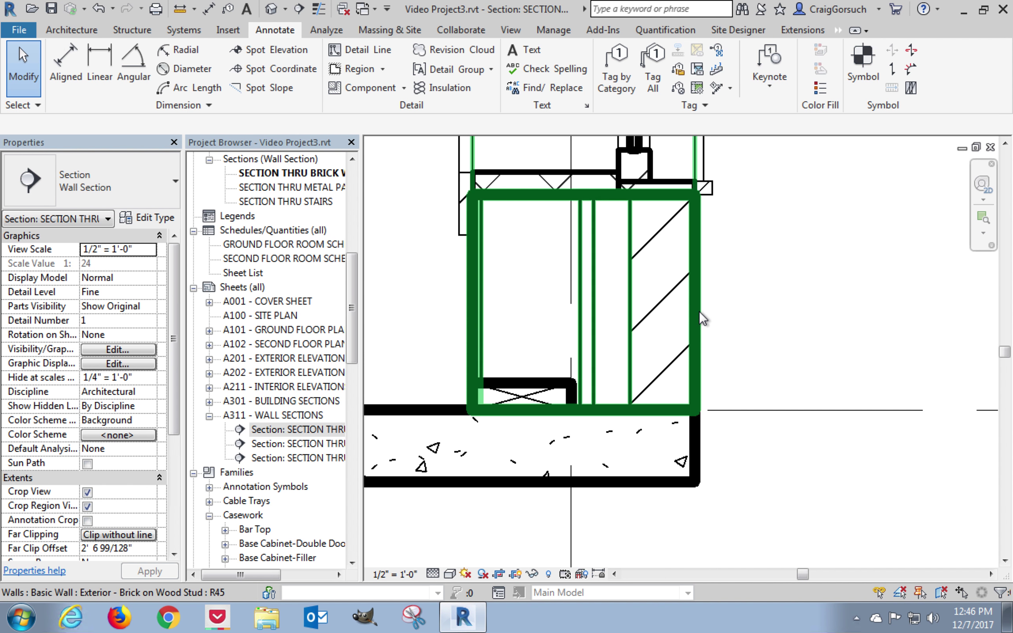
drag(354, 303, 347, 174)
double_click(281, 189)
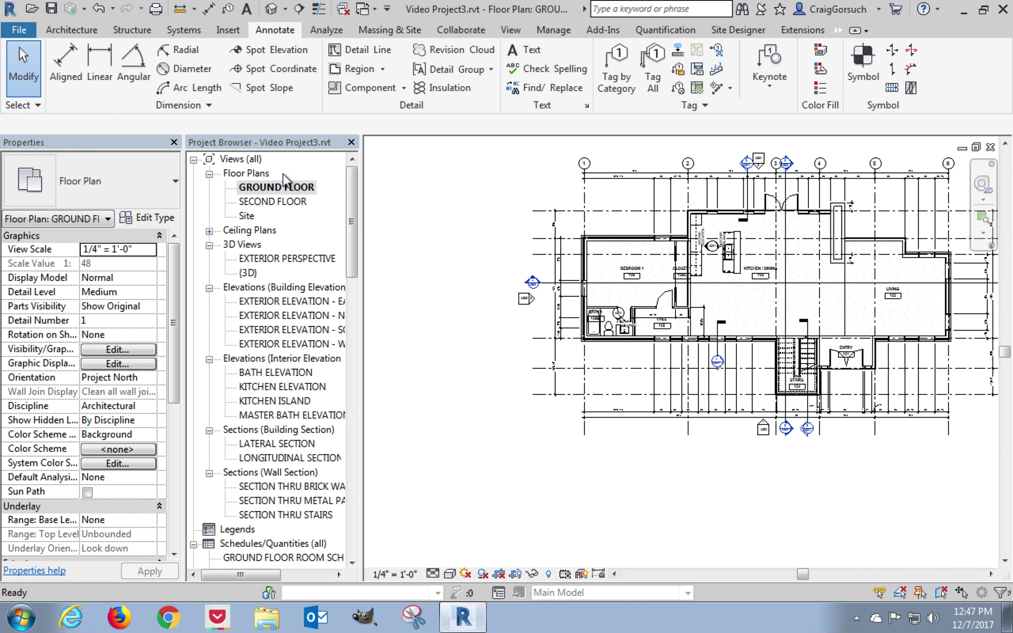
Step: Zoom the plan in on grid D and the BATH 1 exterior wall
middle_drag(614, 372, 492, 412)
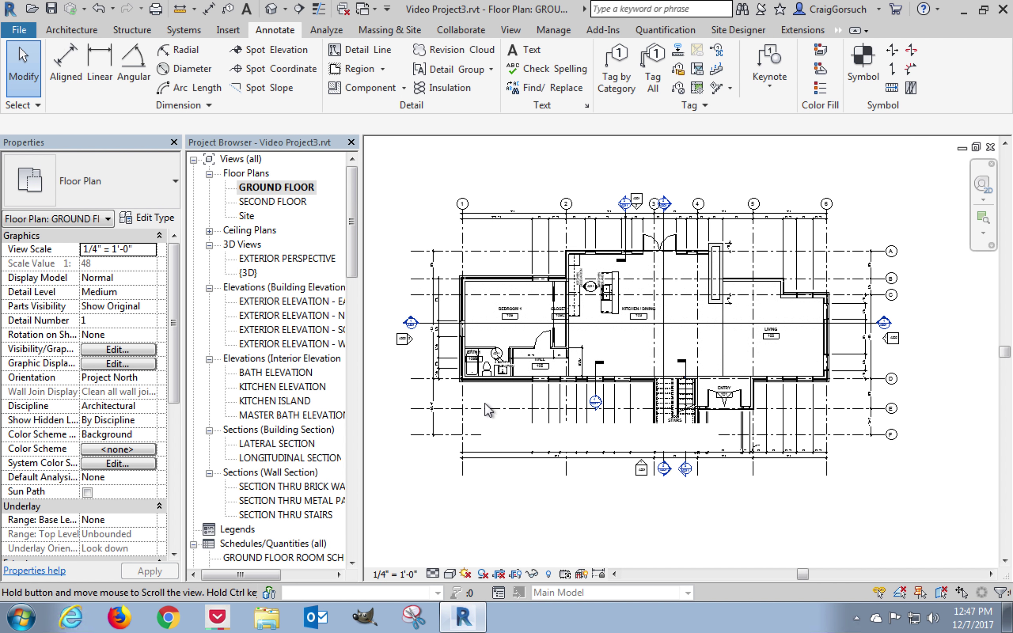
scroll(768, 387, up, 5)
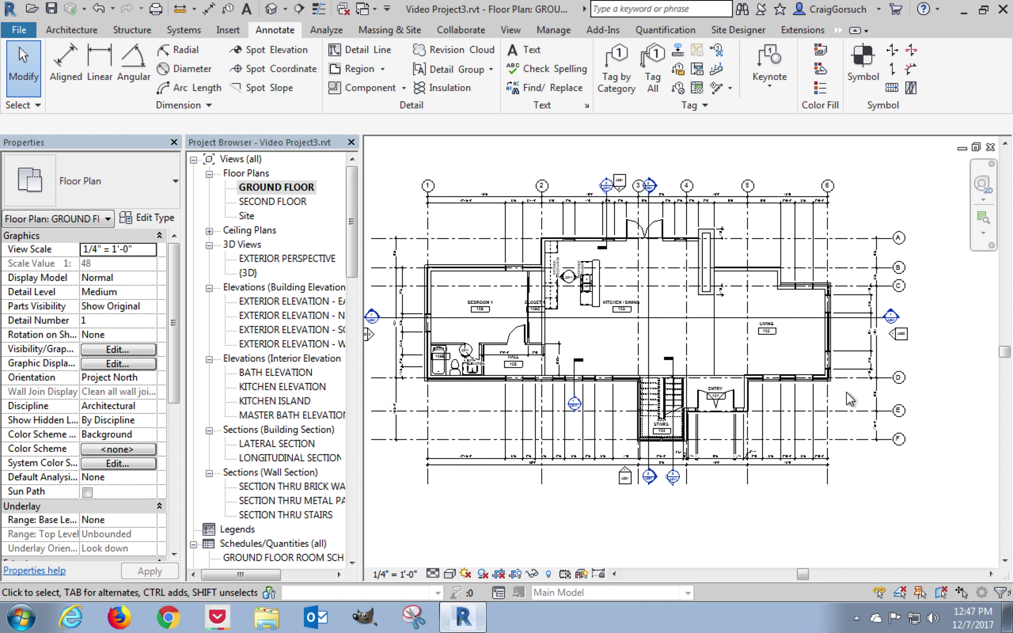
scroll(846, 395, up, 5)
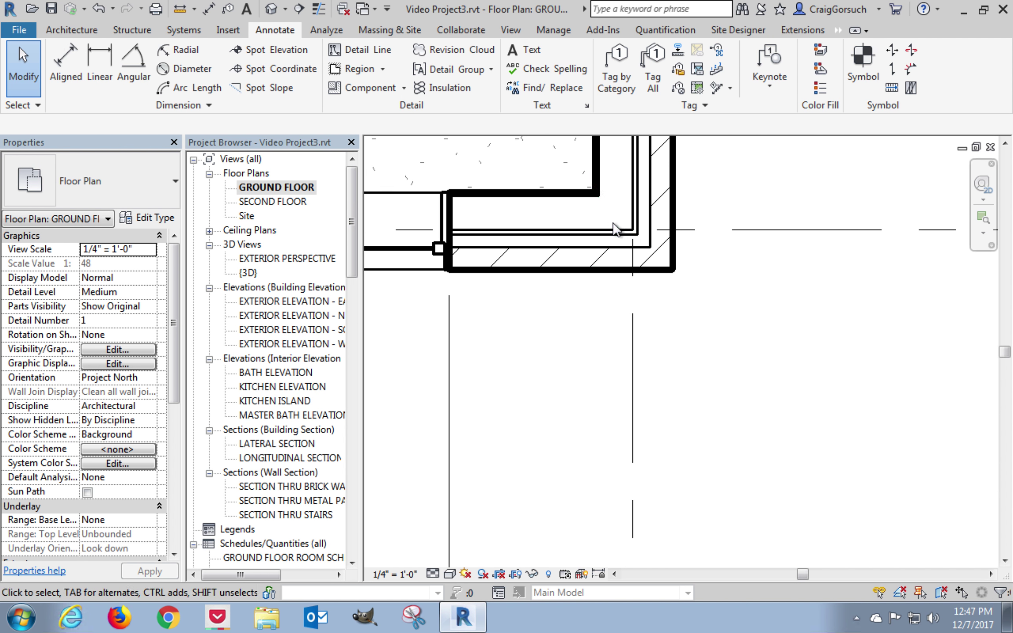
click(733, 237)
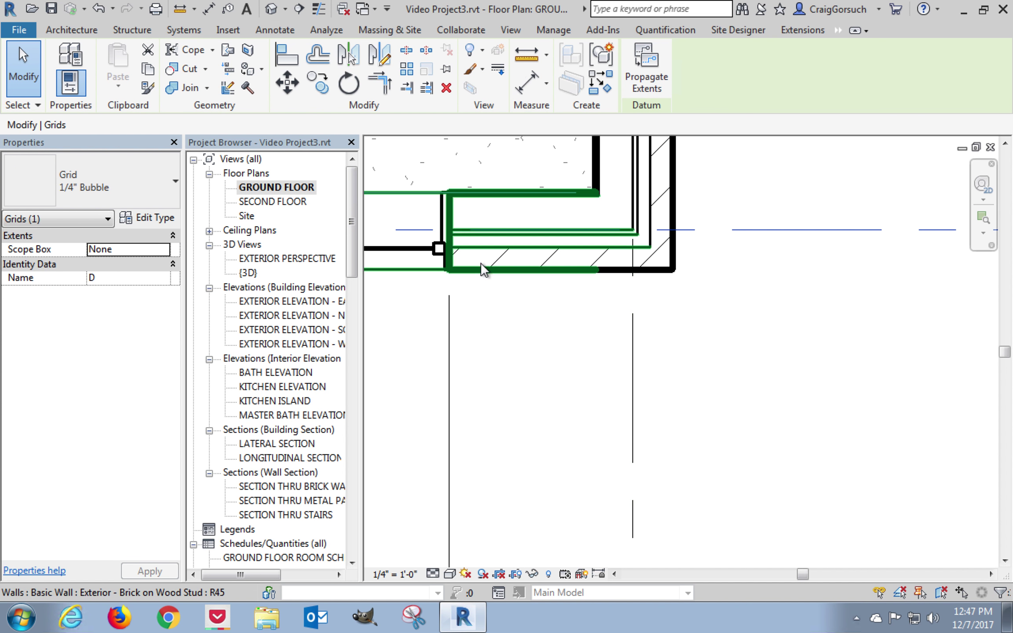
scroll(780, 377, down, 3)
scroll(787, 334, up, 1)
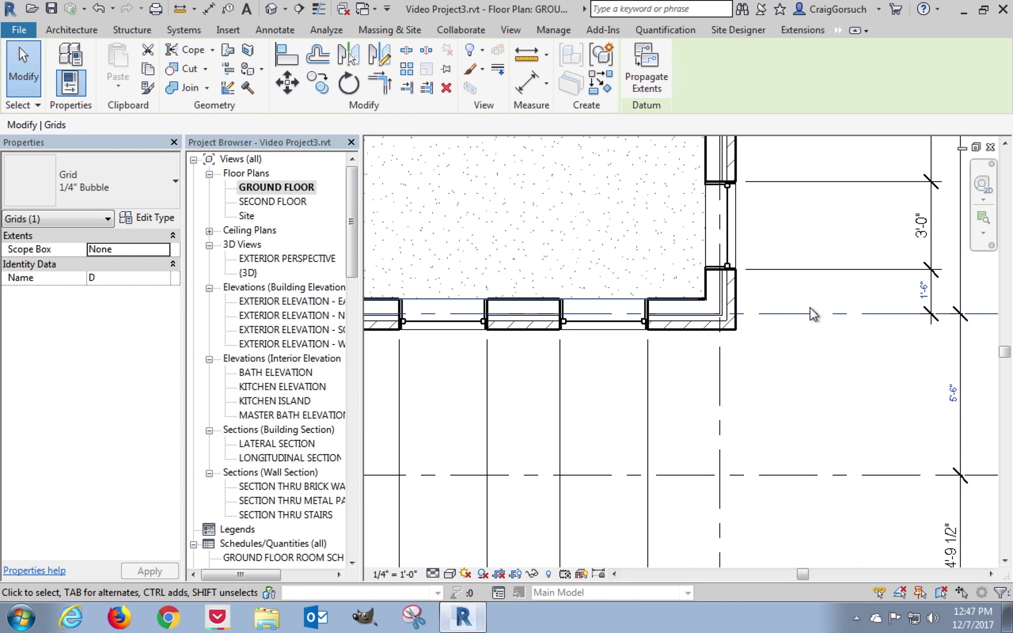
scroll(830, 379, down, 4)
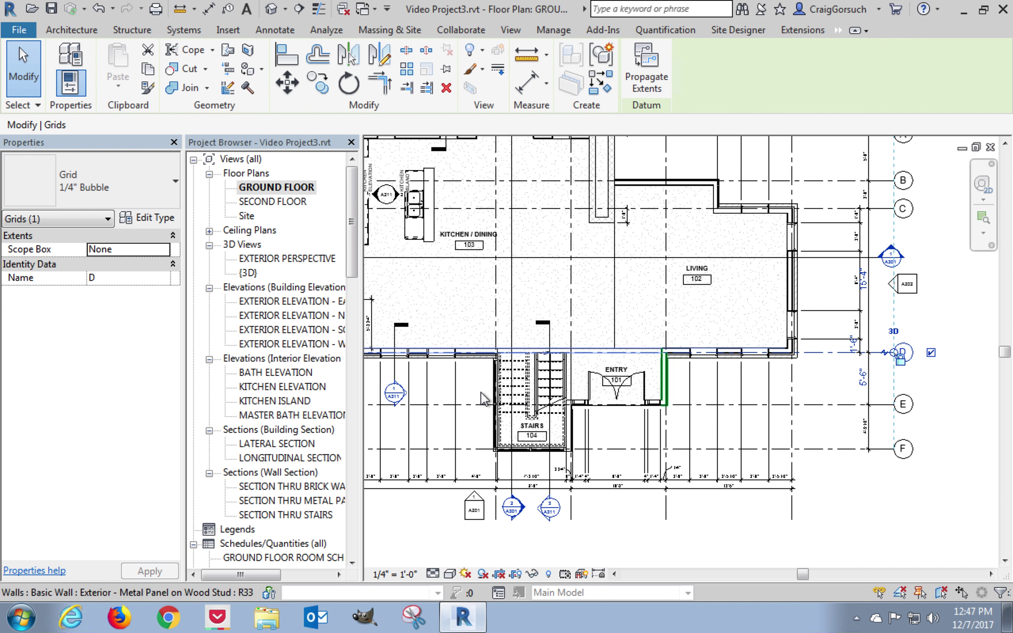
middle_drag(532, 398, 657, 400)
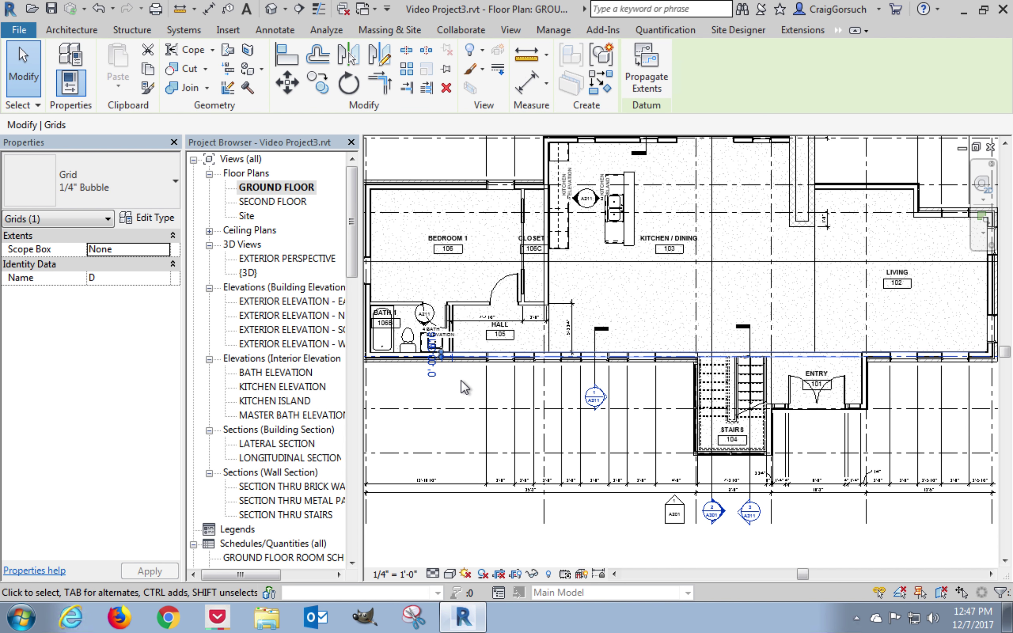
scroll(464, 385, up, 6)
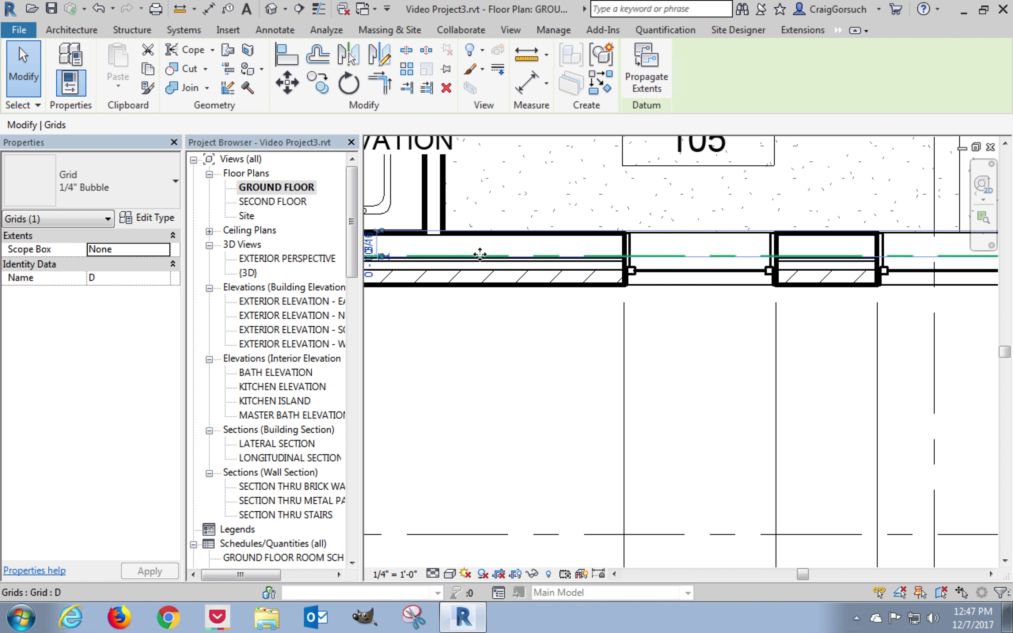
middle_drag(479, 254, 824, 304)
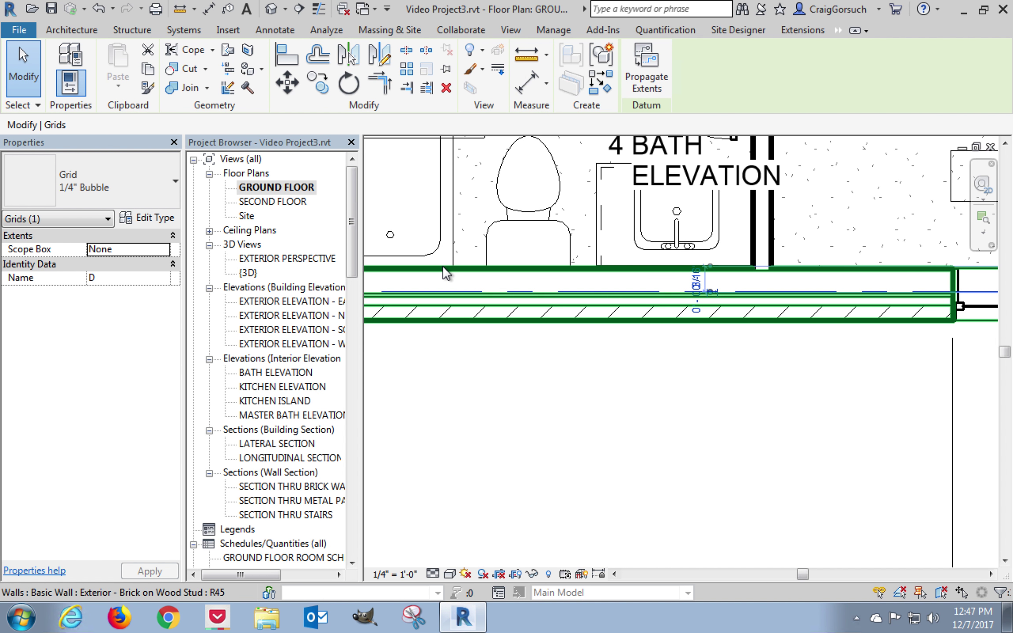
middle_drag(447, 274, 620, 447)
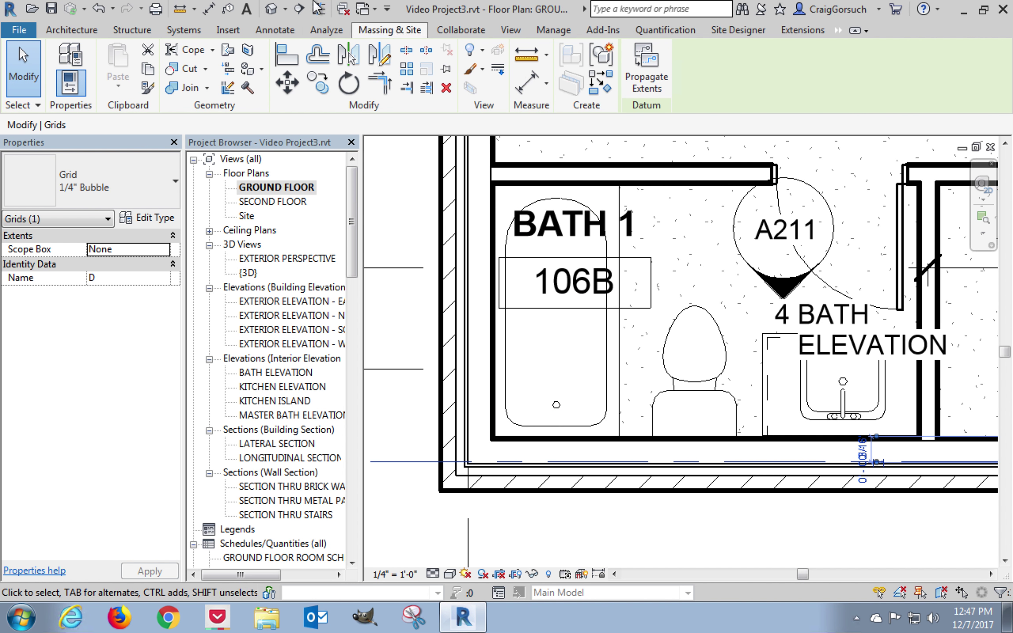
Step: Turn on Thin Lines and center the view on the exterior wall below the tub
click(320, 10)
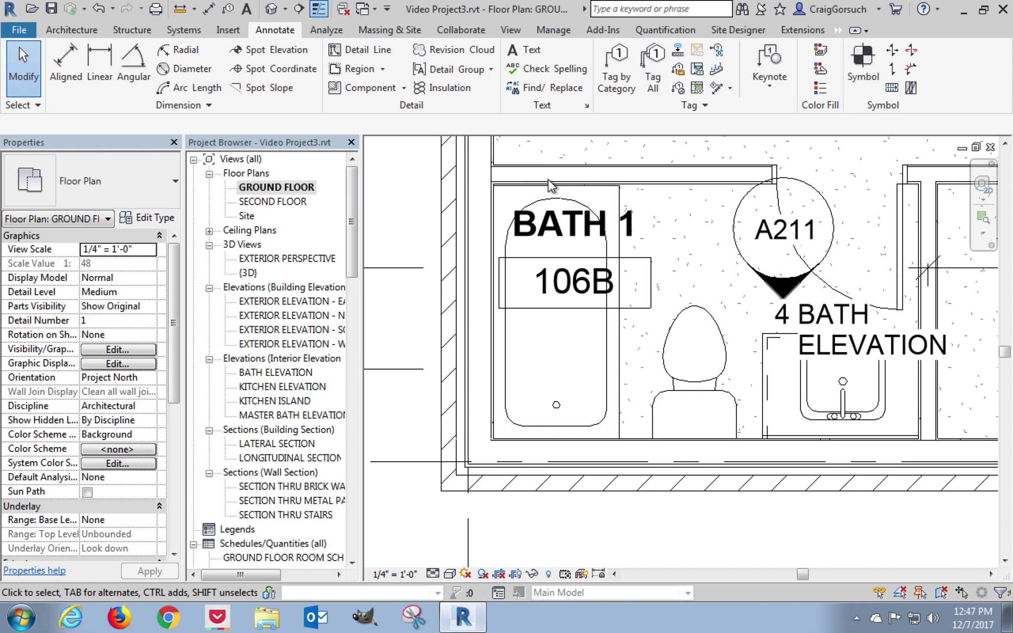
scroll(574, 196, up, 5)
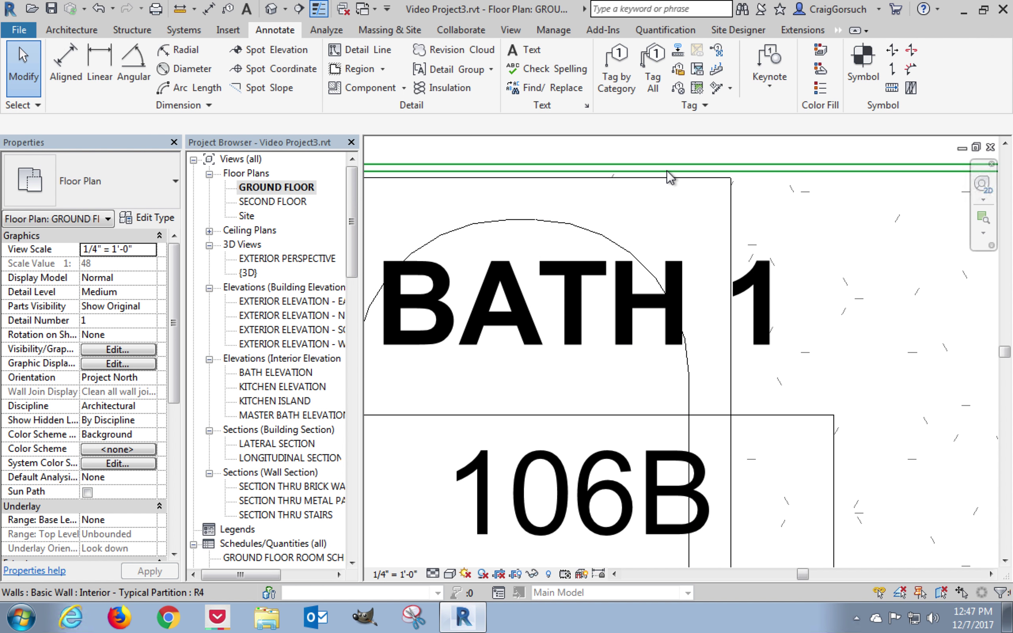
scroll(669, 176, down, 4)
middle_drag(694, 491, 680, 435)
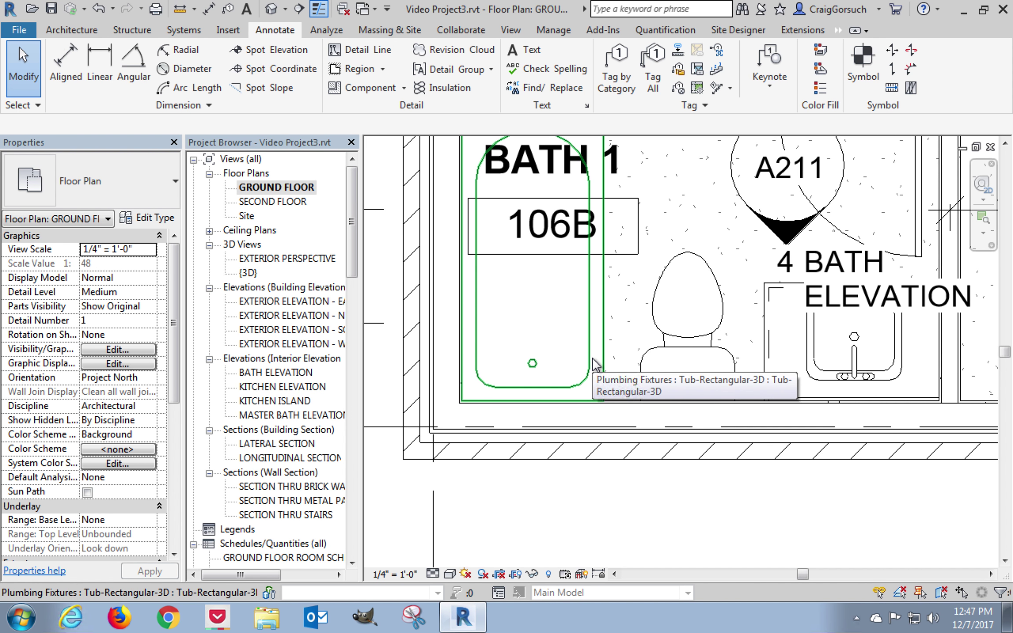
middle_drag(594, 365, 558, 404)
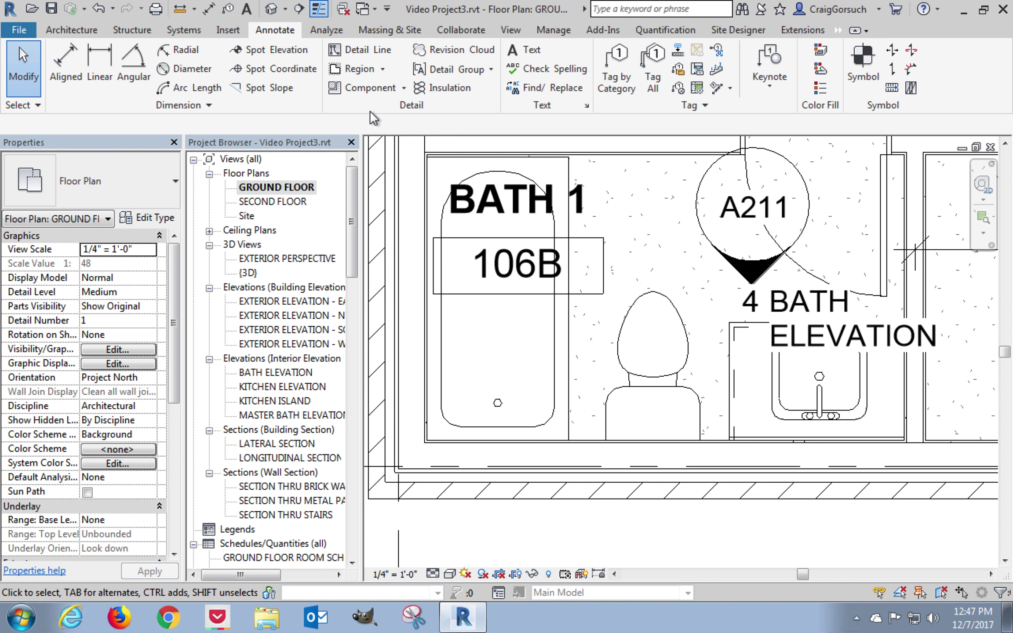
middle_drag(482, 445, 653, 407)
Step: Align the BATH 1 exterior wall's face to grid D using AL, tabbing to the face
key(a)
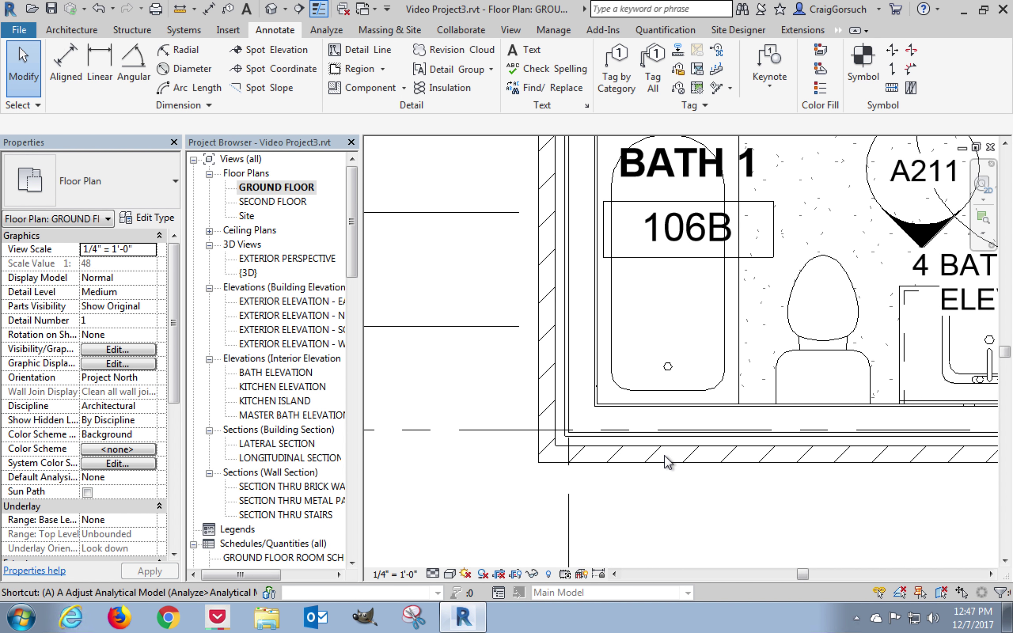
key(l)
scroll(444, 468, up, 4)
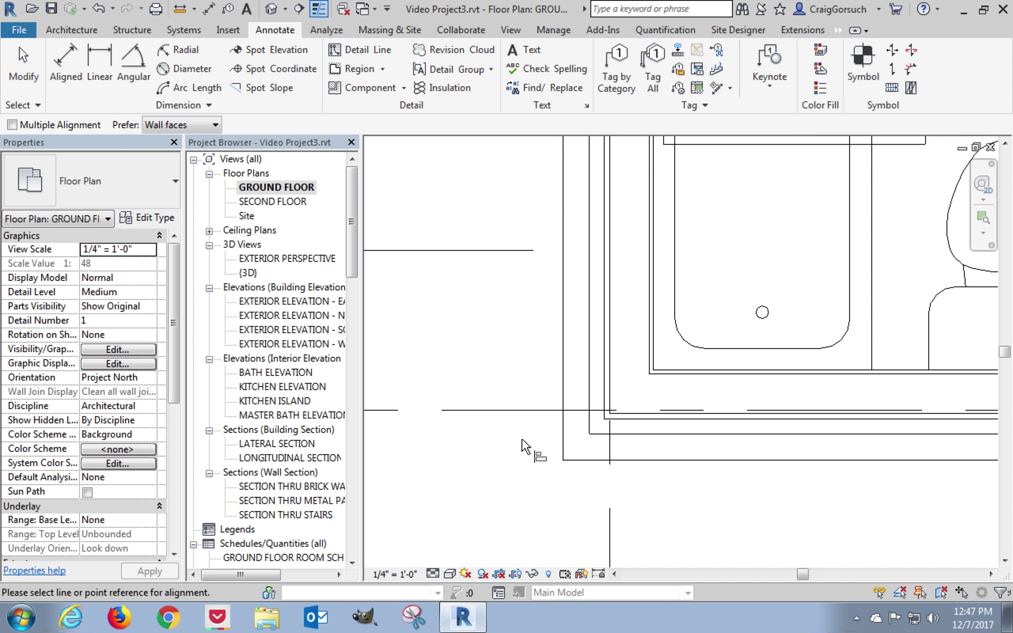
click(534, 410)
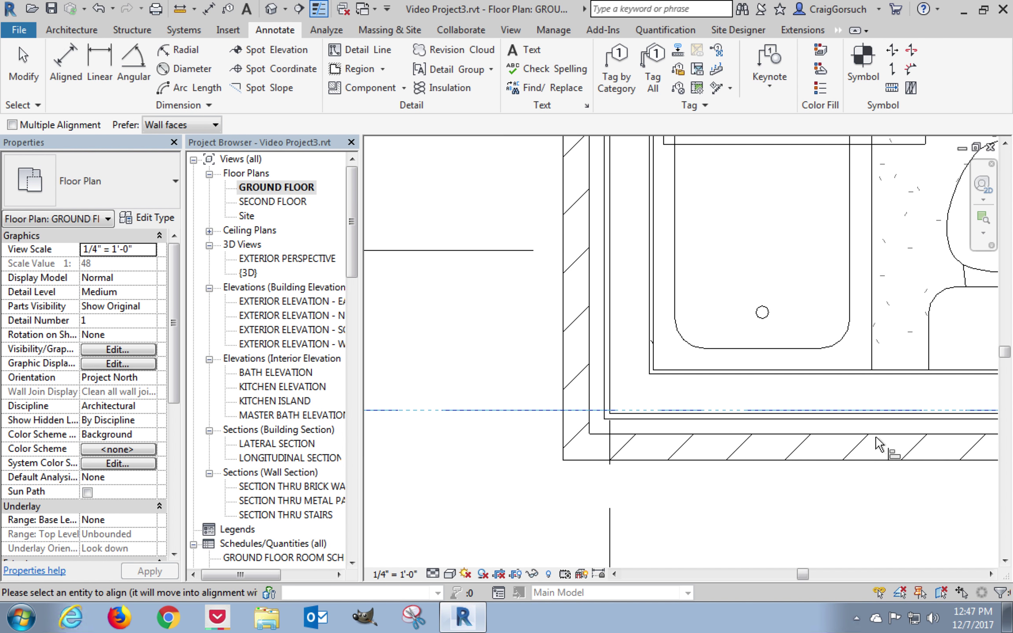
scroll(882, 423, up, 2)
scroll(882, 422, up, 2)
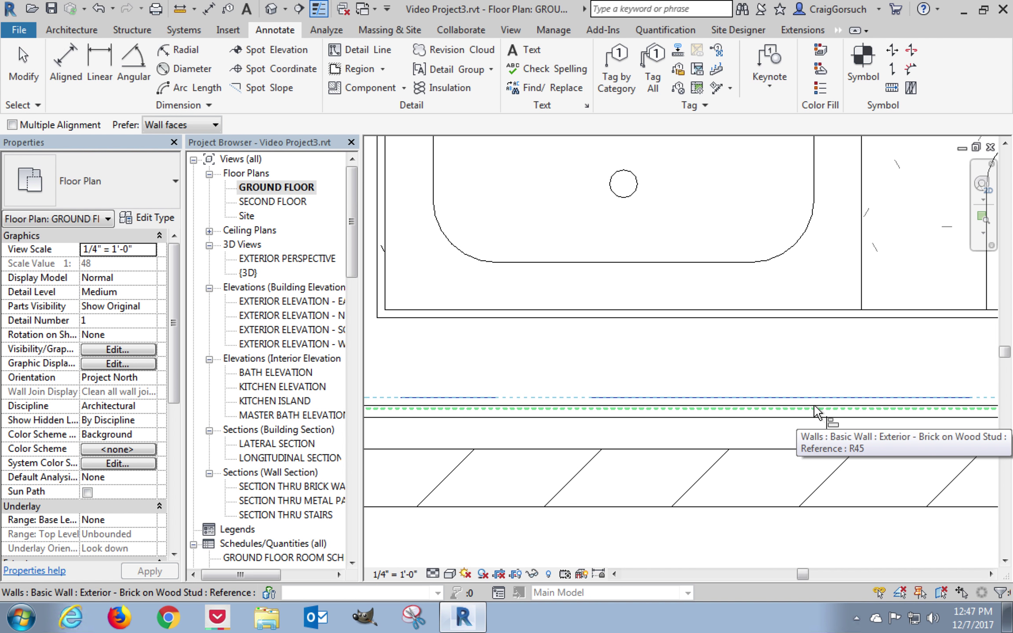
key(Tab)
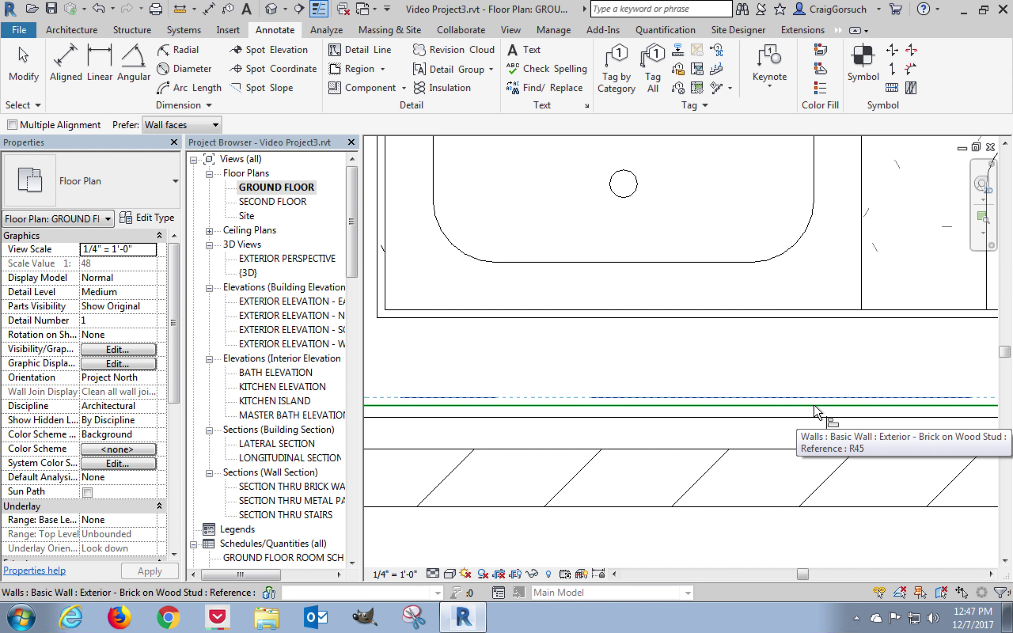
click(814, 406)
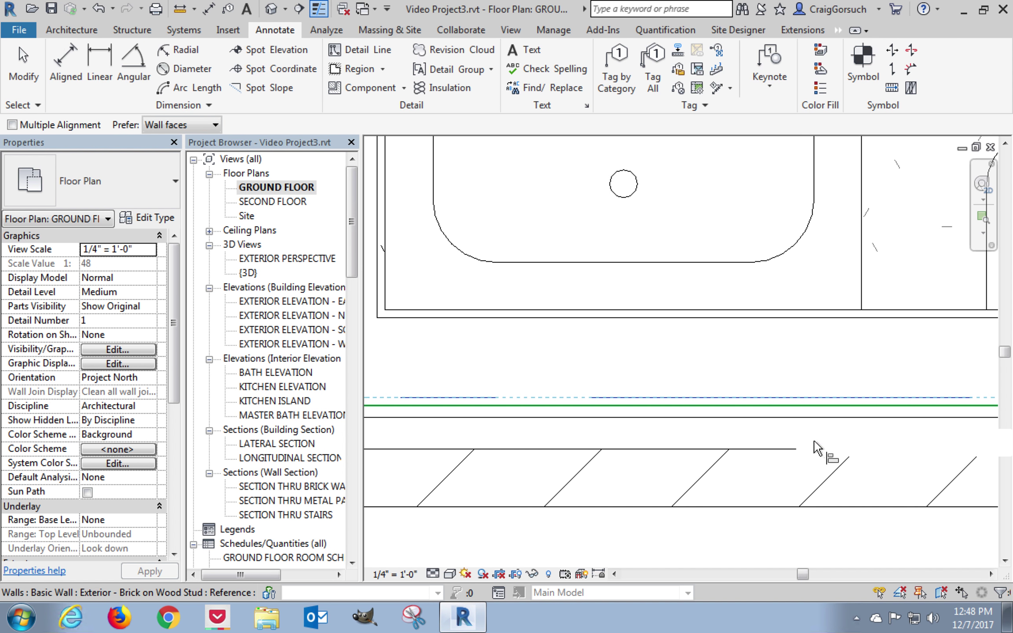
click(827, 527)
scroll(827, 527, down, 4)
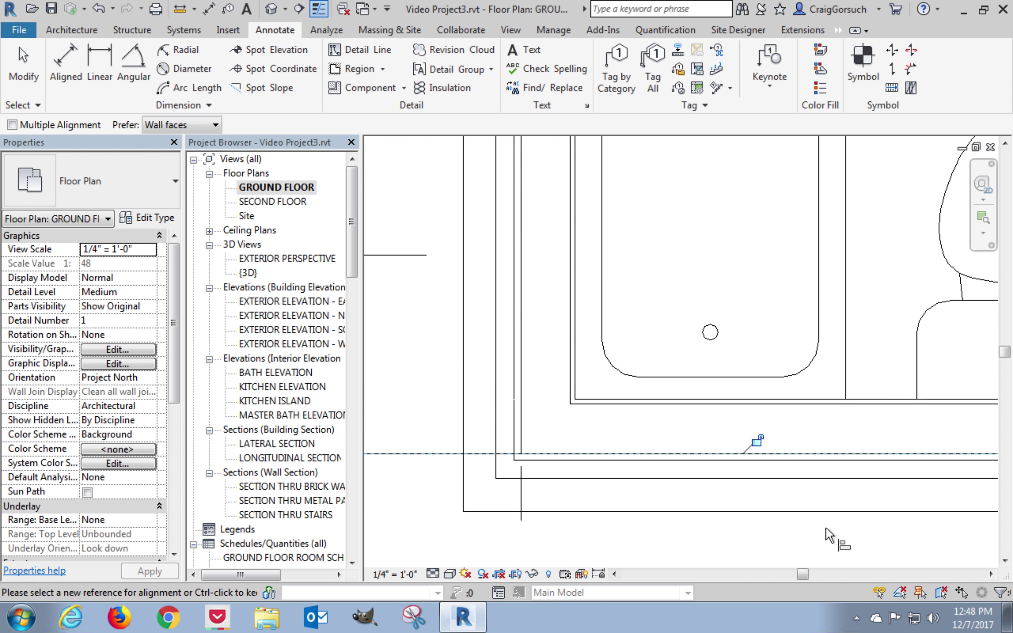
middle_drag(836, 537, 662, 549)
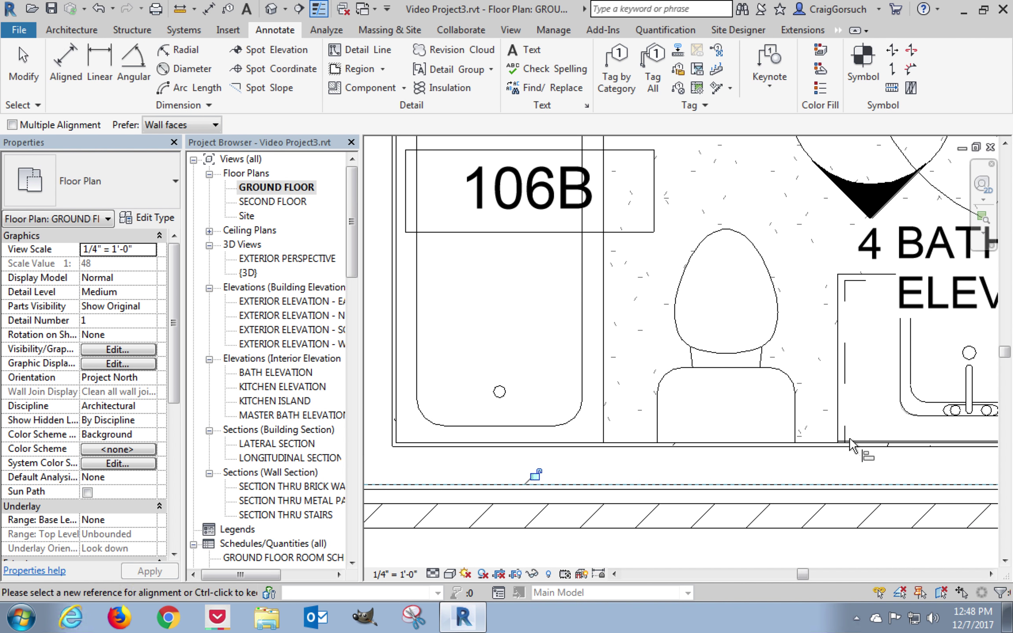
Step: Select the BATH 1 toilet and move it about 1 inch over
click(795, 413)
key(Escape)
key(Escape)
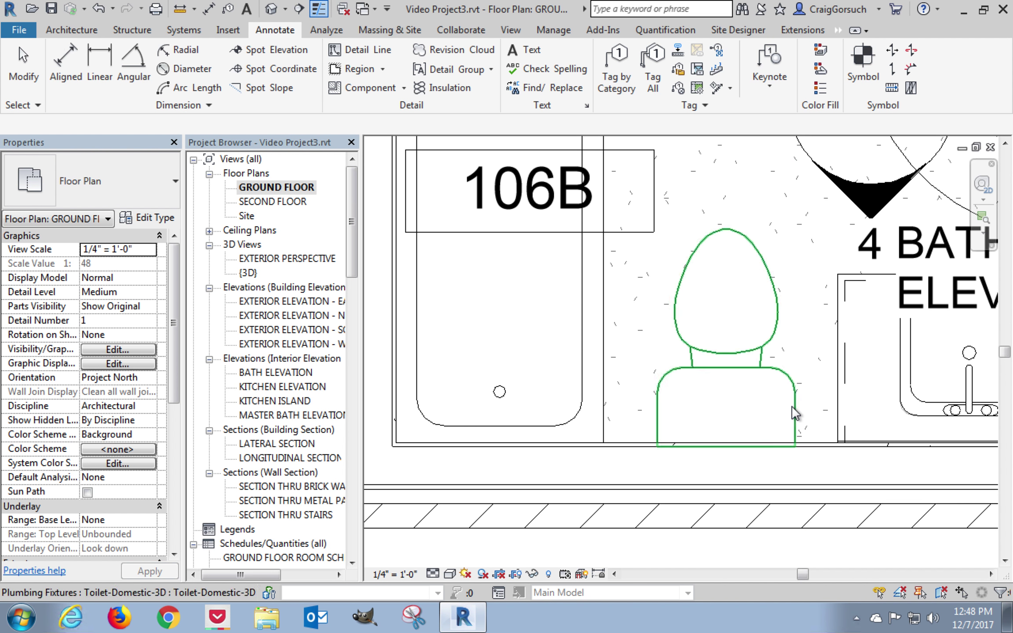
click(671, 475)
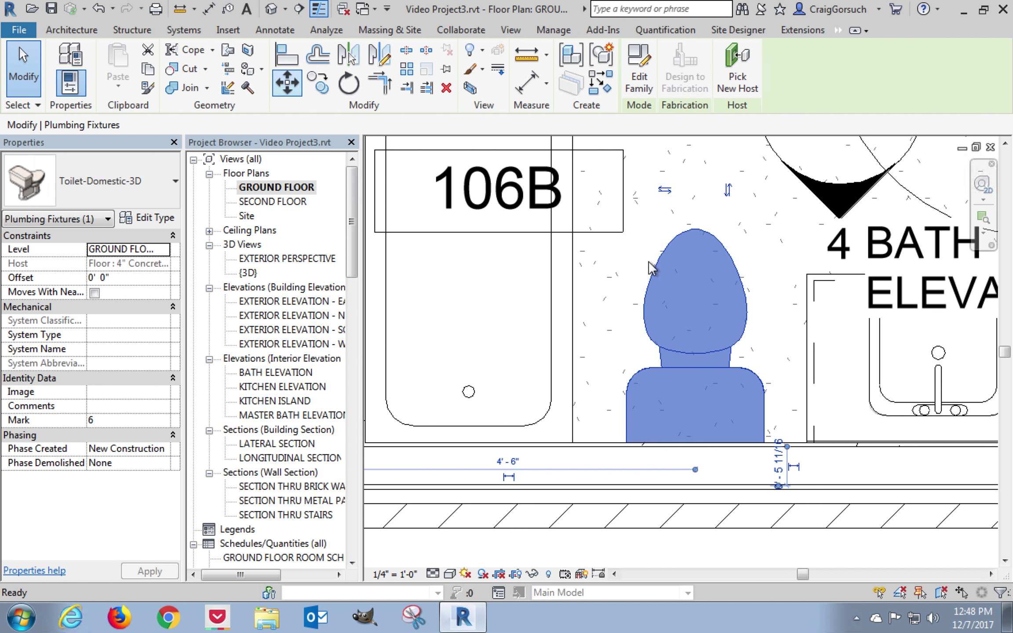
click(287, 82)
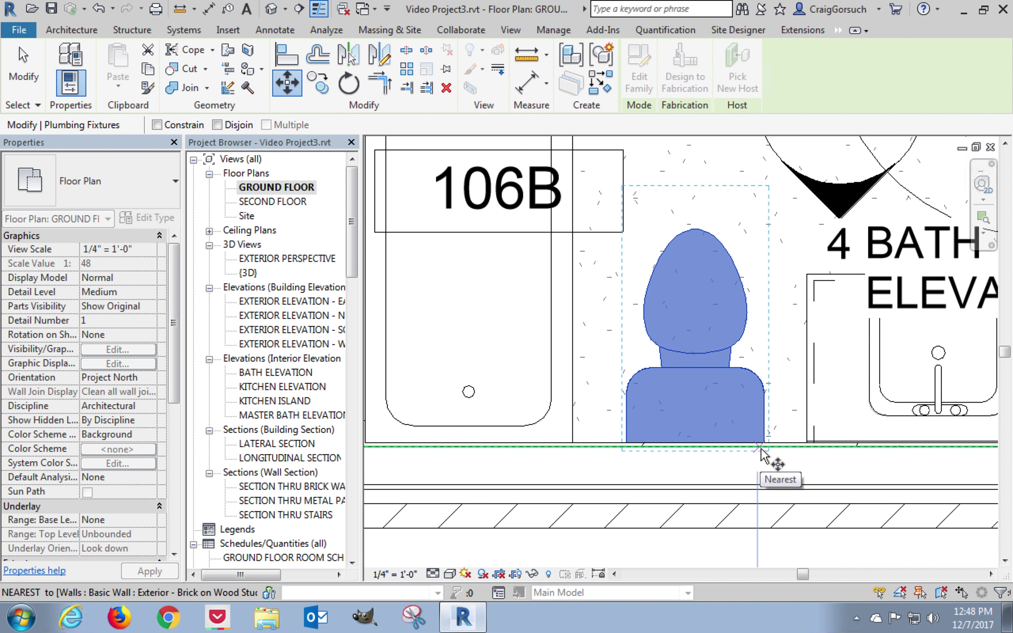
scroll(765, 460, up, 3)
scroll(765, 460, up, 2)
click(773, 407)
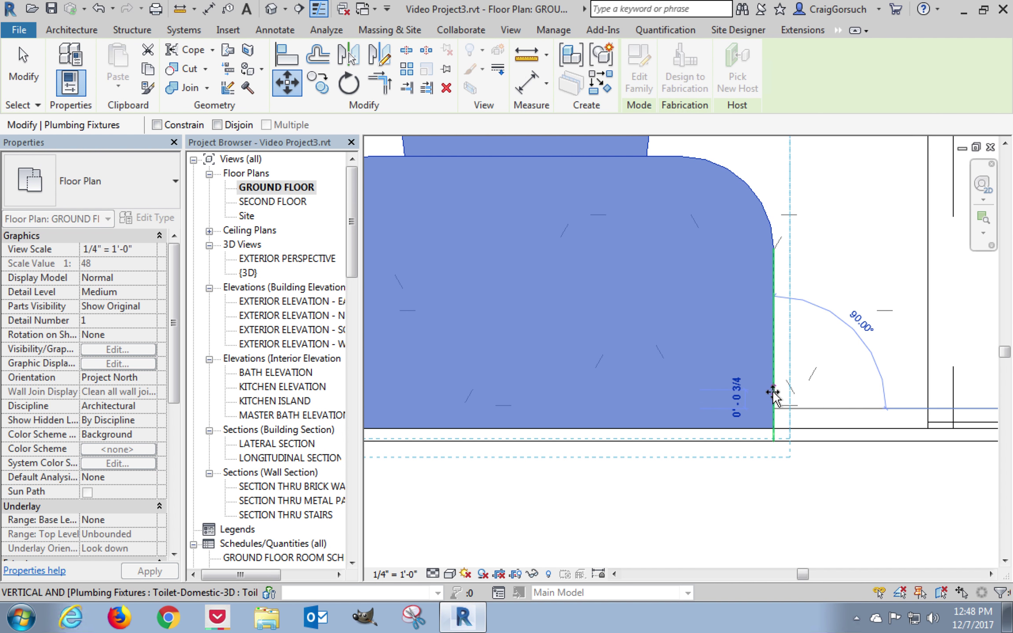
click(775, 385)
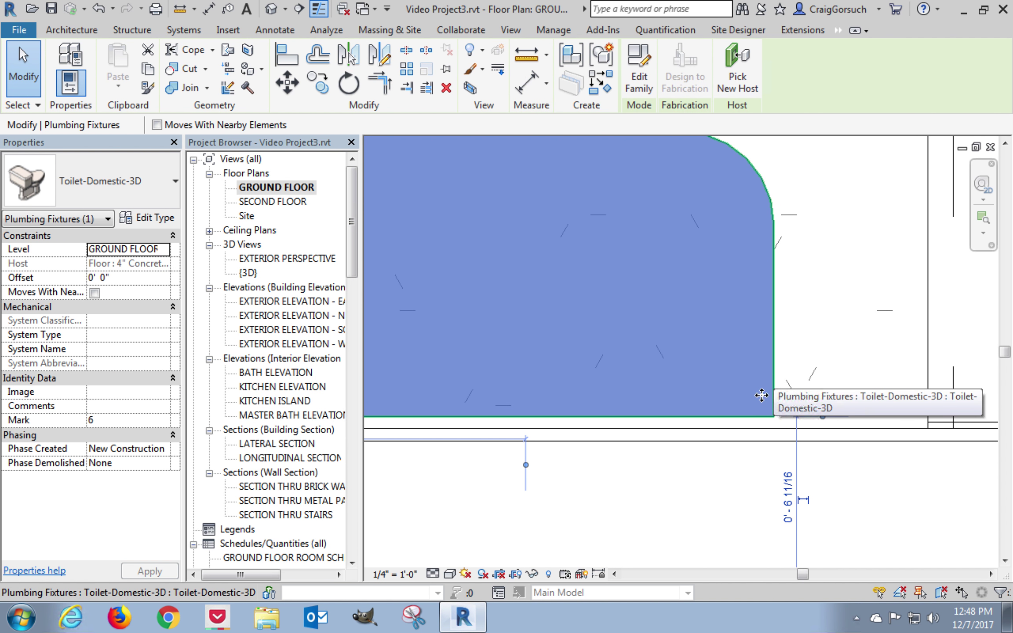
Step: Move the toilet again with MV so its back sits on the wall line
key(m)
key(v)
click(728, 417)
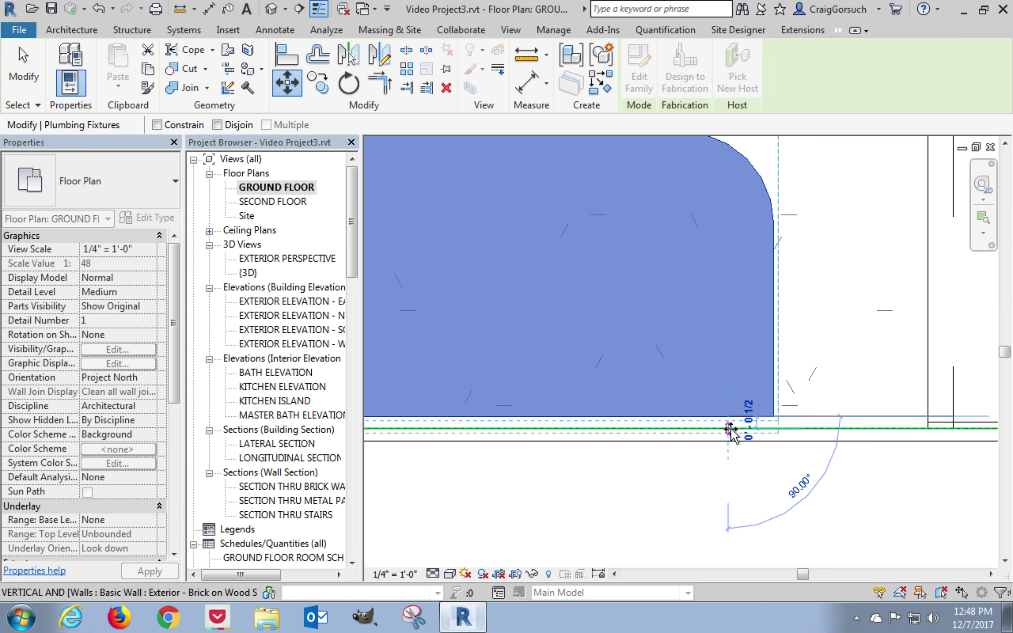
click(730, 431)
middle_drag(730, 431, 378, 538)
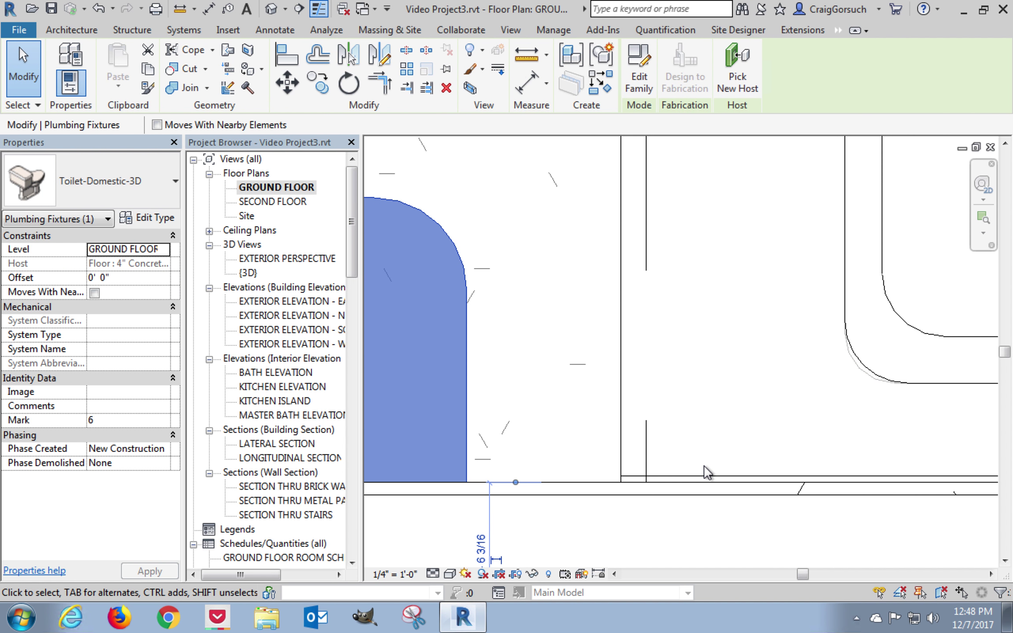
scroll(705, 472, down, 4)
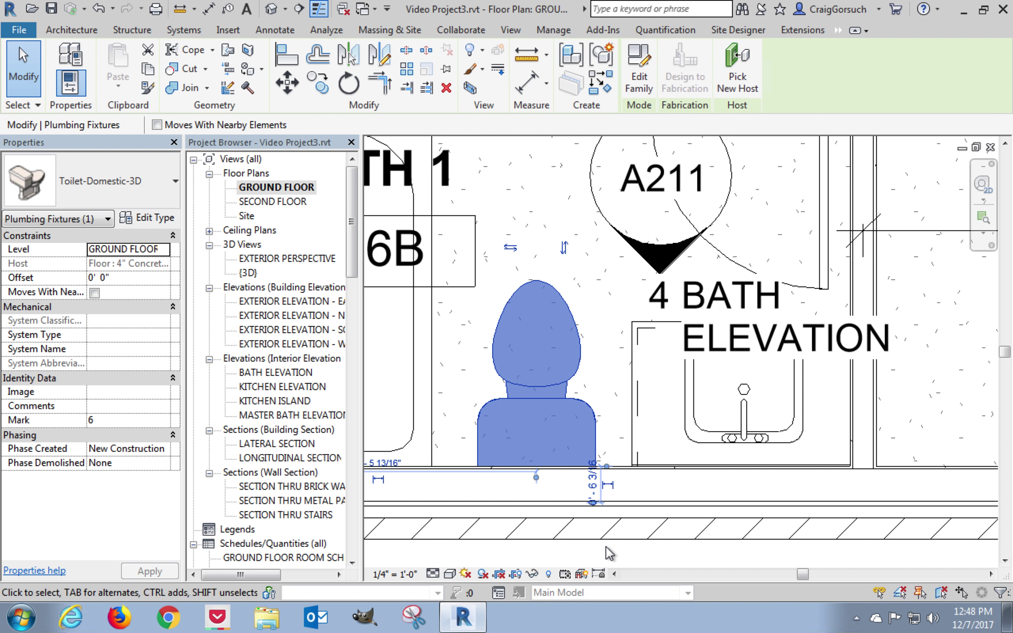
mouse_move(609, 553)
middle_down()
mouse_move(587, 462)
mouse_move(581, 533)
middle_up()
Step: Select the vanity counter and sink and move them flush to the wall
click(581, 533)
mouse_move(580, 534)
mouse_down()
mouse_move(715, 336)
mouse_move(778, 295)
mouse_move(858, 291)
mouse_up()
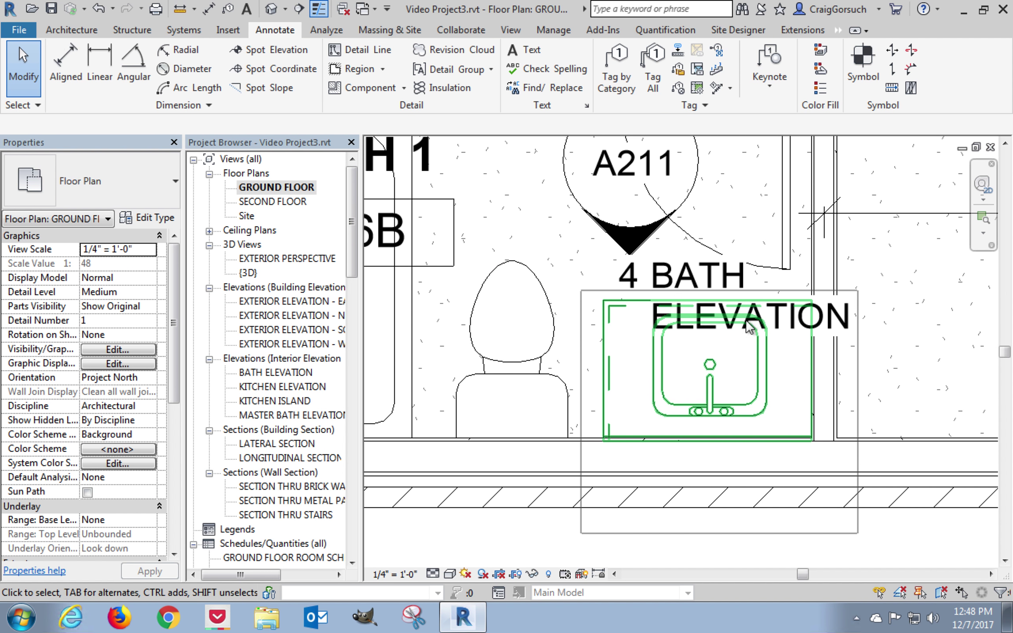
scroll(629, 437, up, 5)
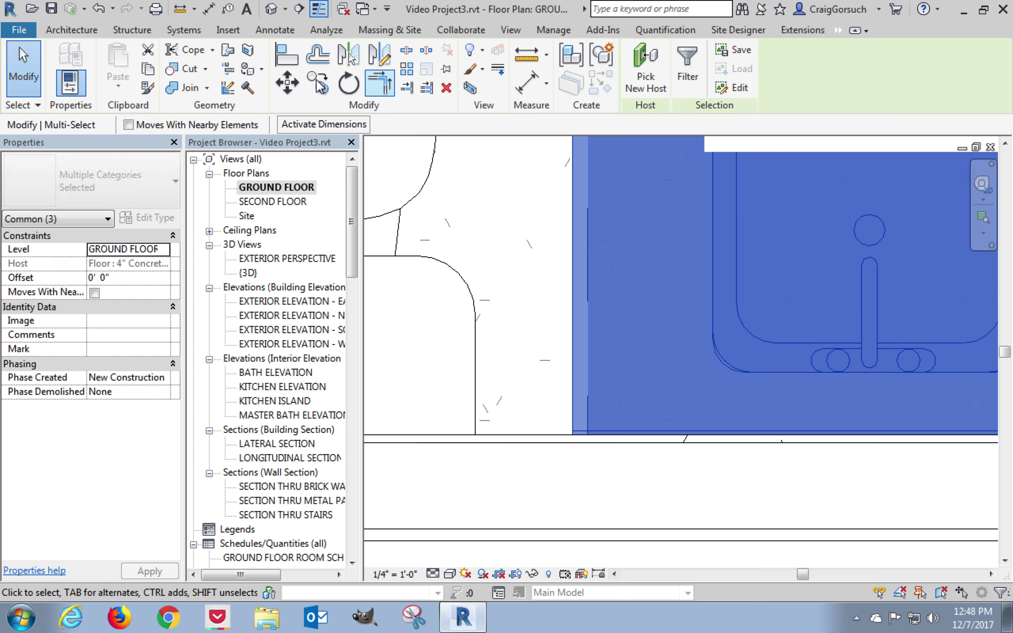
click(287, 82)
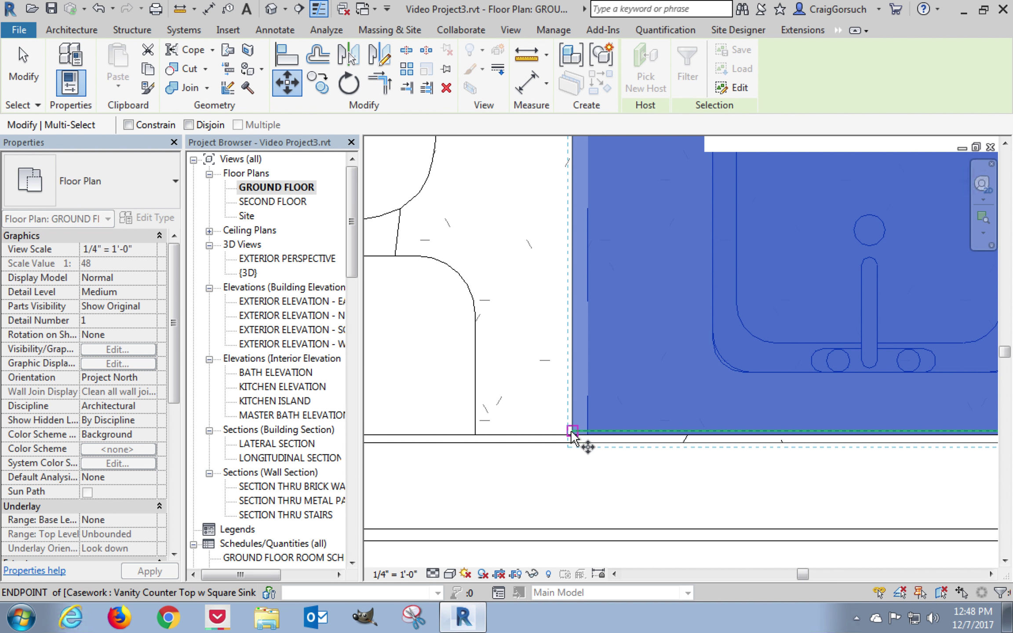
click(573, 432)
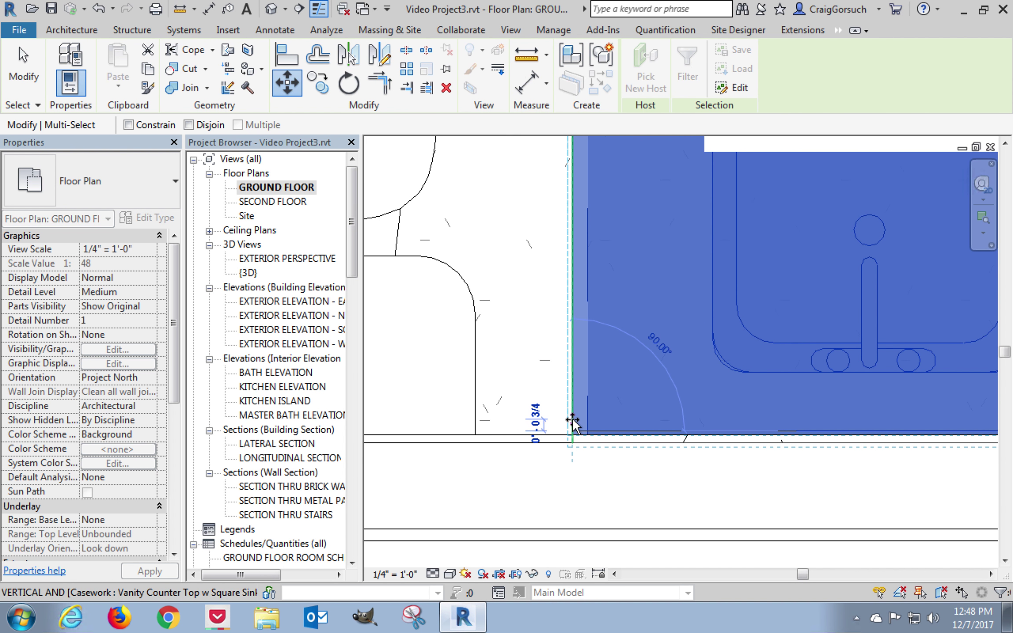
click(572, 424)
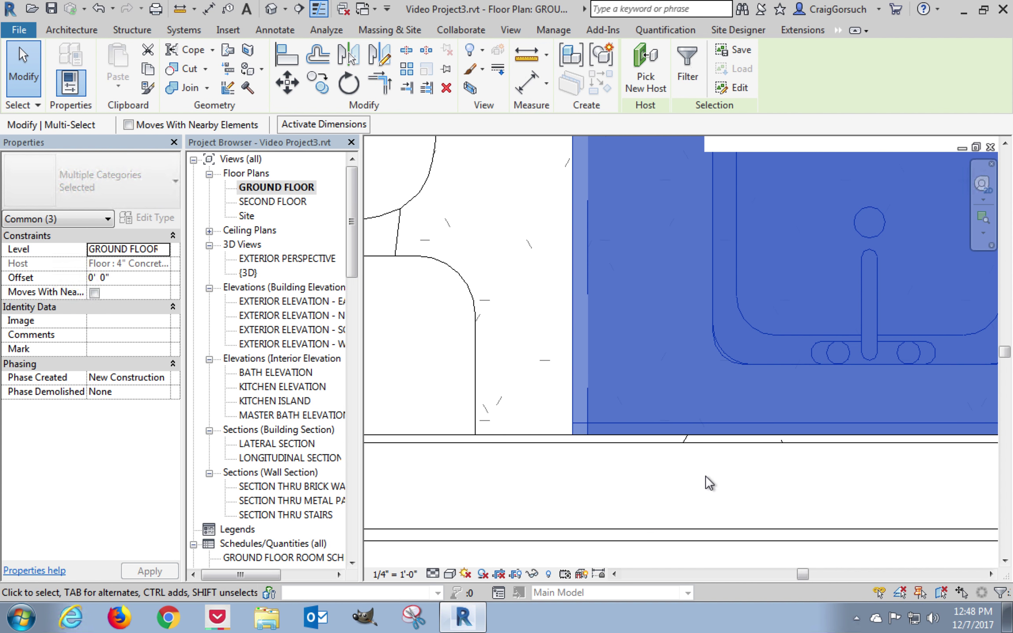
scroll(721, 484, down, 5)
scroll(551, 303, up, 5)
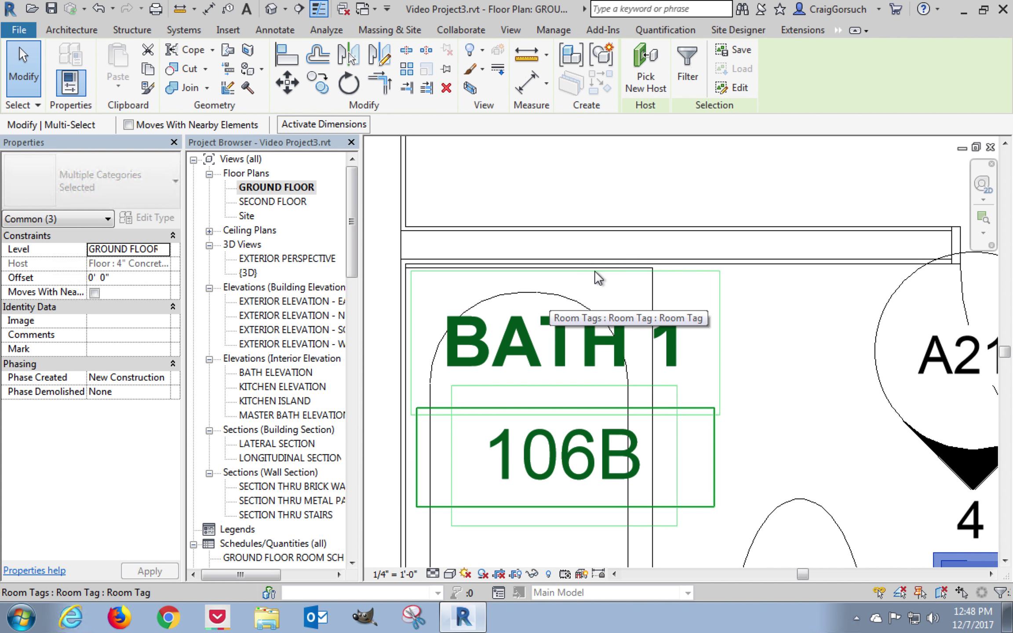
Step: Align the bathtub's top edge to the wall face with AL
key(a)
key(l)
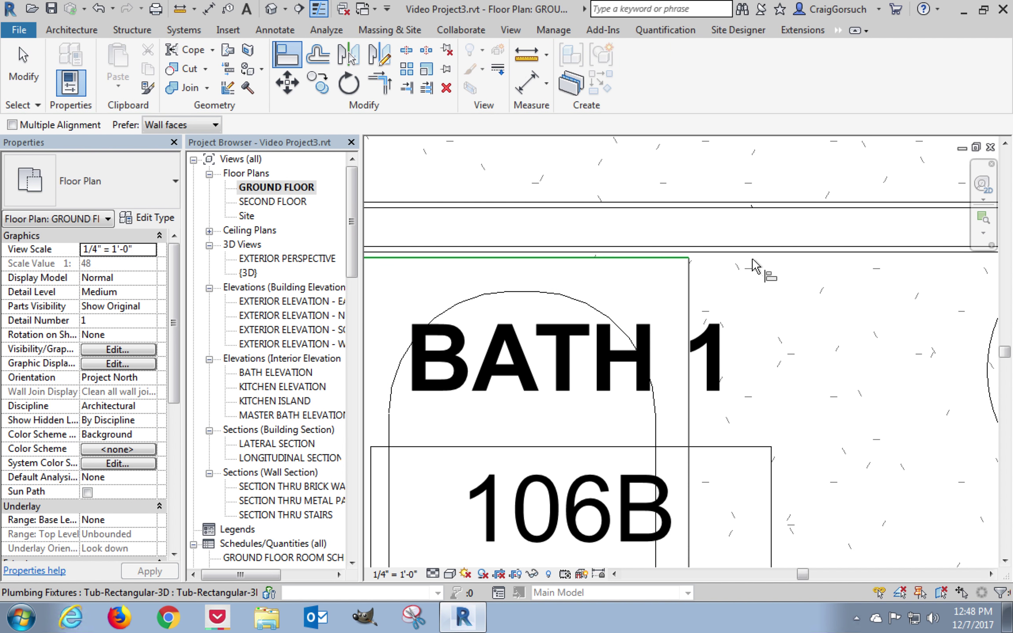
click(746, 260)
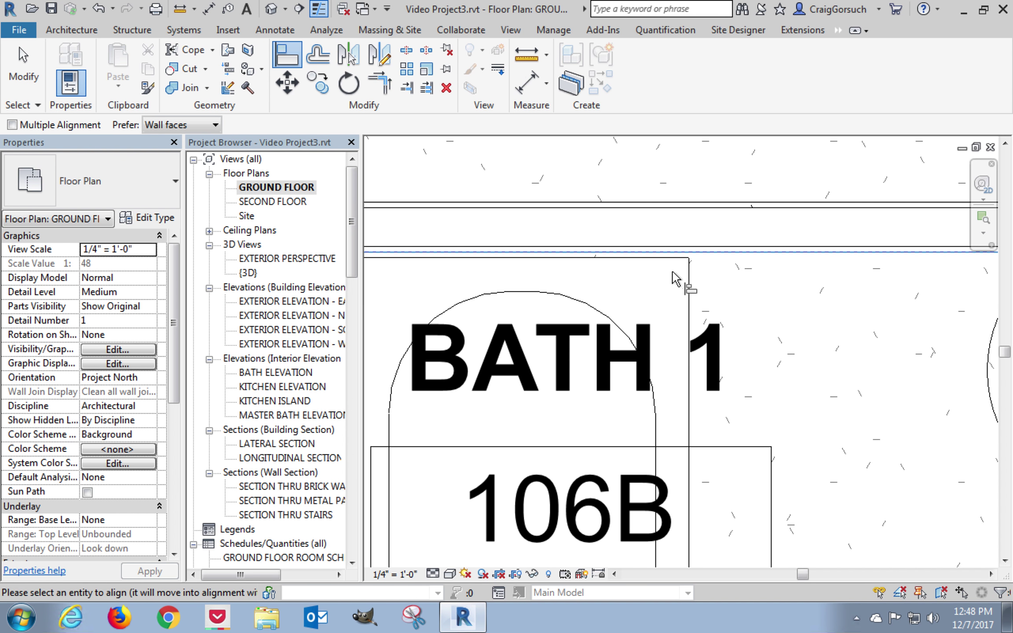
click(671, 258)
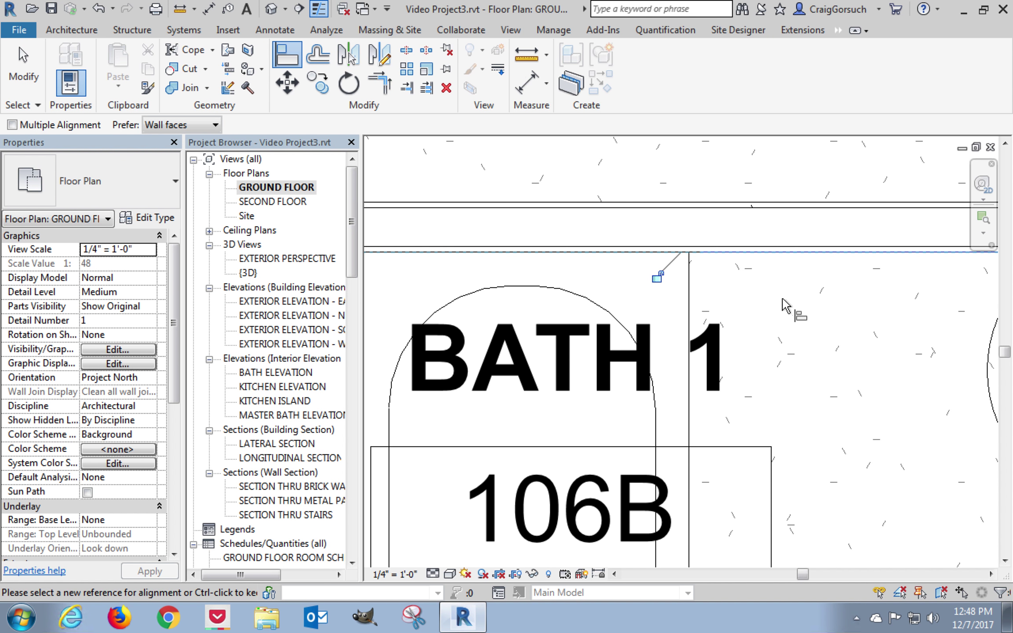
scroll(785, 308, down, 6)
key(Escape)
key(Escape)
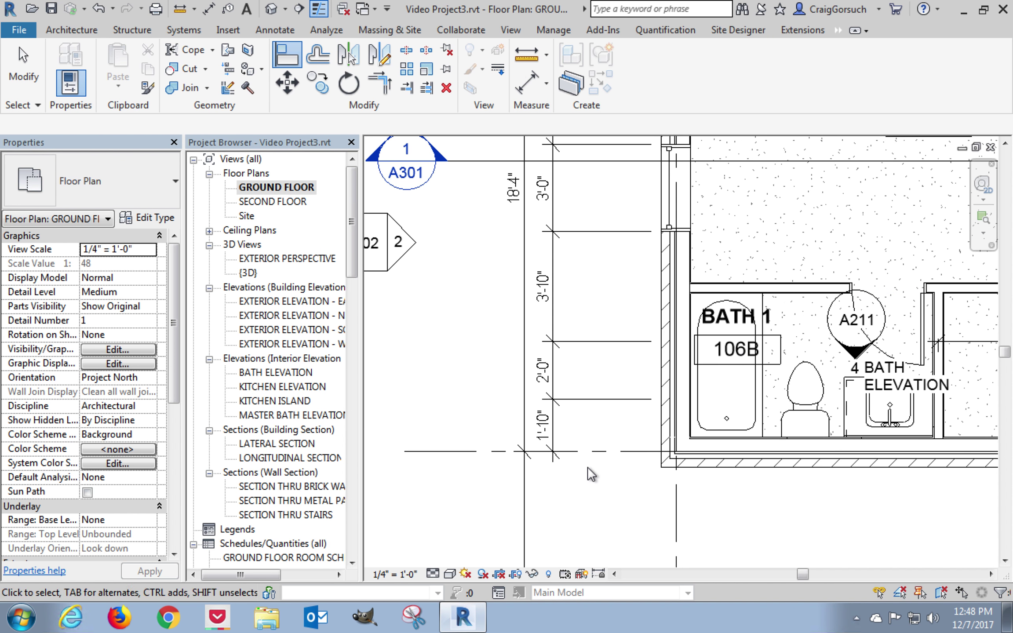
Step: Open the SECOND FLOOR plan and bring the Bath 3 fixtures into view
double_click(284, 202)
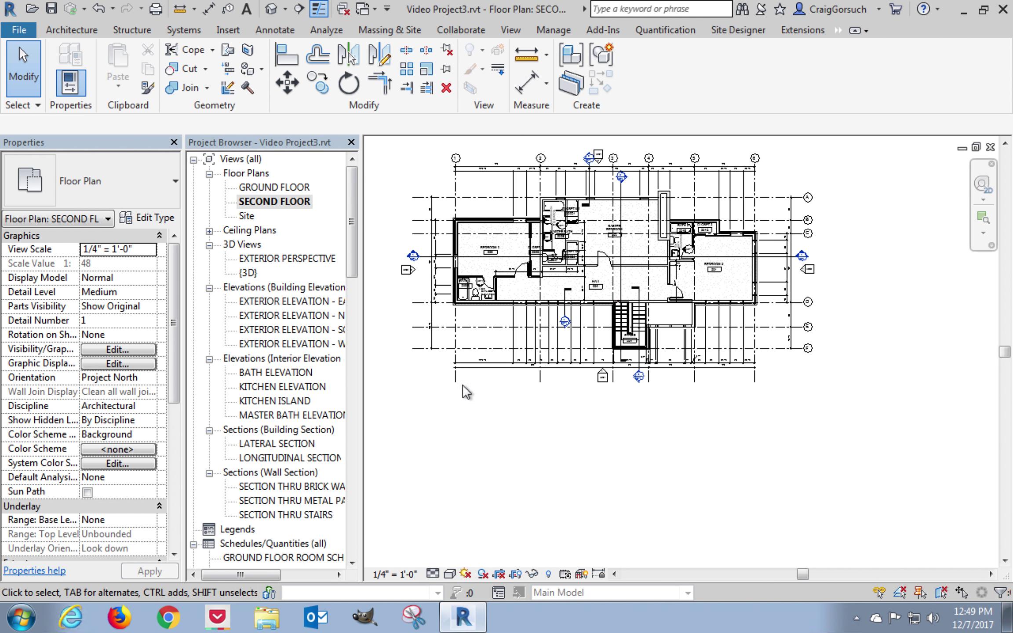
scroll(464, 308, up, 10)
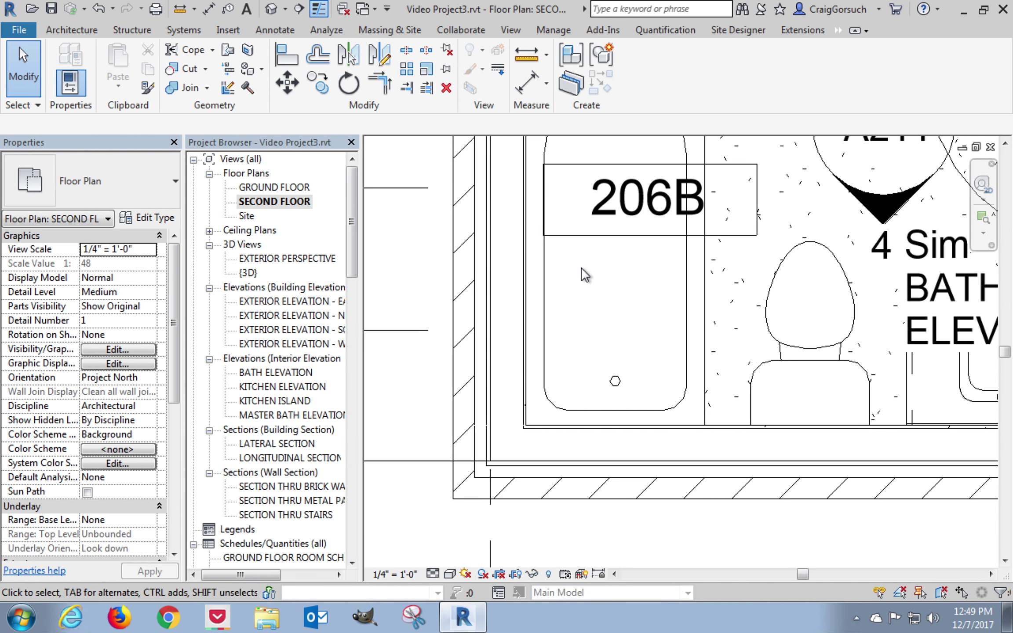
mouse_move(571, 330)
middle_down()
mouse_move(511, 390)
mouse_move(472, 452)
middle_up()
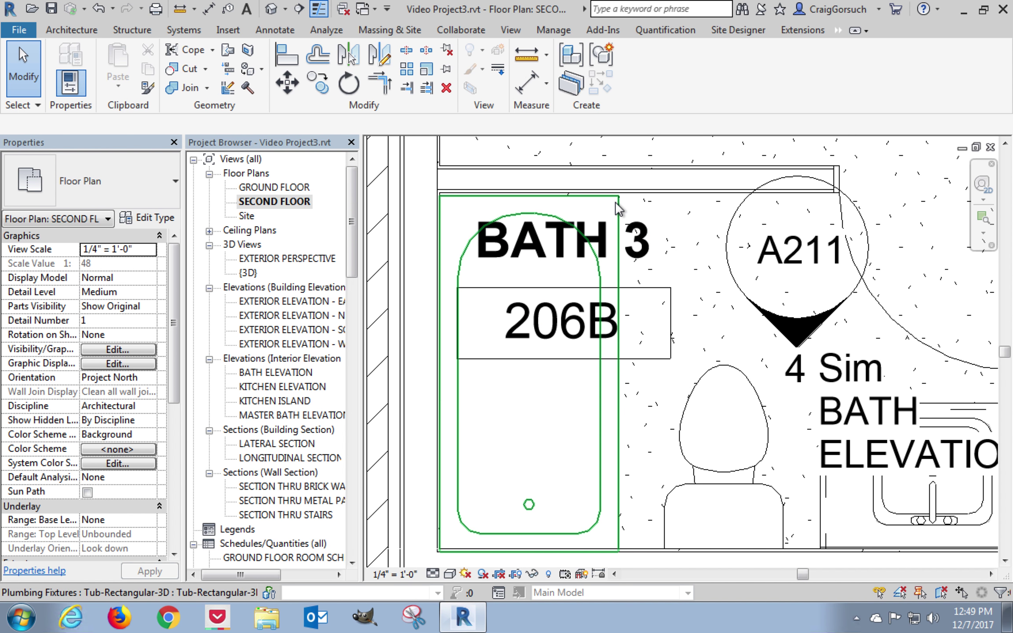
scroll(821, 463, down, 5)
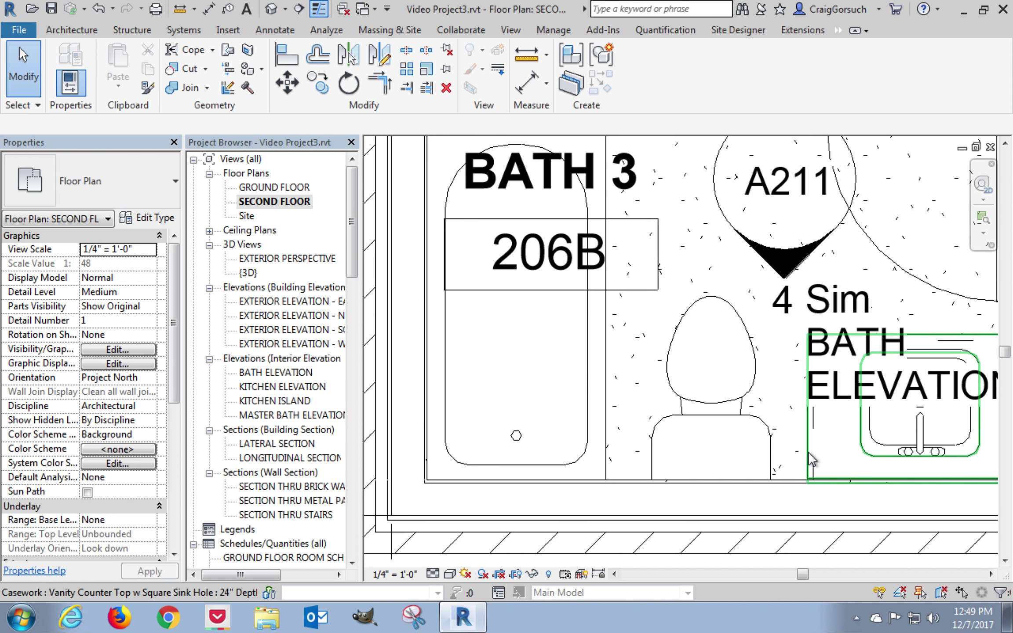
Step: Select the Bath 3 tub, toilet and vanity, leaving the room tag out of the selection
mouse_move(506, 239)
mouse_down()
mouse_move(733, 533)
mouse_move(807, 534)
mouse_move(977, 354)
mouse_up()
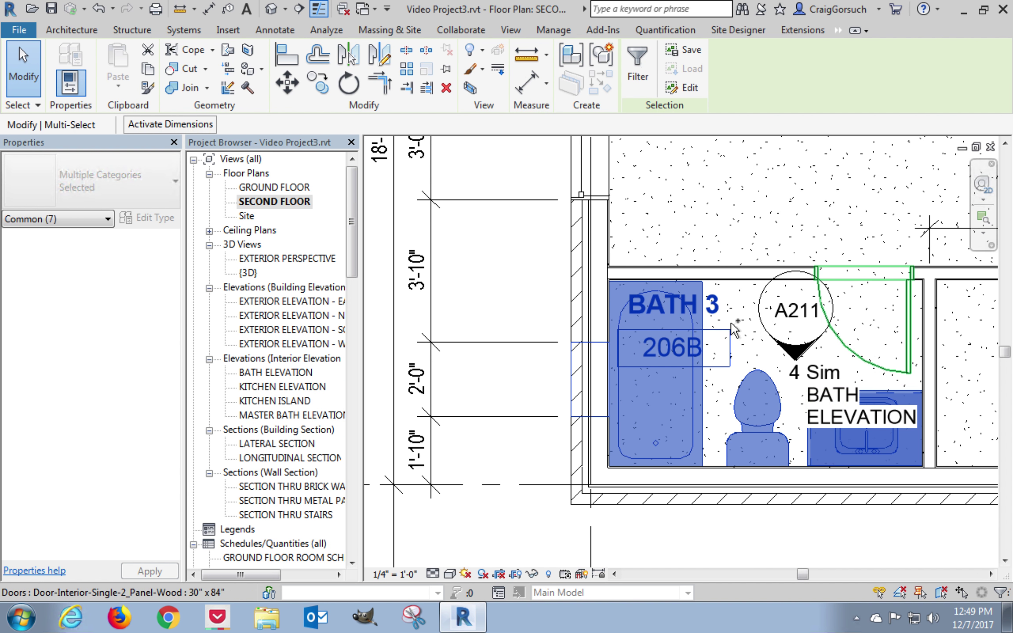
shift+click(728, 345)
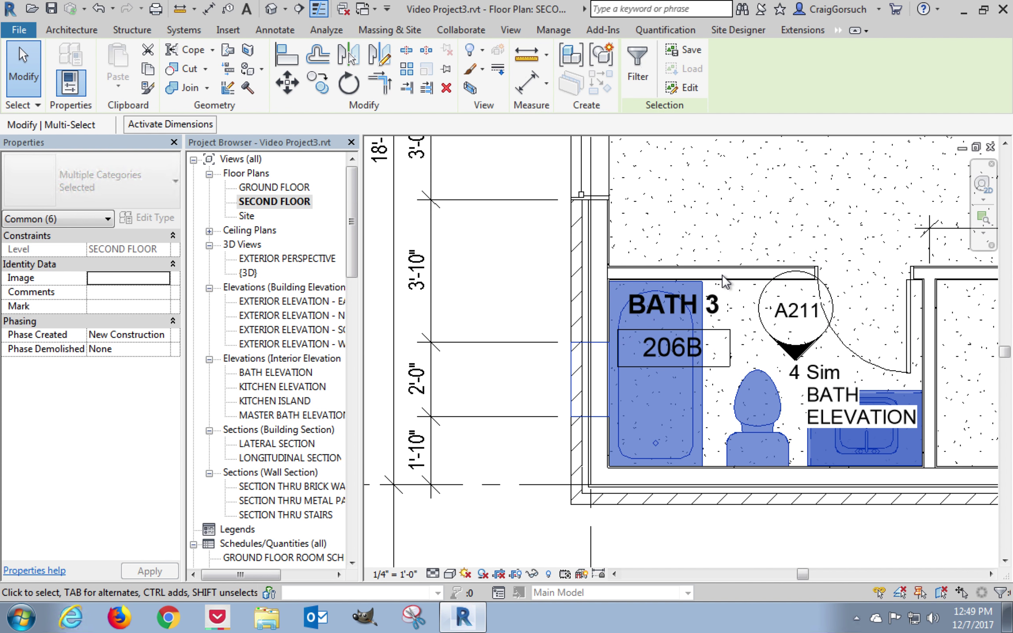
scroll(725, 281, down, 2)
scroll(717, 291, up, 5)
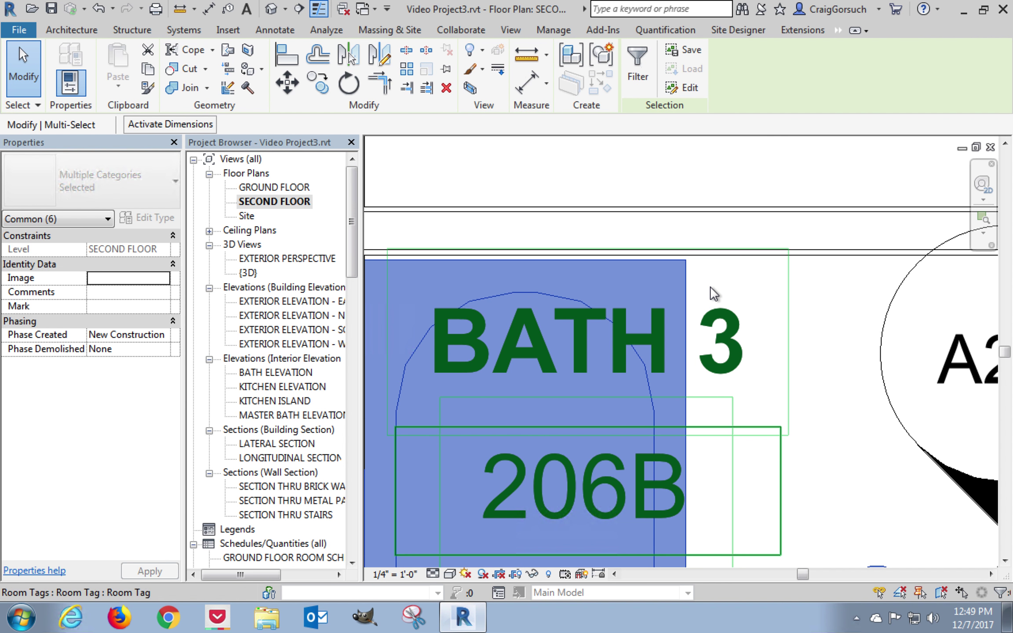
scroll(714, 294, up, 1)
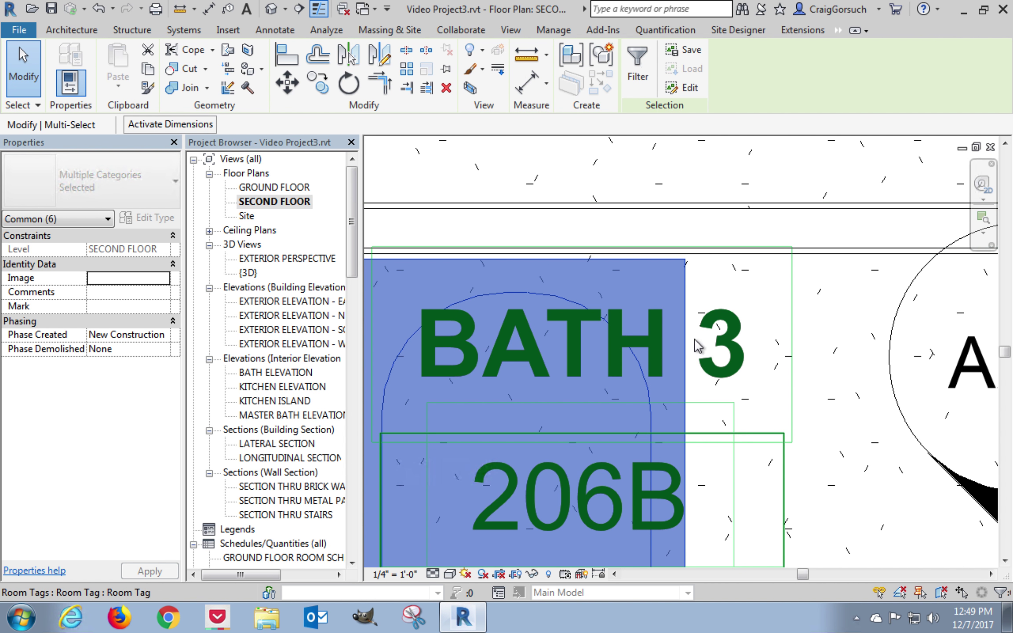
Step: Move the Bath 3 fixtures 1/2" so they sit flush against the wall
click(287, 83)
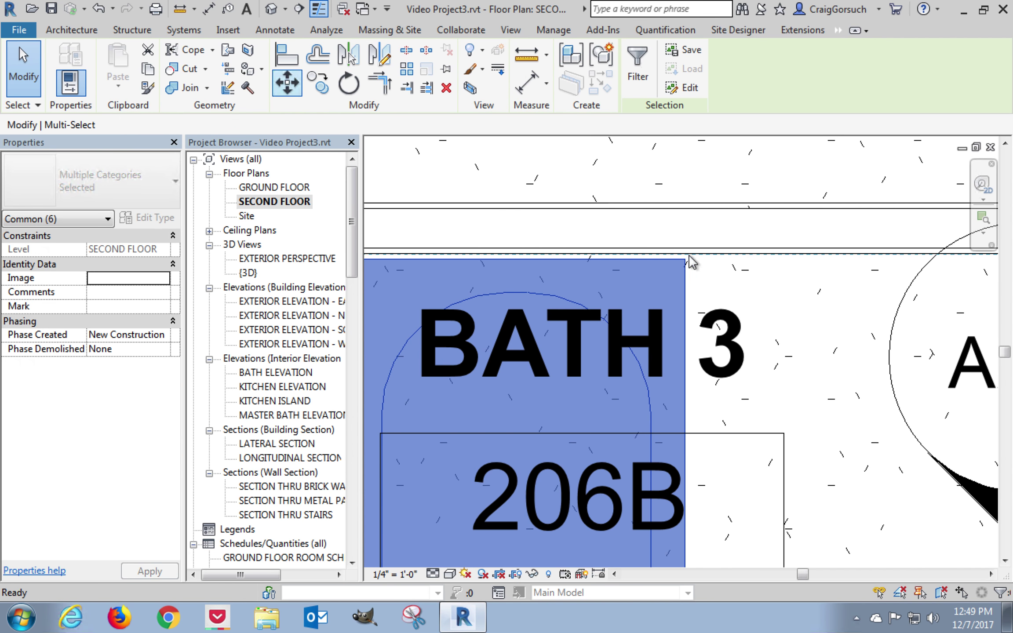
click(686, 259)
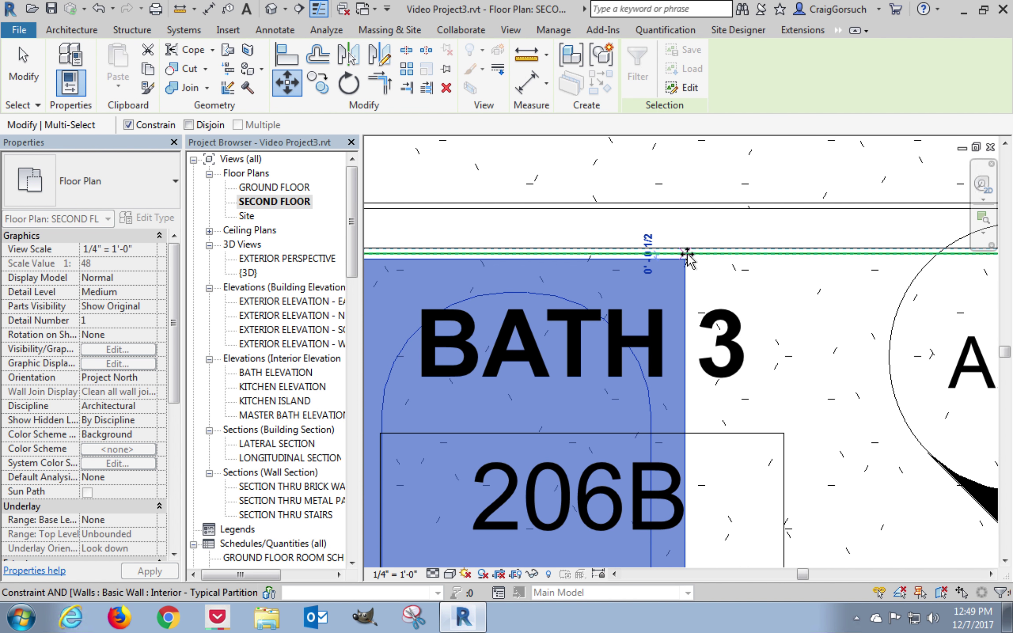
click(687, 259)
scroll(706, 269, down, 4)
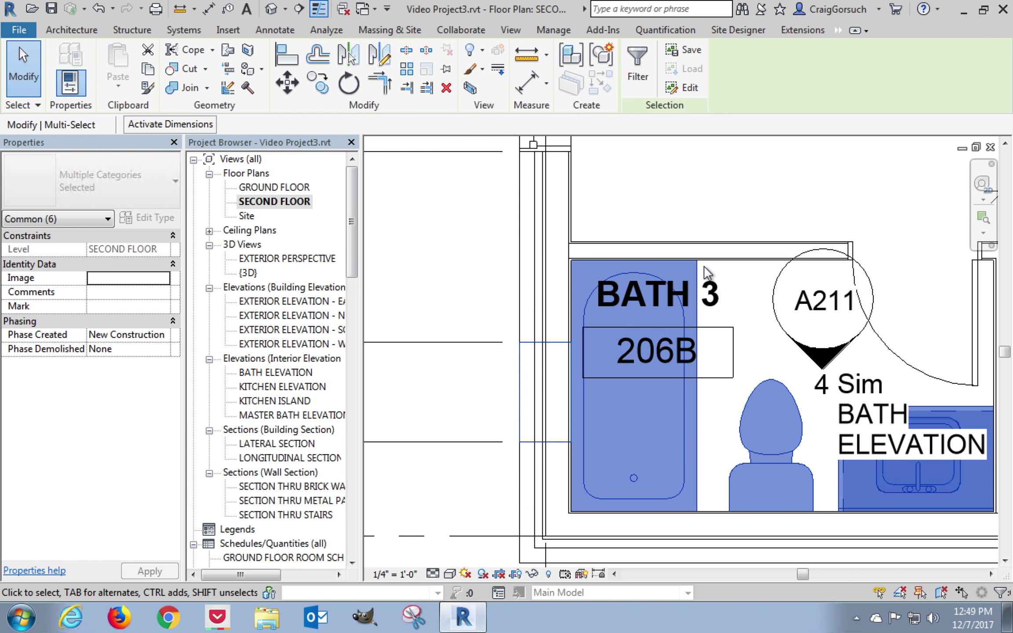
click(746, 533)
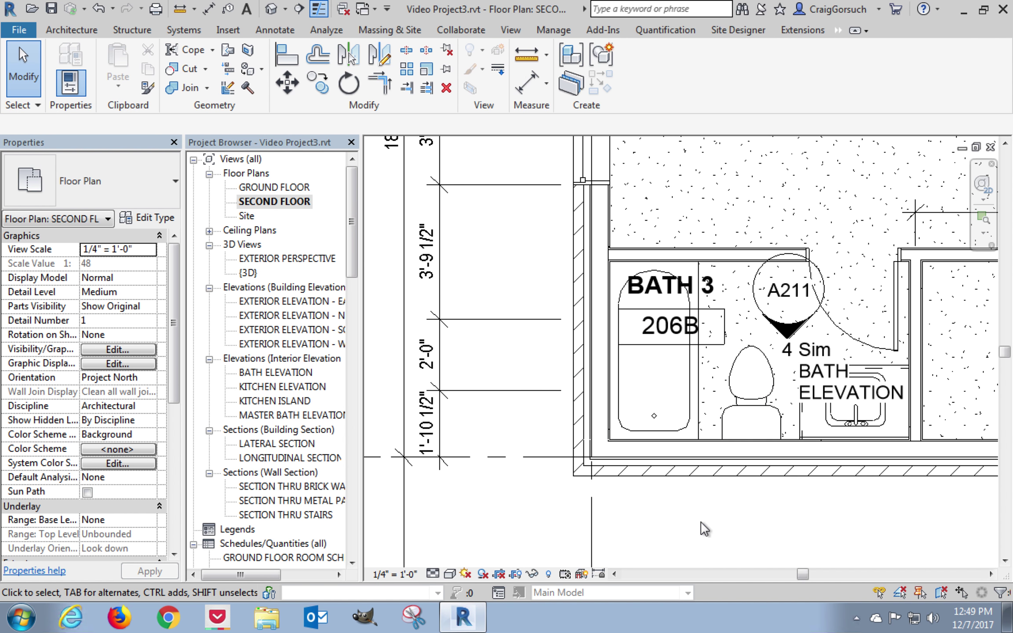
scroll(618, 506, up, 1)
scroll(618, 506, up, 3)
scroll(617, 506, down, 5)
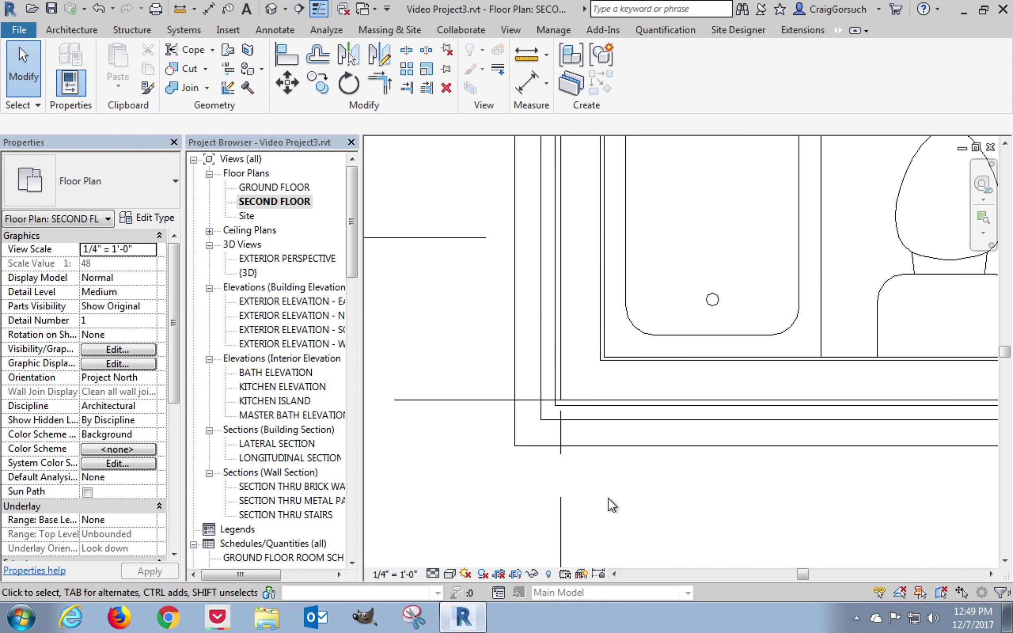
middle_drag(613, 502, 423, 458)
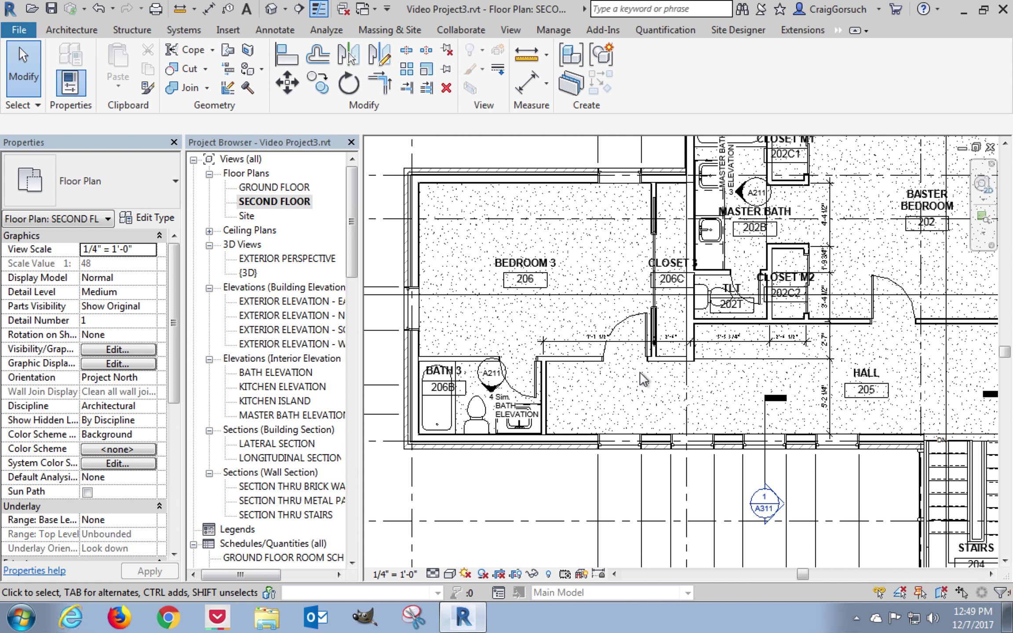
Step: Open SECTION THRU BRICK WALL with true line weights and select the base 2x6 lumber
double_click(297, 486)
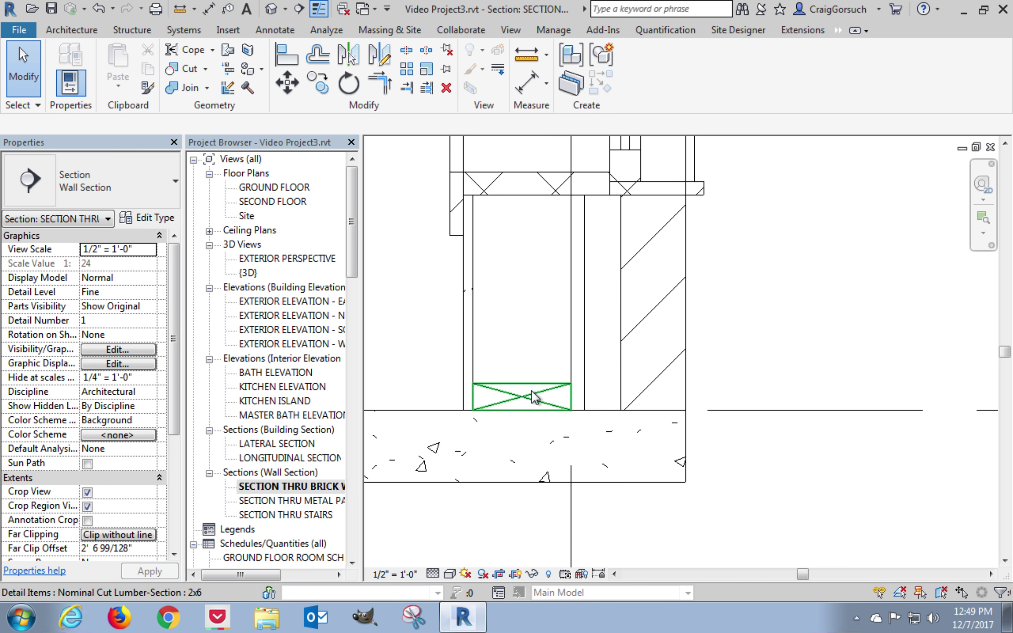
click(319, 10)
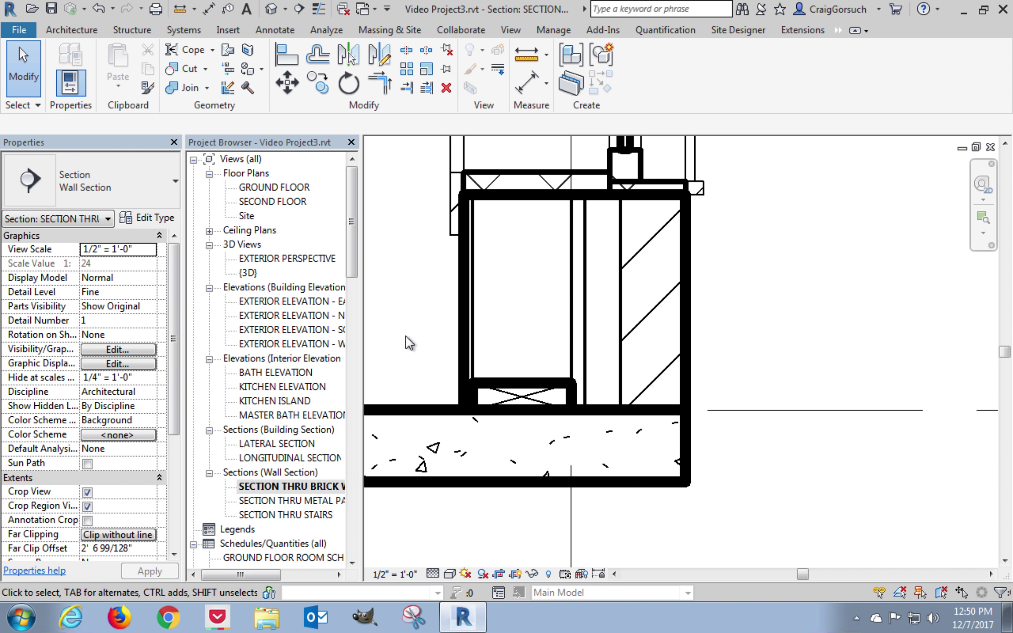
click(505, 383)
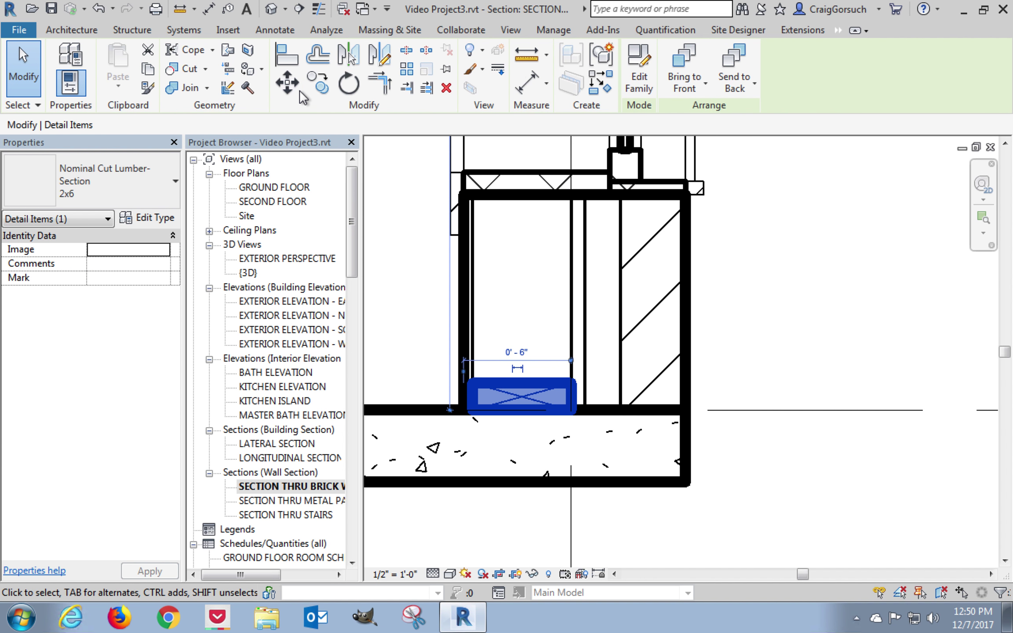
Step: Copy the 2x6 from its corner up to the top of the wall's stud cavity
click(318, 83)
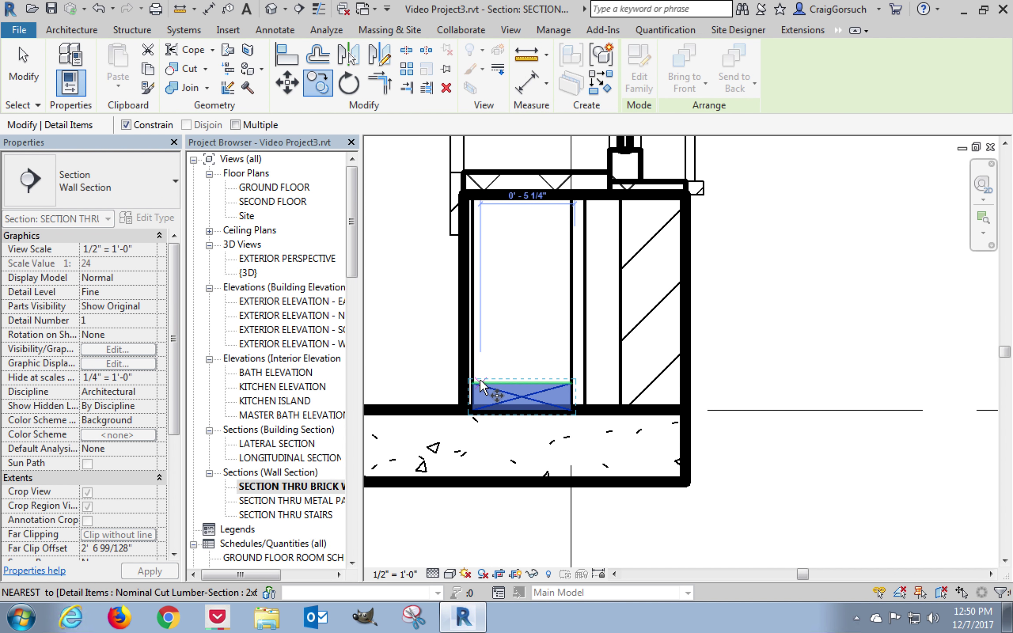
click(474, 383)
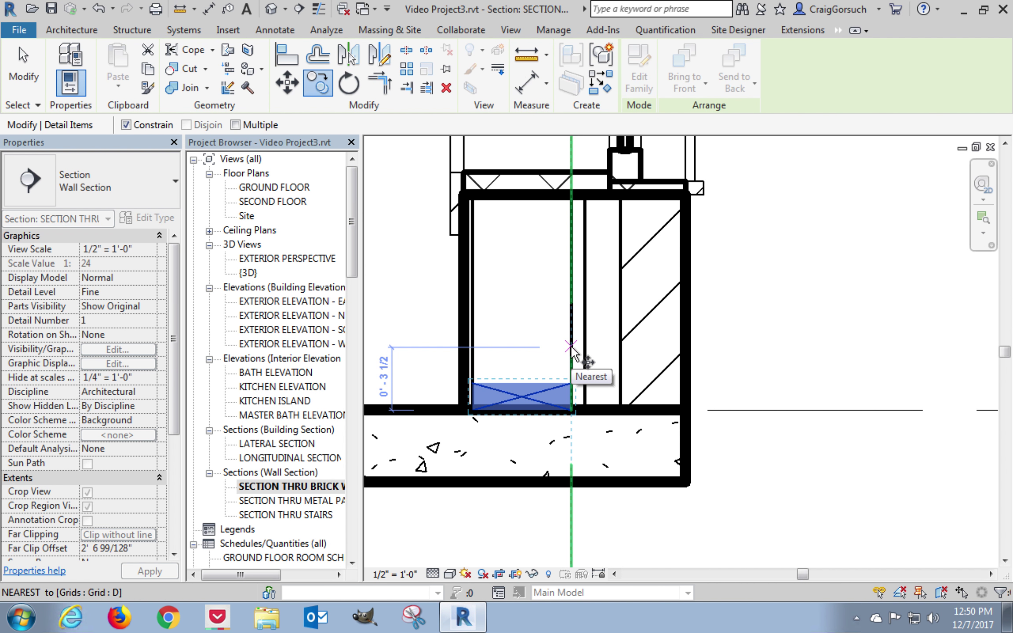
key(Escape)
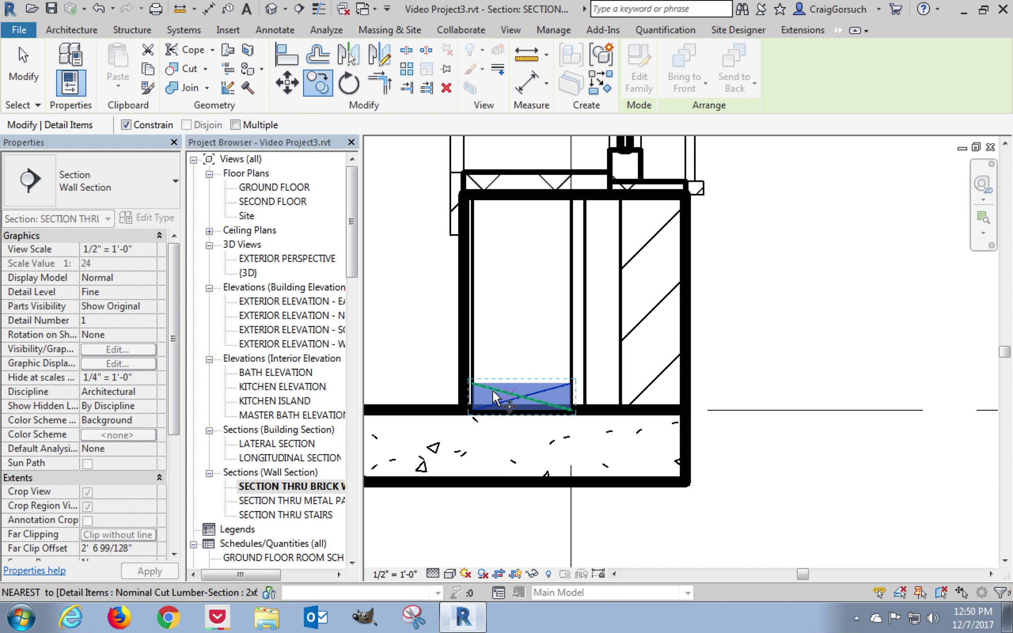
click(473, 385)
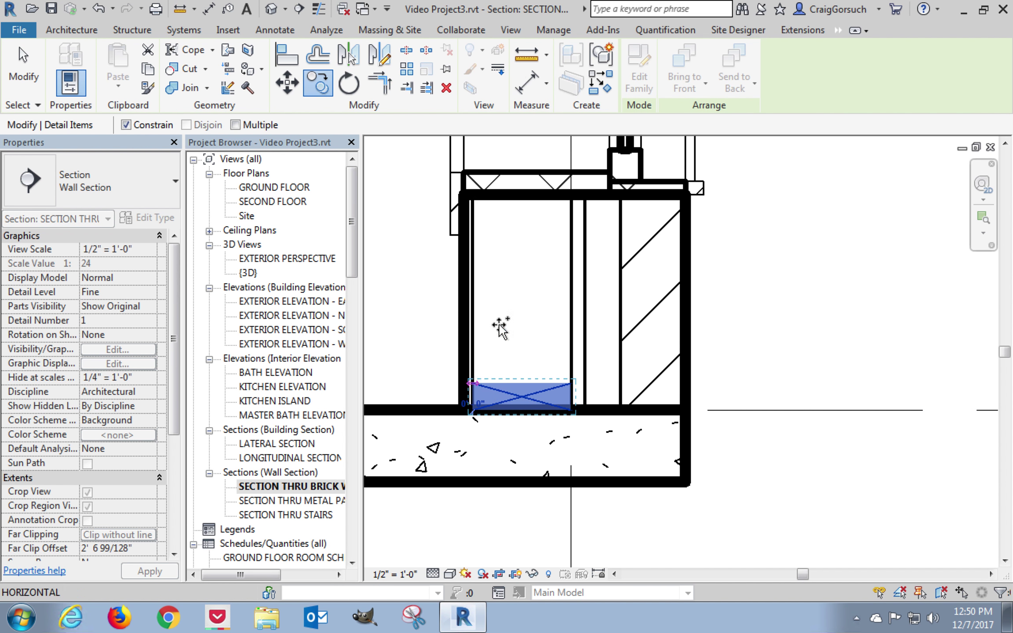
click(473, 194)
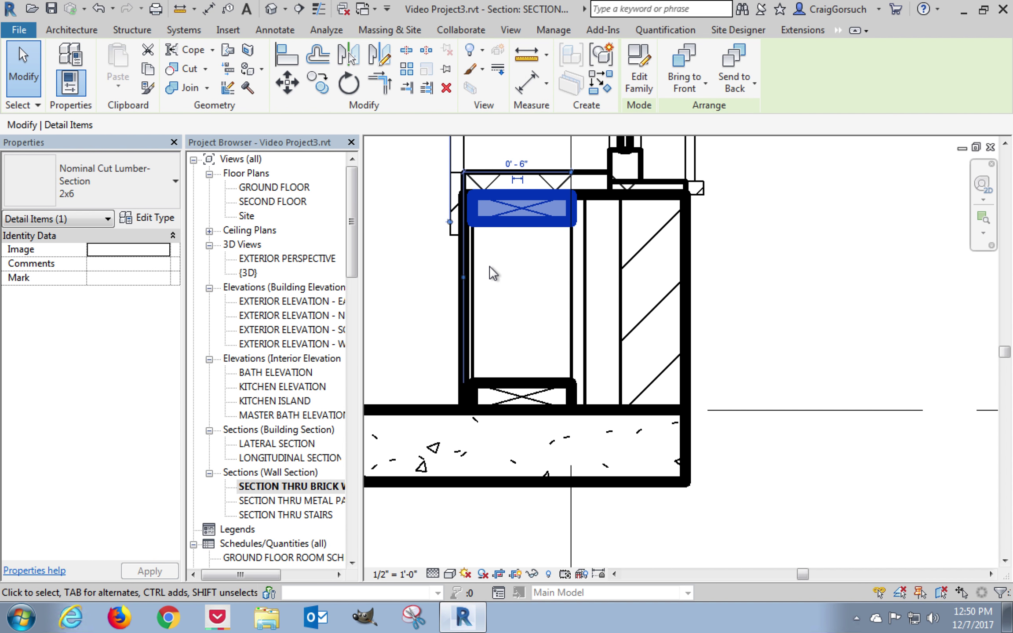
Step: Copy the top 2x6 up to the base of the upper wall
click(317, 83)
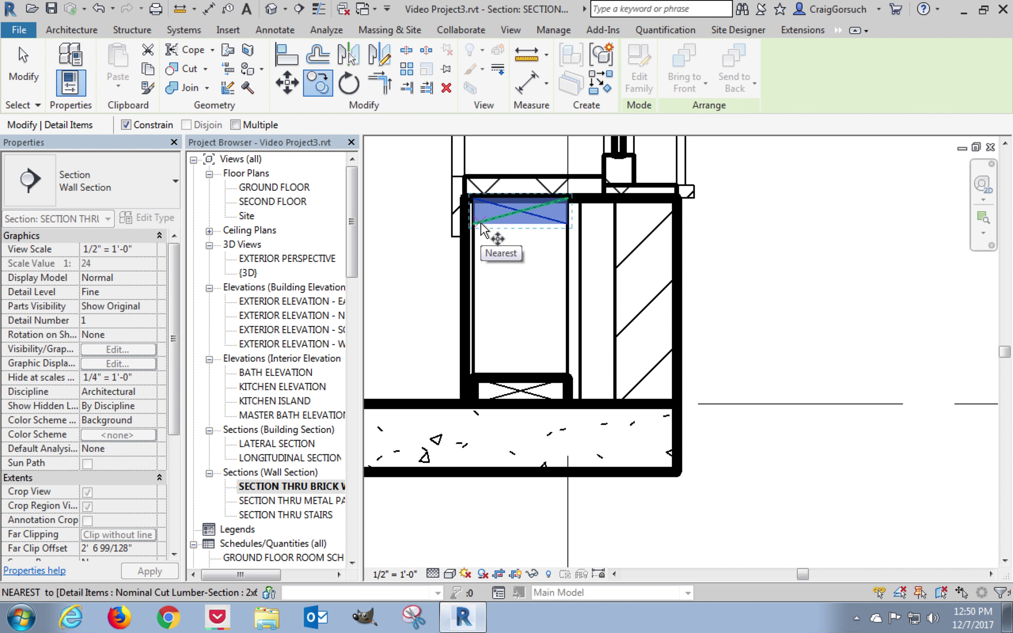
click(475, 225)
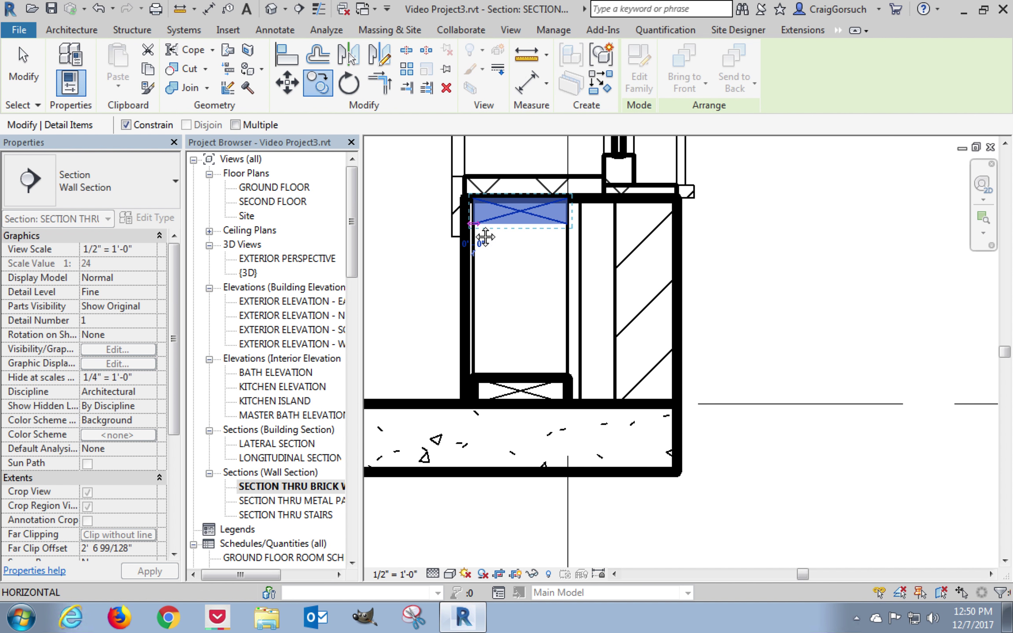
middle_drag(475, 225, 429, 379)
middle_drag(435, 212, 443, 447)
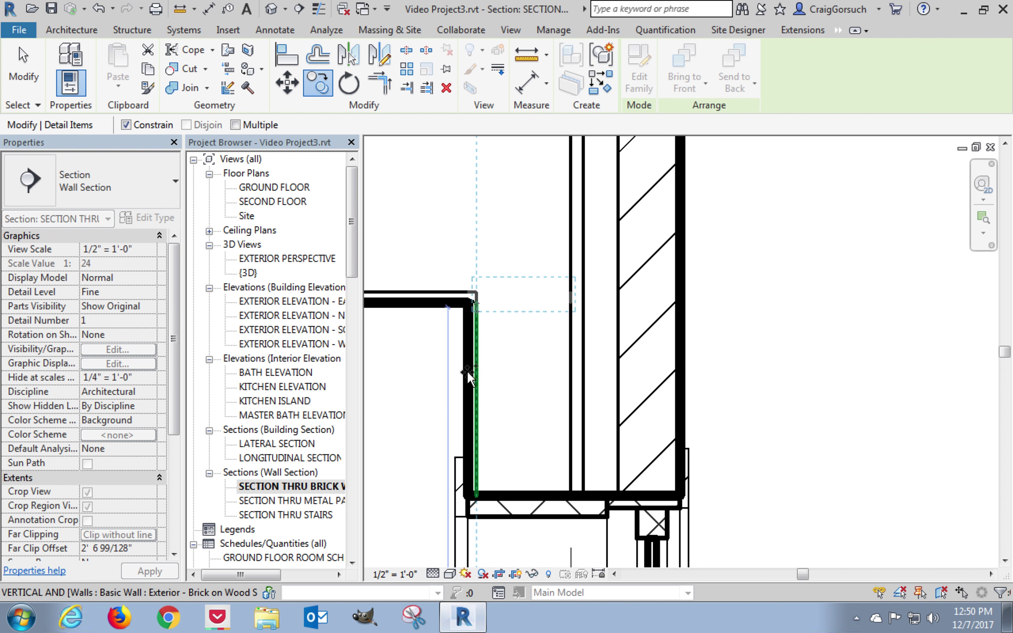
click(477, 493)
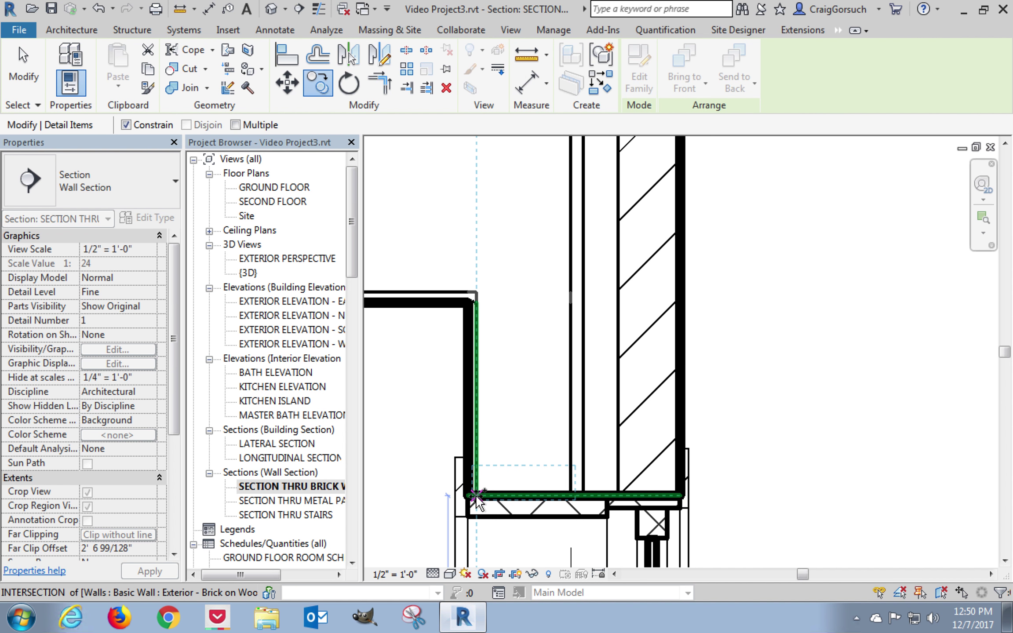
Step: Copy another 2x6 to the corner where the floor meets the wall
click(315, 88)
click(477, 471)
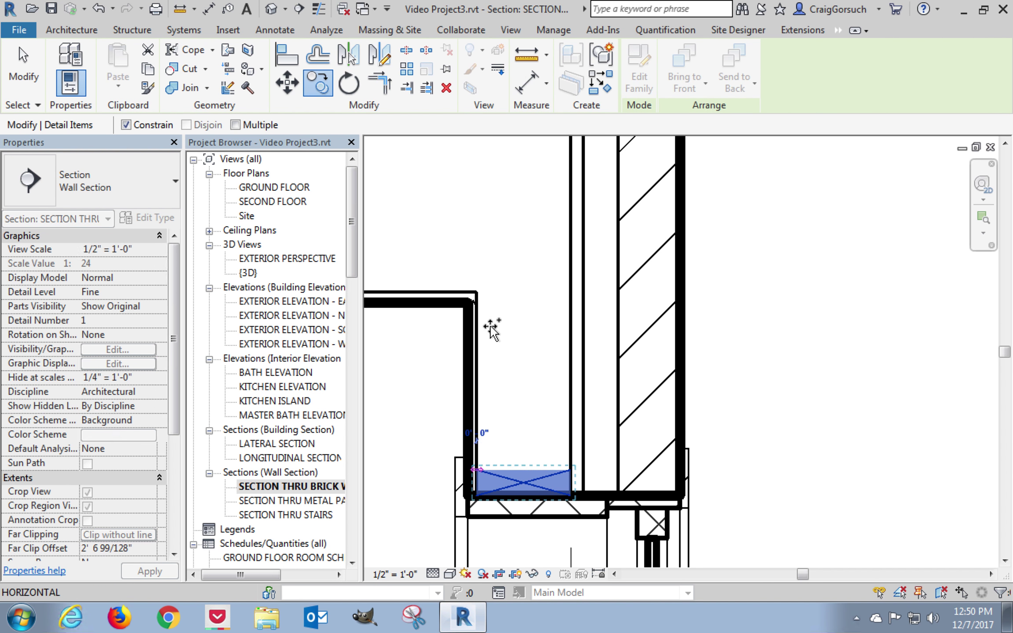
click(477, 293)
middle_drag(595, 303, 666, 301)
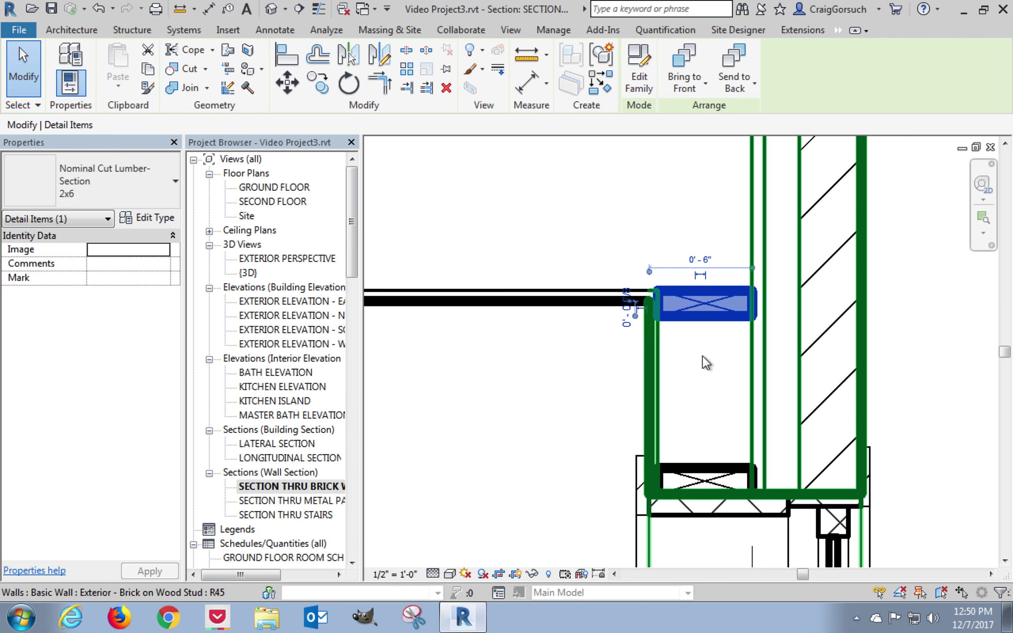
scroll(706, 362, down, 1)
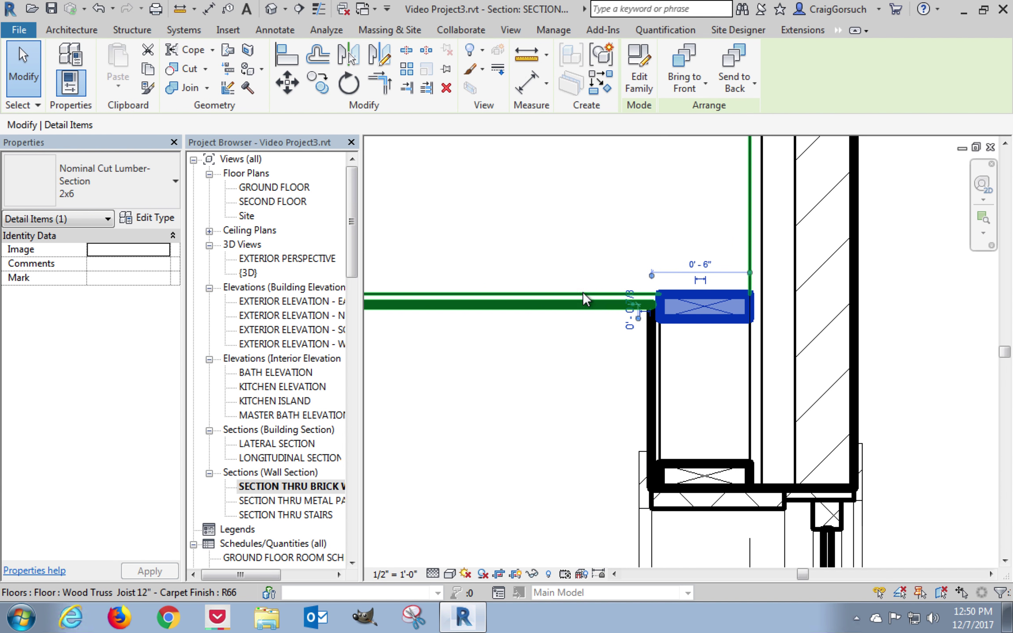
middle_drag(611, 254, 647, 306)
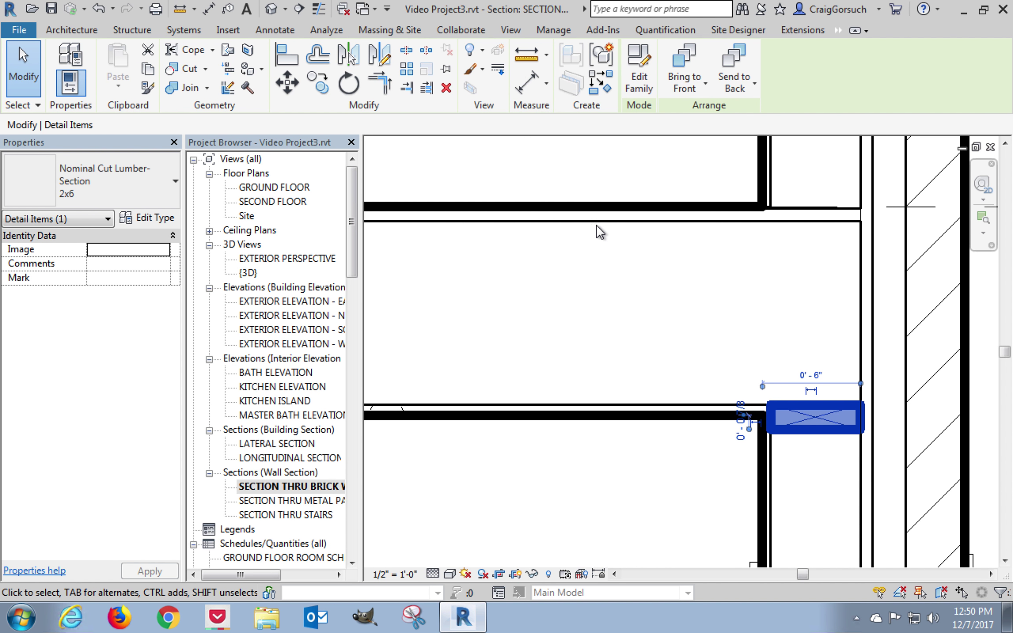
click(591, 241)
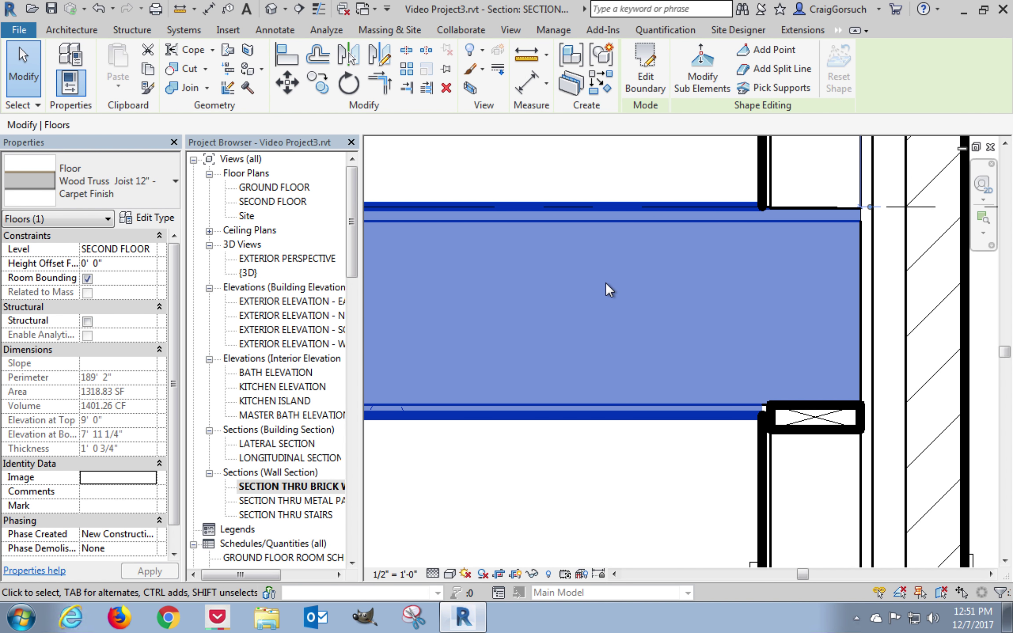
click(159, 218)
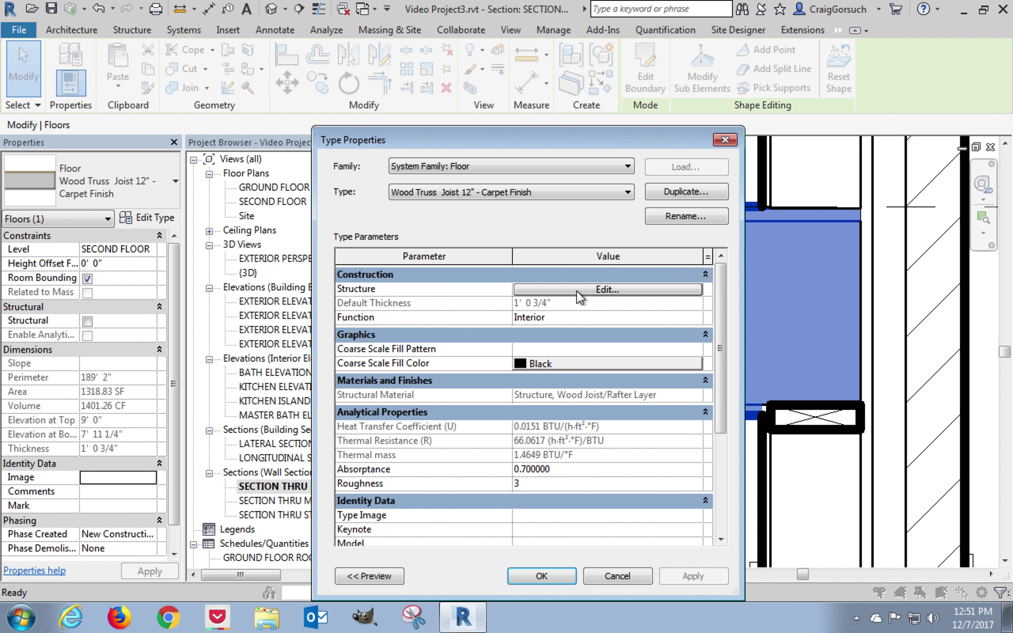
click(580, 297)
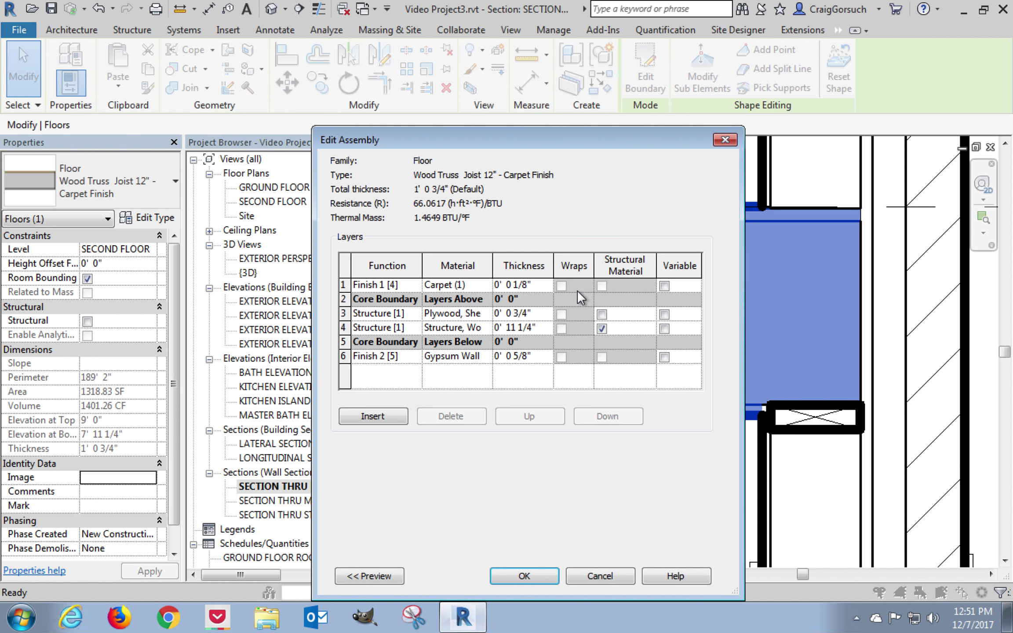
click(542, 330)
drag(539, 330, 481, 332)
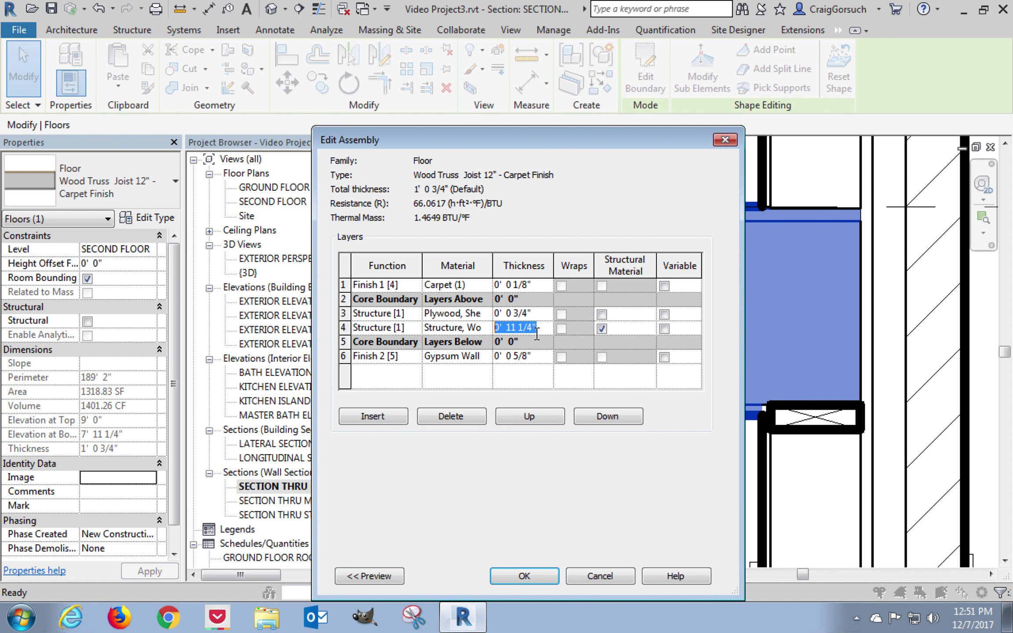
click(543, 328)
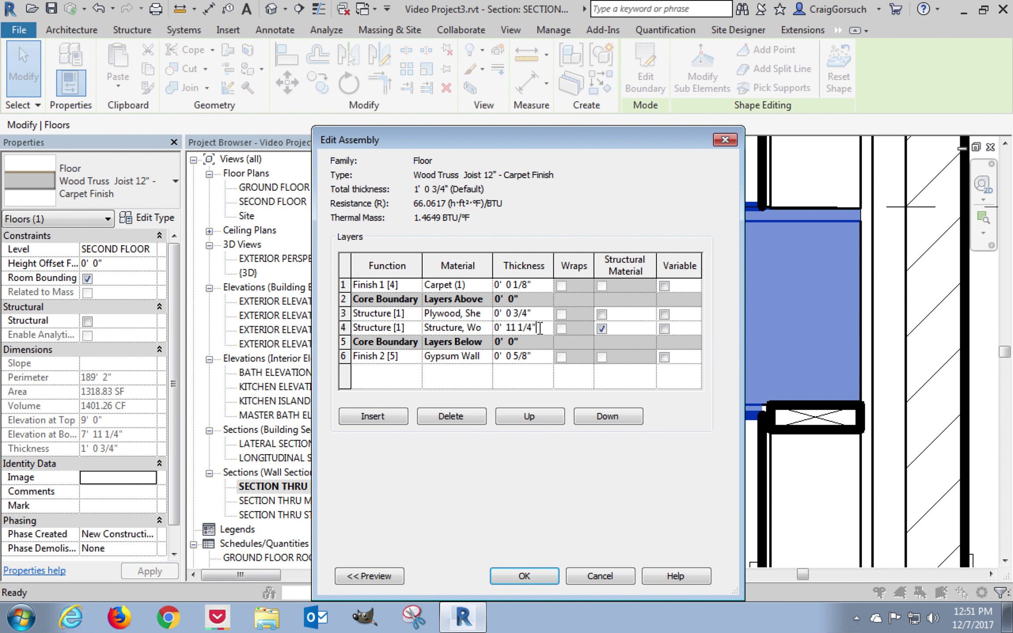
click(539, 576)
click(553, 575)
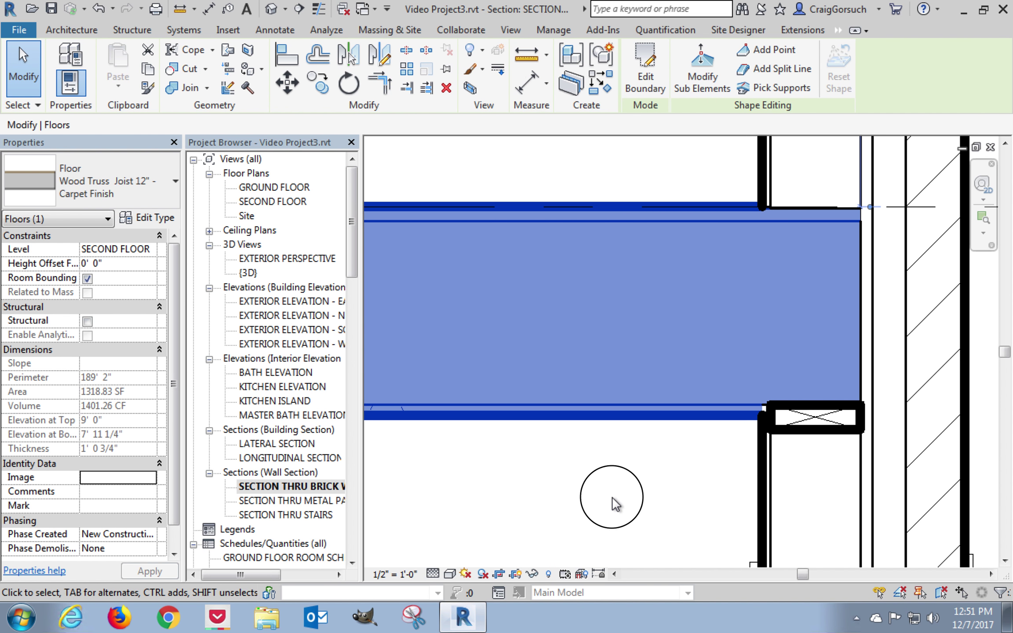
Step: Copy the floor-junction 2x6 from its top midpoint to directly beneath itself, doubling the plate
click(612, 563)
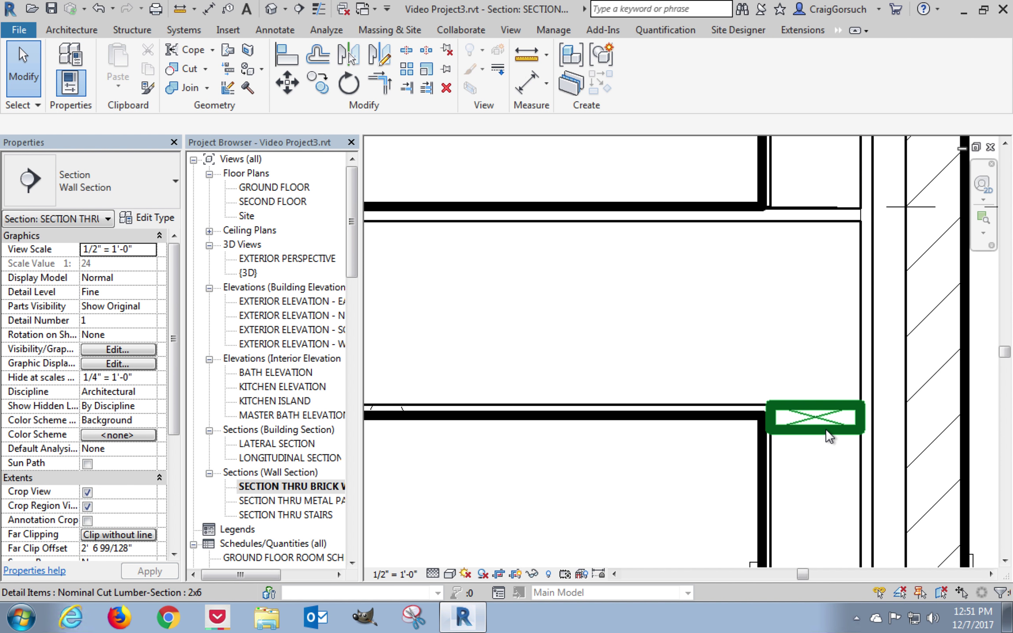
click(824, 429)
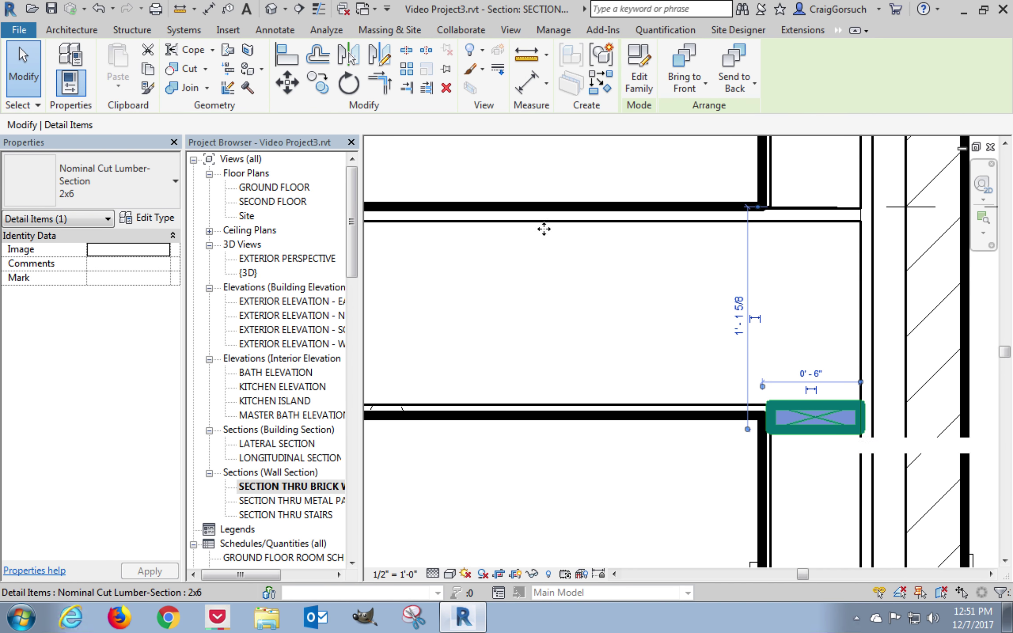
click(319, 92)
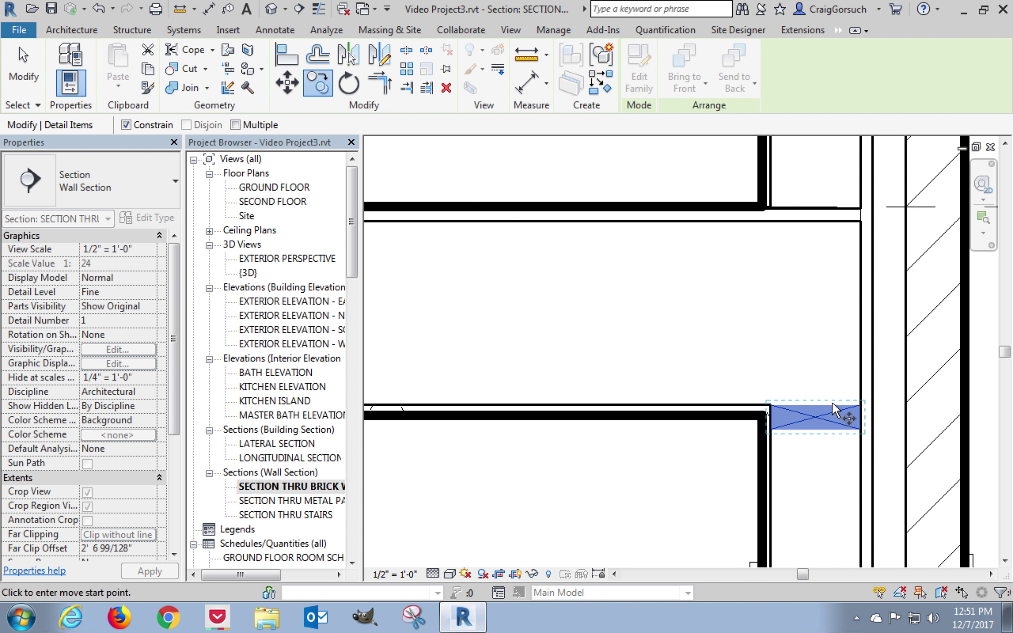
click(814, 404)
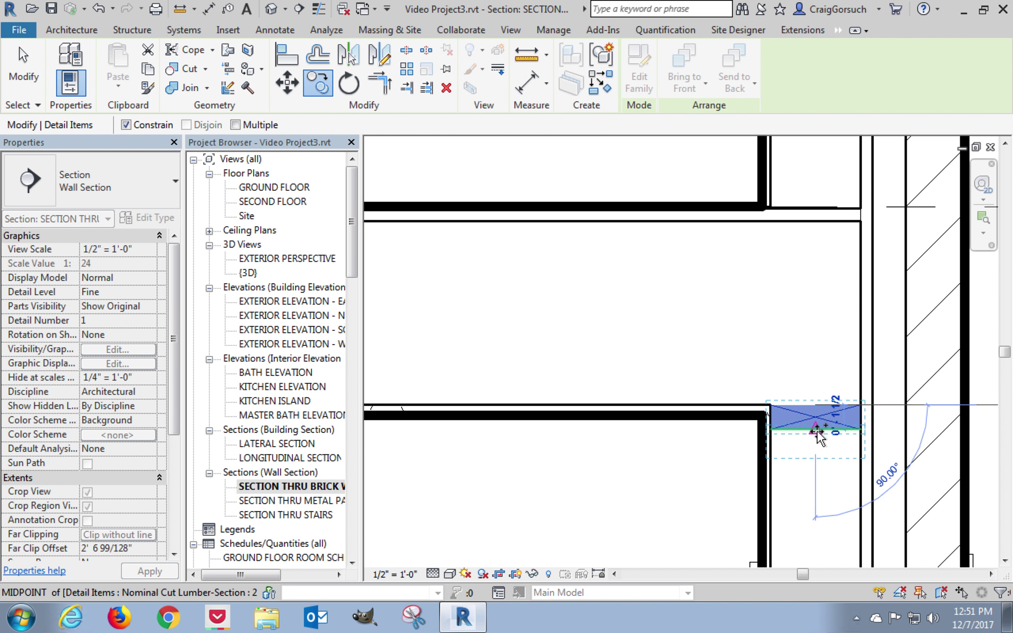
click(815, 430)
click(603, 490)
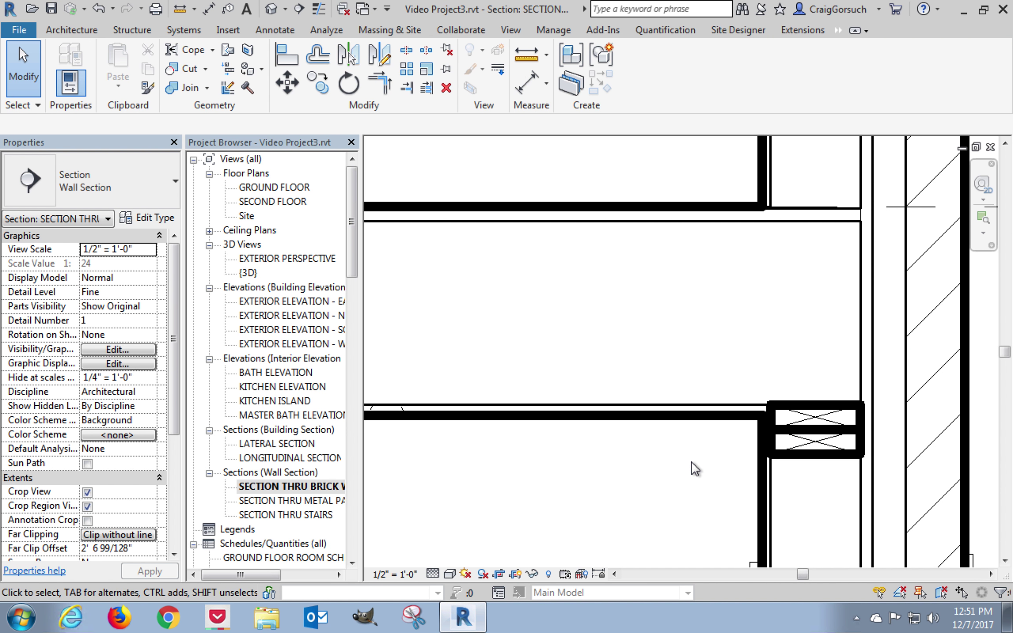
middle_drag(692, 469, 627, 456)
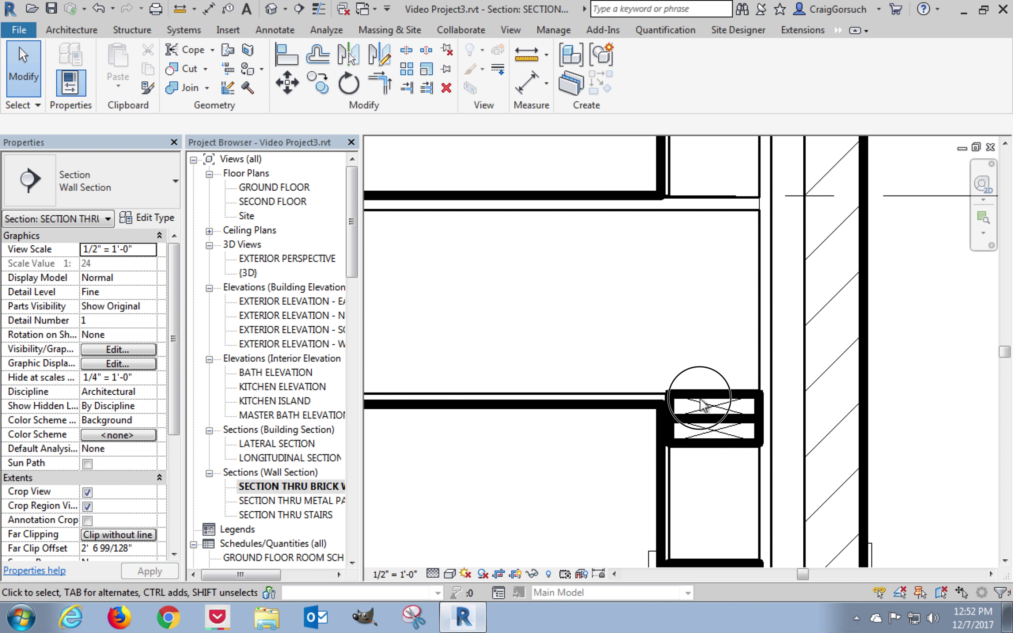
Step: Copy the stacked 2x6 pair higher up the wall and change the copy to 2x12
drag(599, 457, 785, 398)
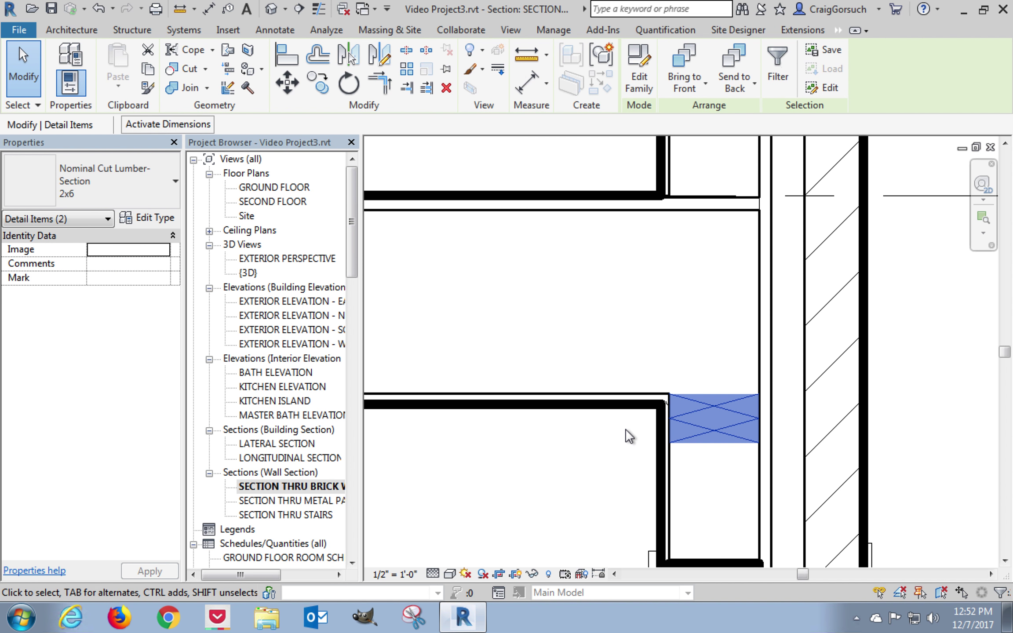
click(320, 86)
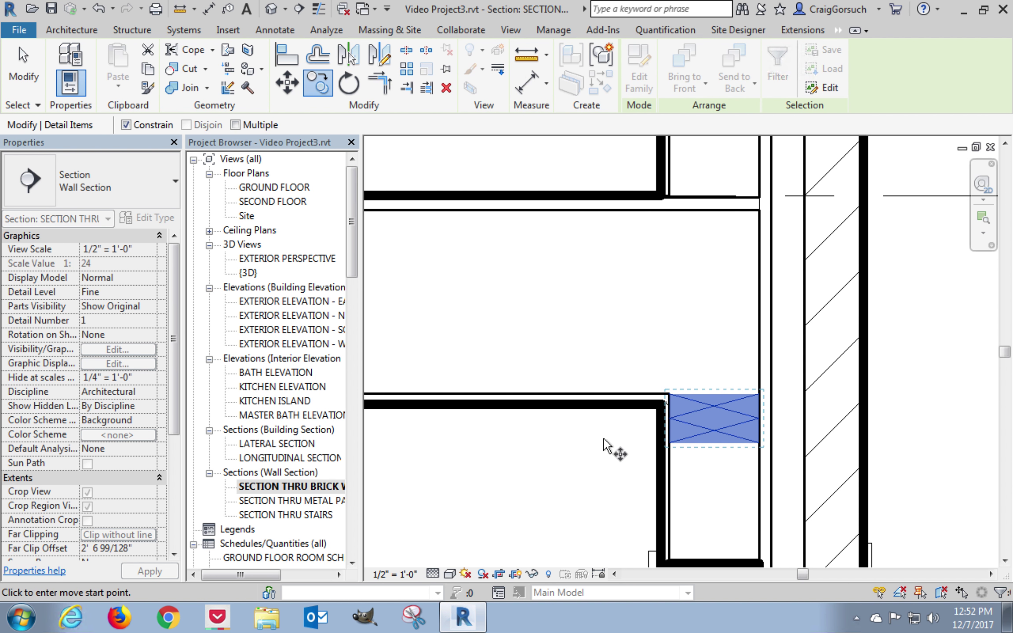
click(603, 440)
click(532, 325)
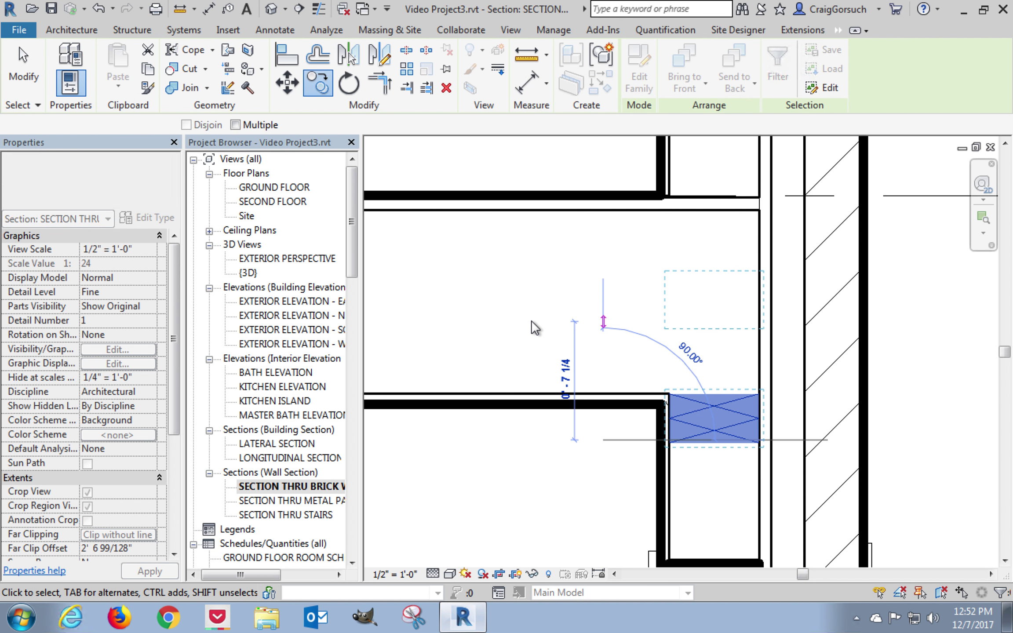
click(99, 185)
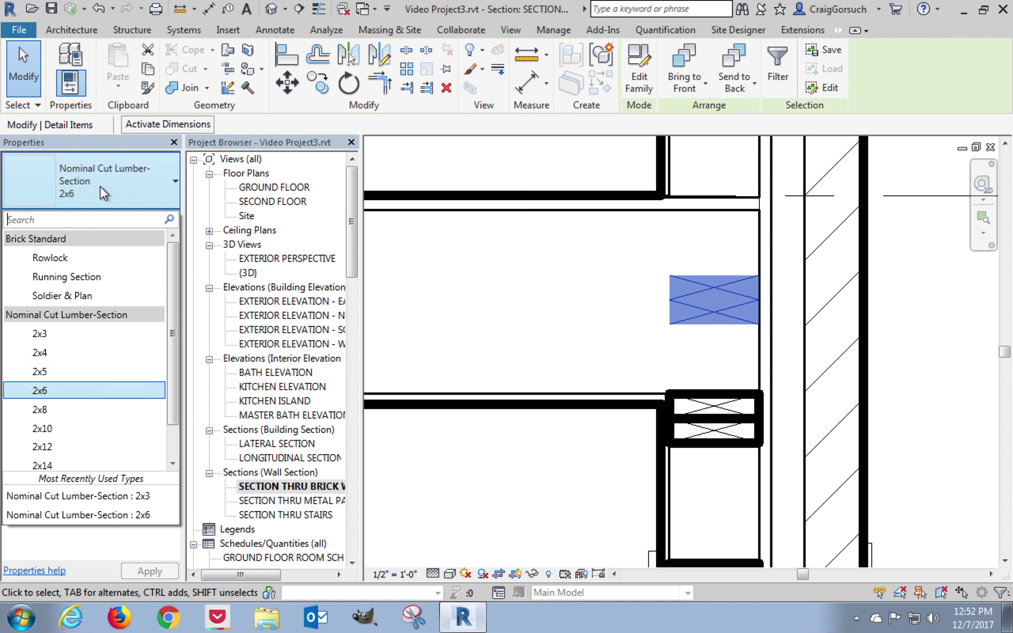
click(56, 447)
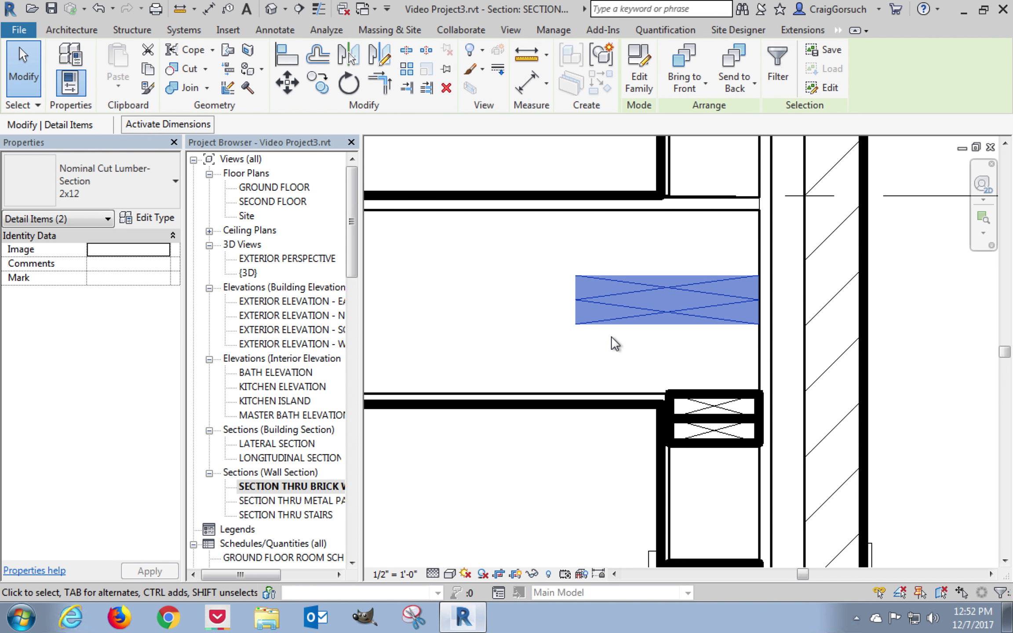
Step: Rotate the 2x12 lumber 90° to stand vertically
click(348, 83)
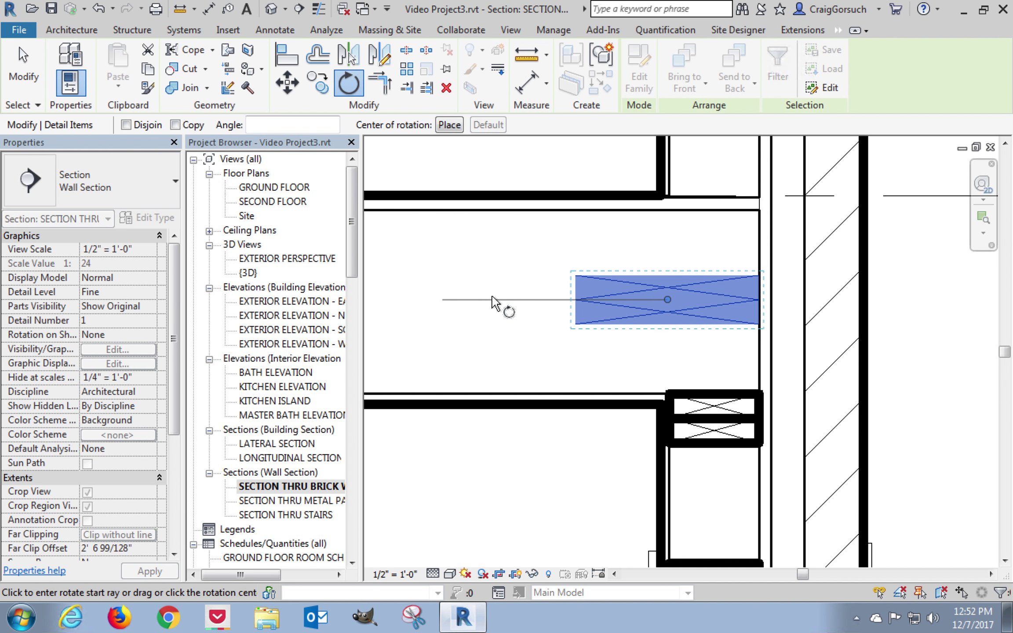
click(497, 300)
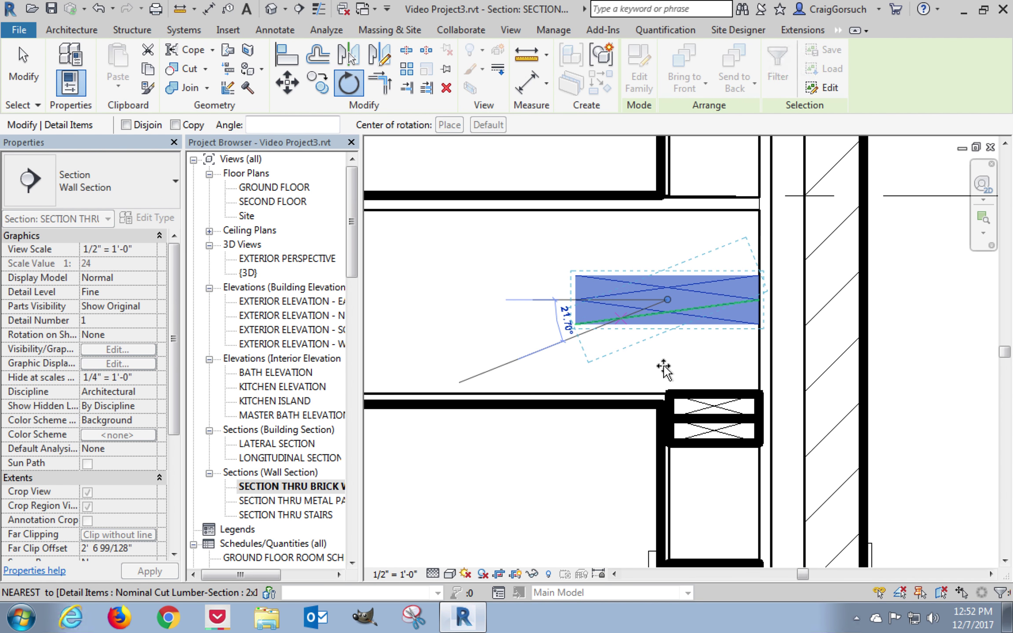
text(90)
key(Return)
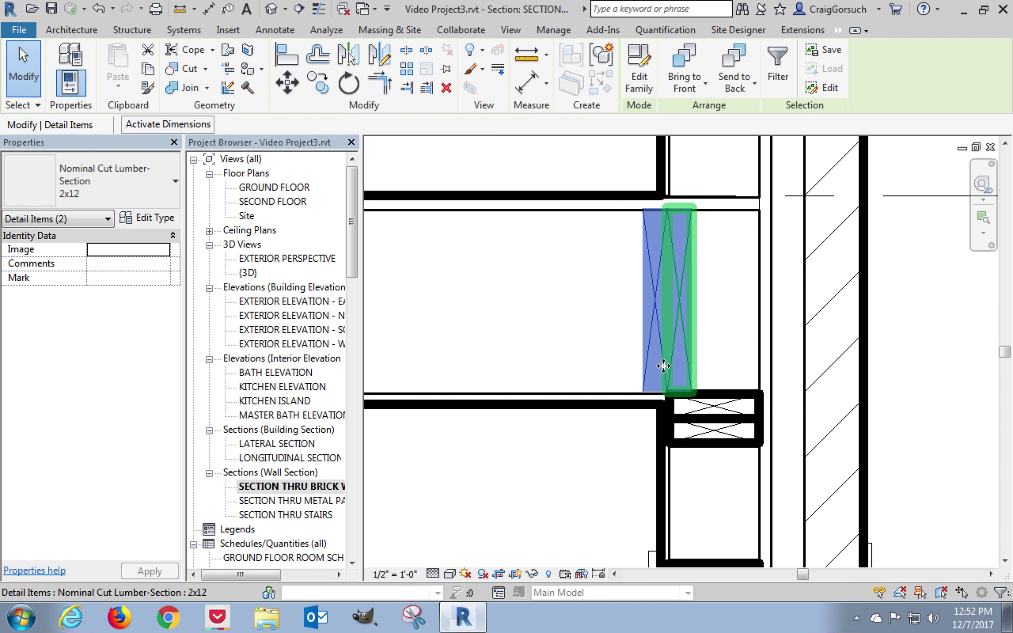
Step: Move the 2x12 unconstrained against the brick wall's inside face, resting on the joist
click(293, 82)
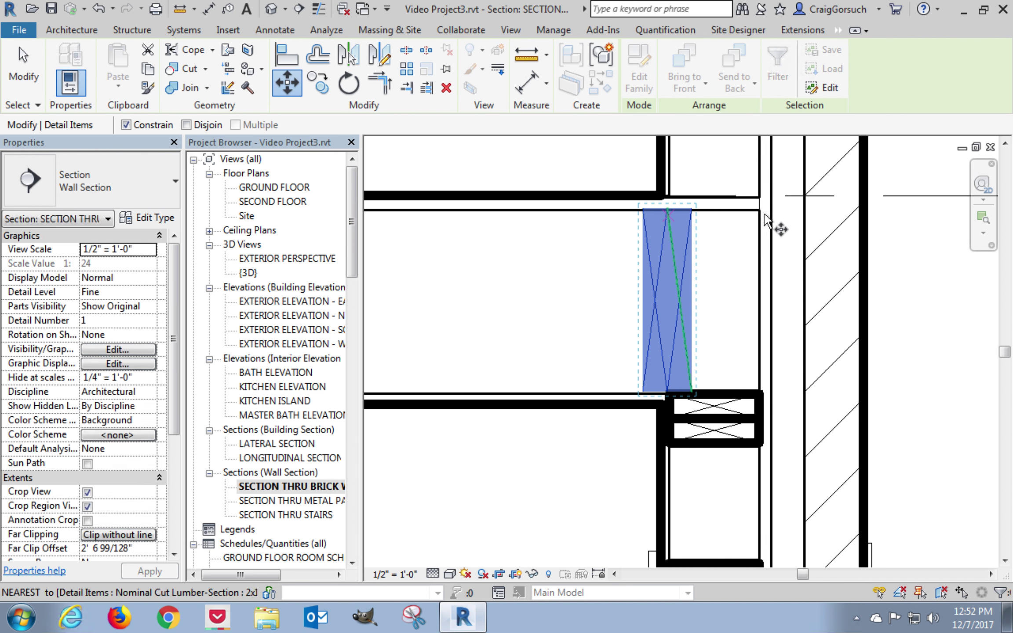
click(690, 207)
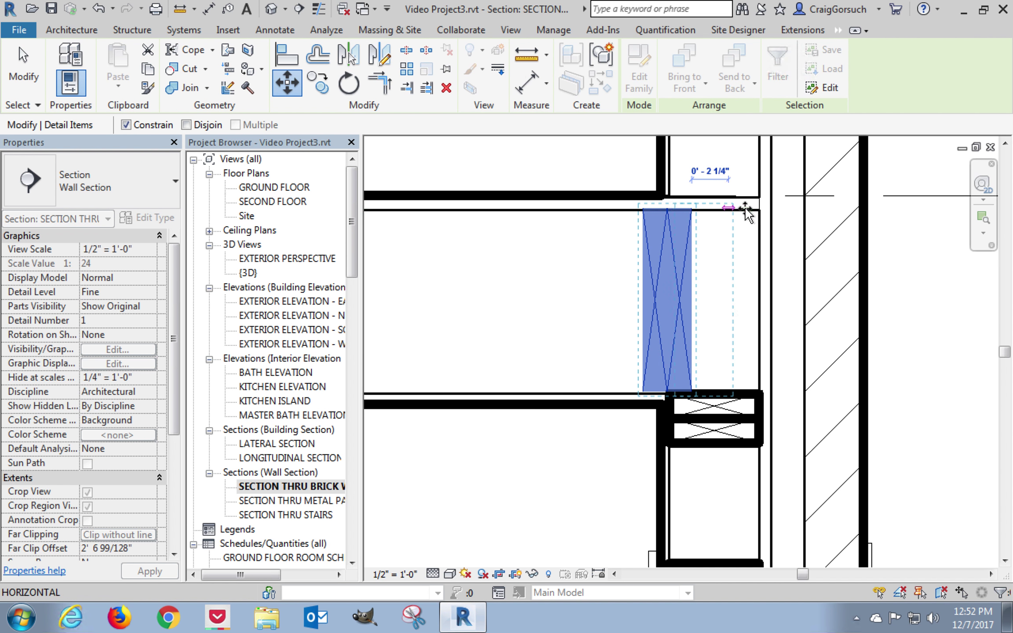
scroll(765, 216, down, 5)
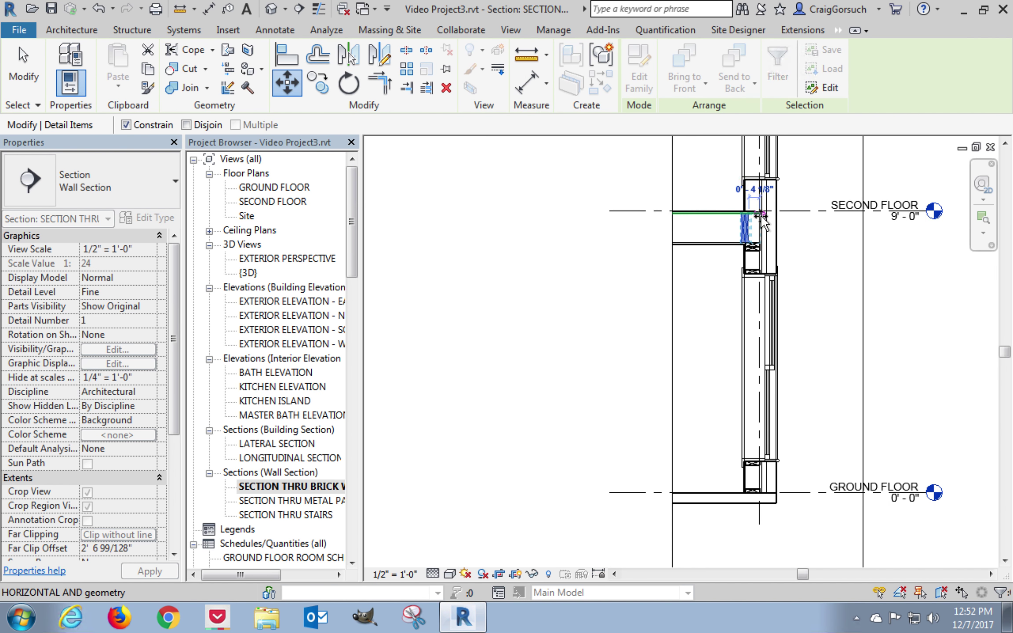
scroll(761, 218, up, 8)
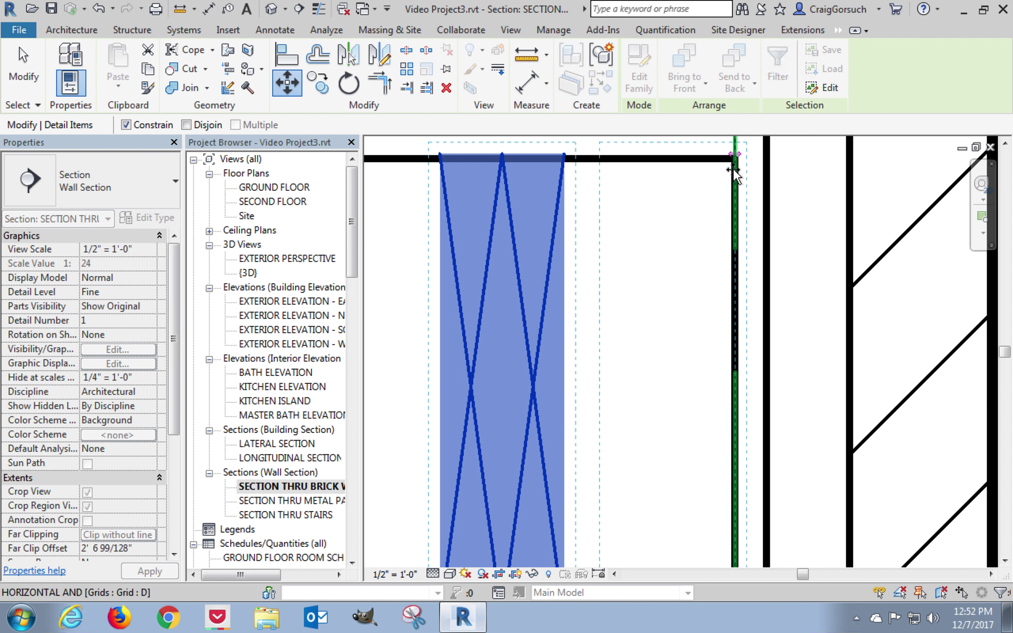
click(126, 125)
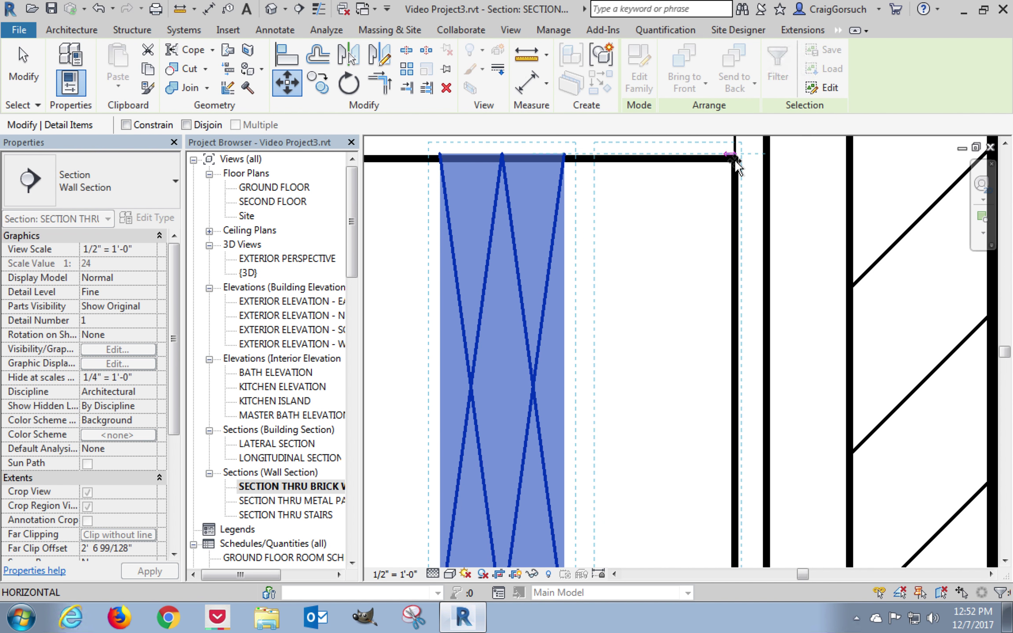
scroll(746, 176, up, 2)
middle_drag(746, 176, 835, 270)
scroll(784, 264, up, 1)
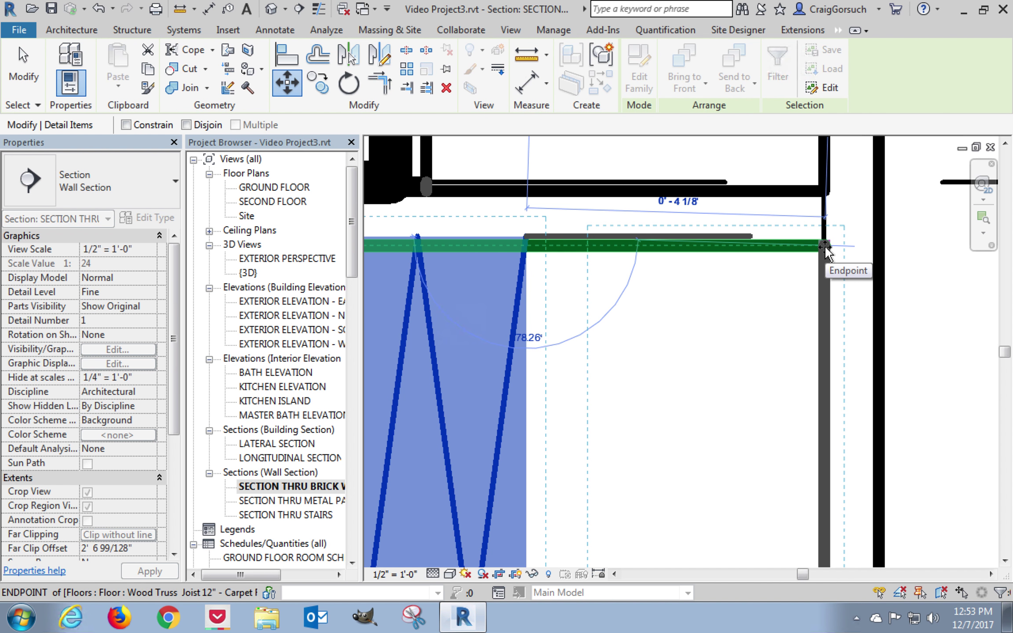
click(825, 247)
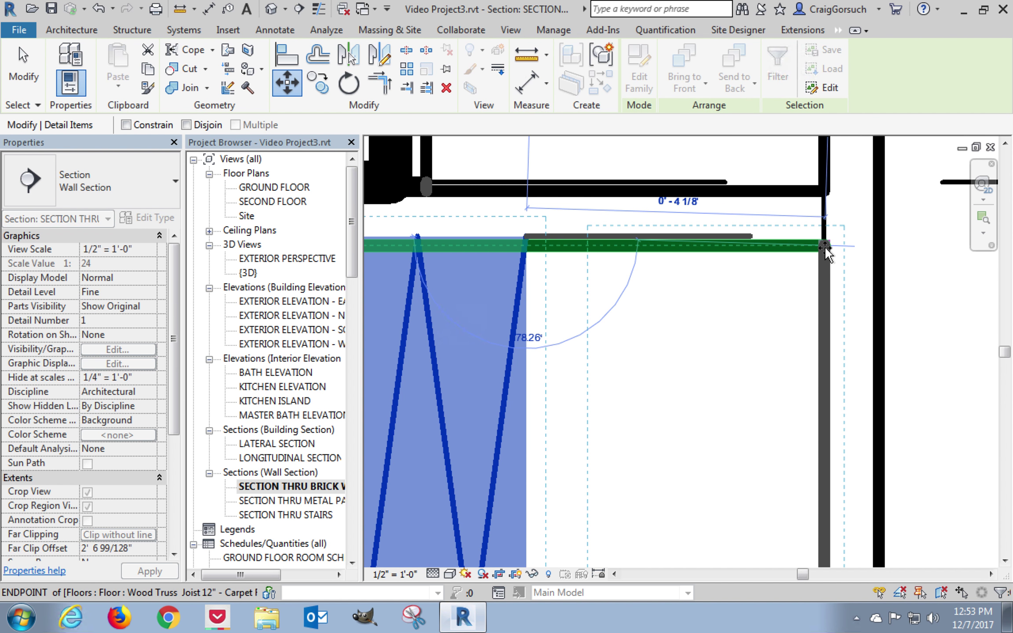
click(825, 246)
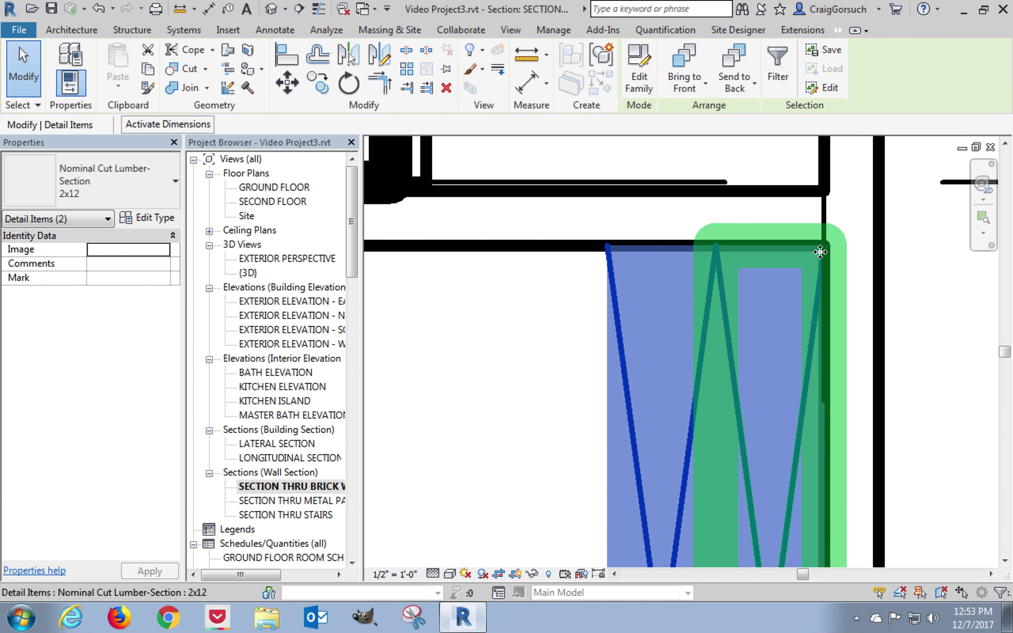
scroll(821, 252, down, 2)
scroll(821, 252, down, 3)
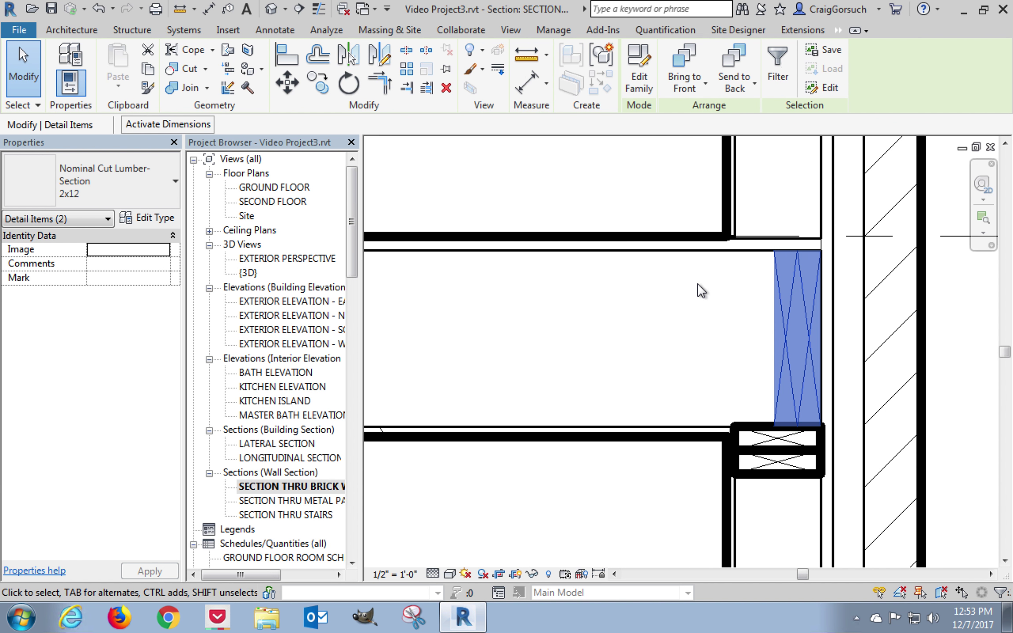
click(629, 182)
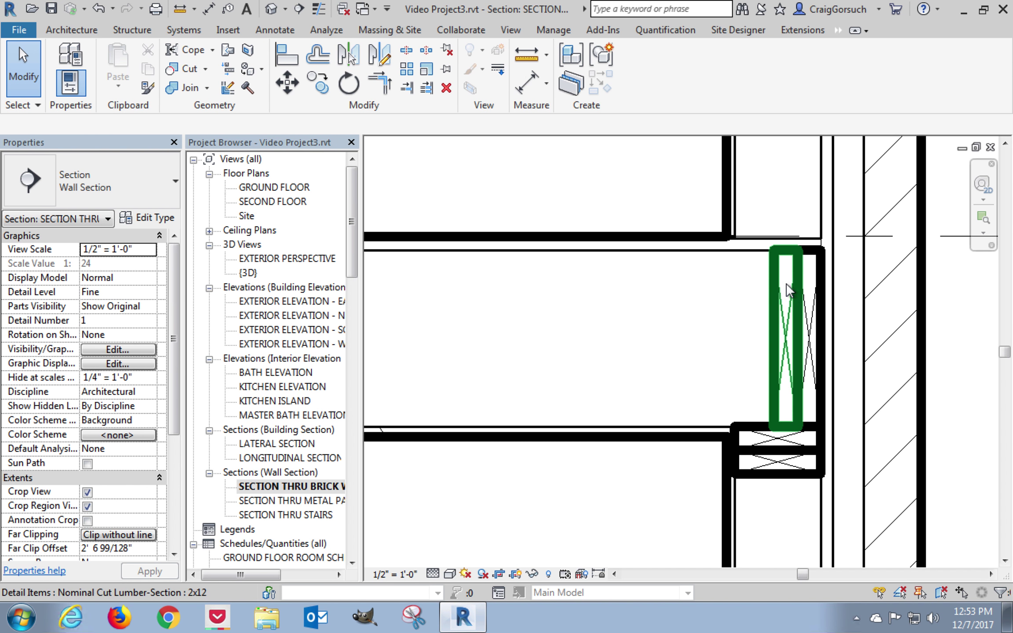
Step: Copy the 2x6 plate onto the second-floor deck line as the upper wall's bottom plate
middle_drag(753, 367, 574, 297)
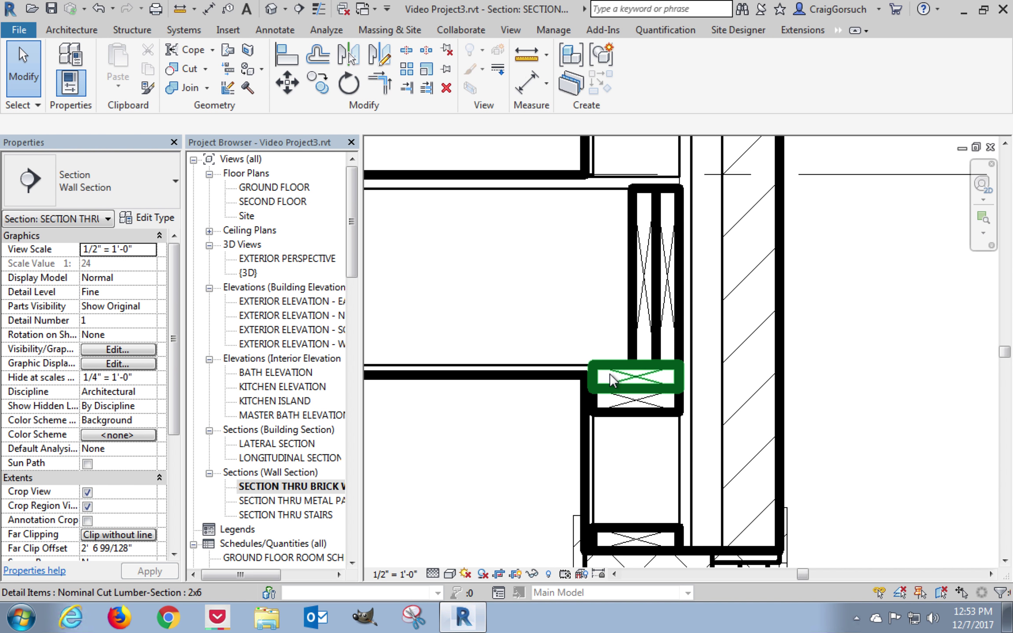
click(611, 409)
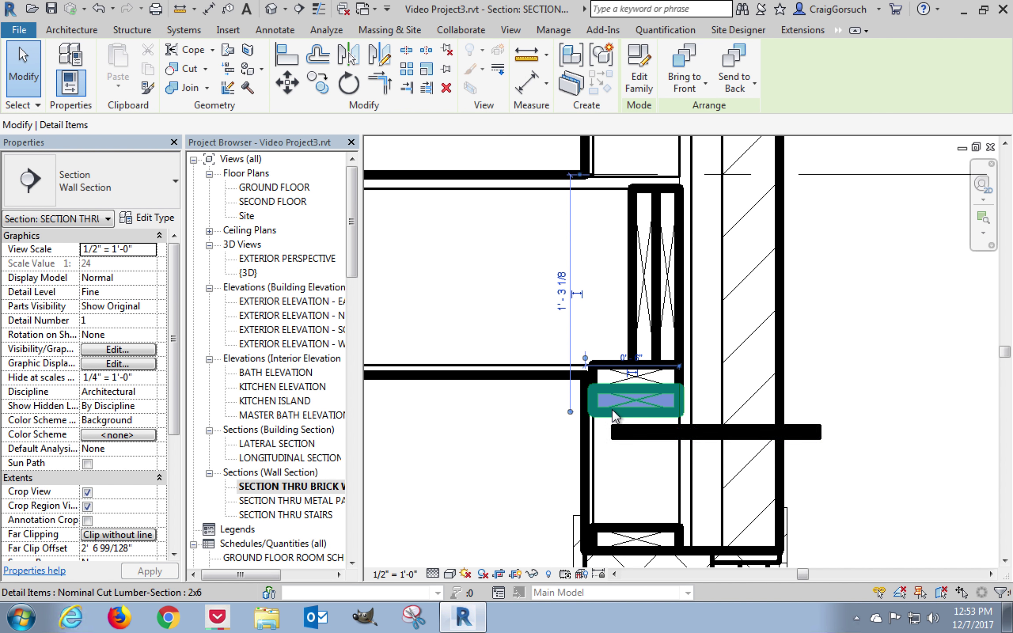
click(318, 86)
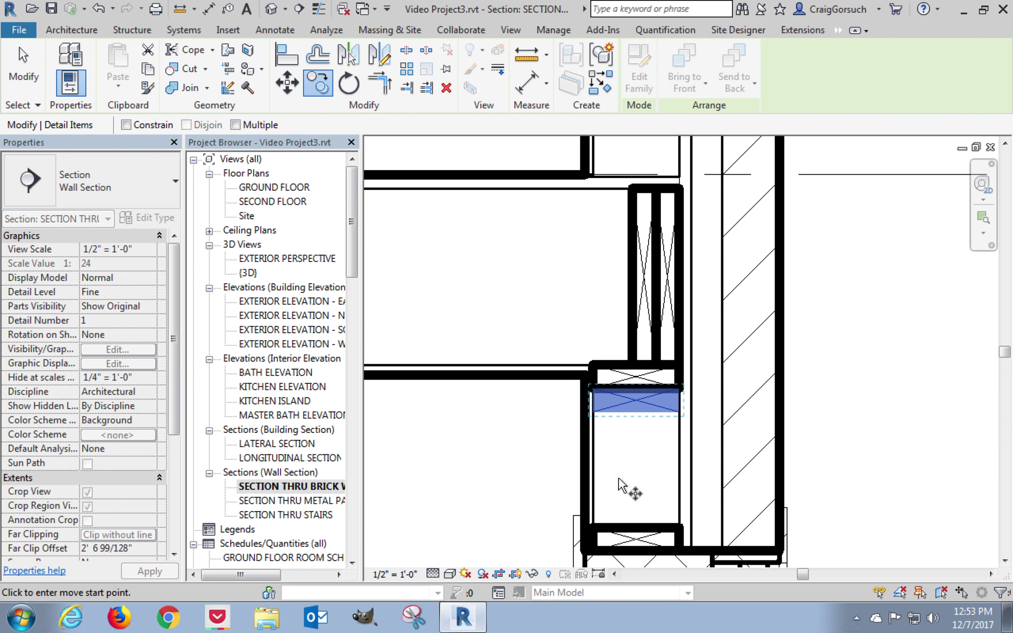
click(594, 412)
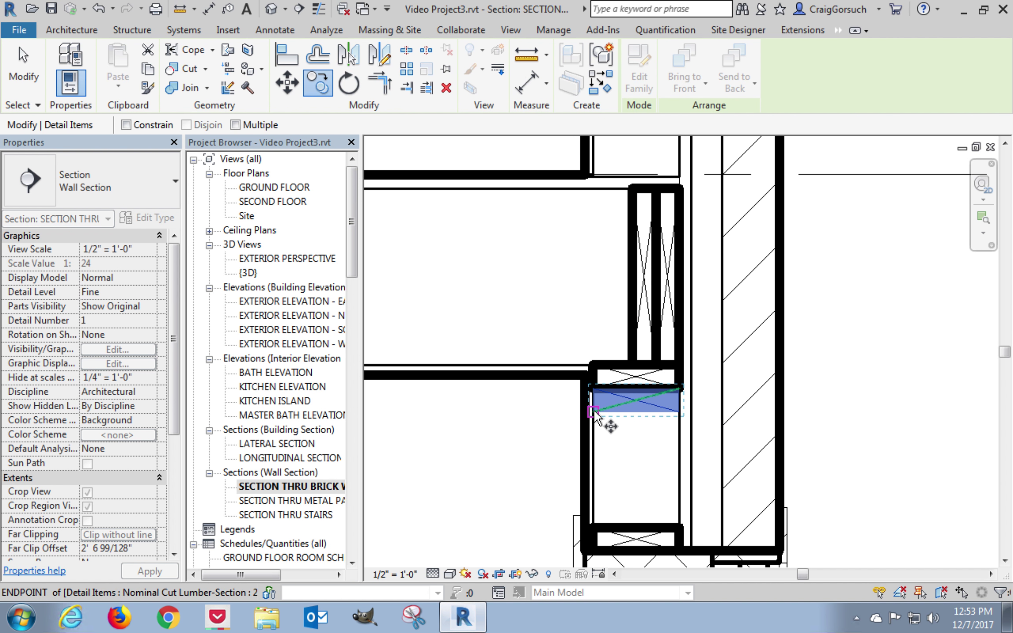
click(592, 178)
middle_drag(603, 190, 600, 487)
click(600, 486)
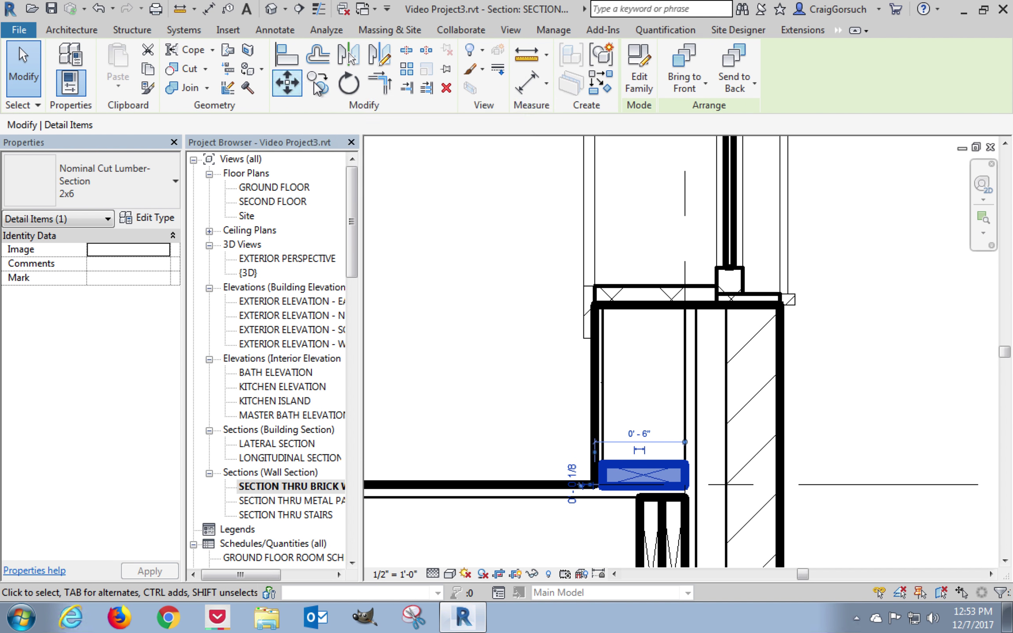
Step: Copy the 2x6 plate with CO to the top of the lower wall framing
key(c)
key(o)
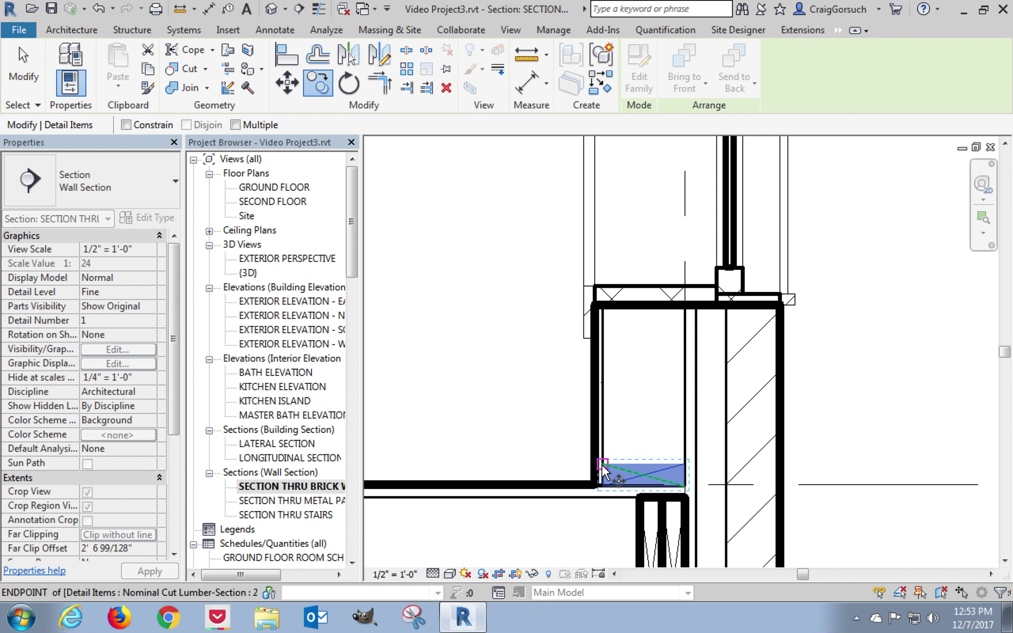
click(601, 464)
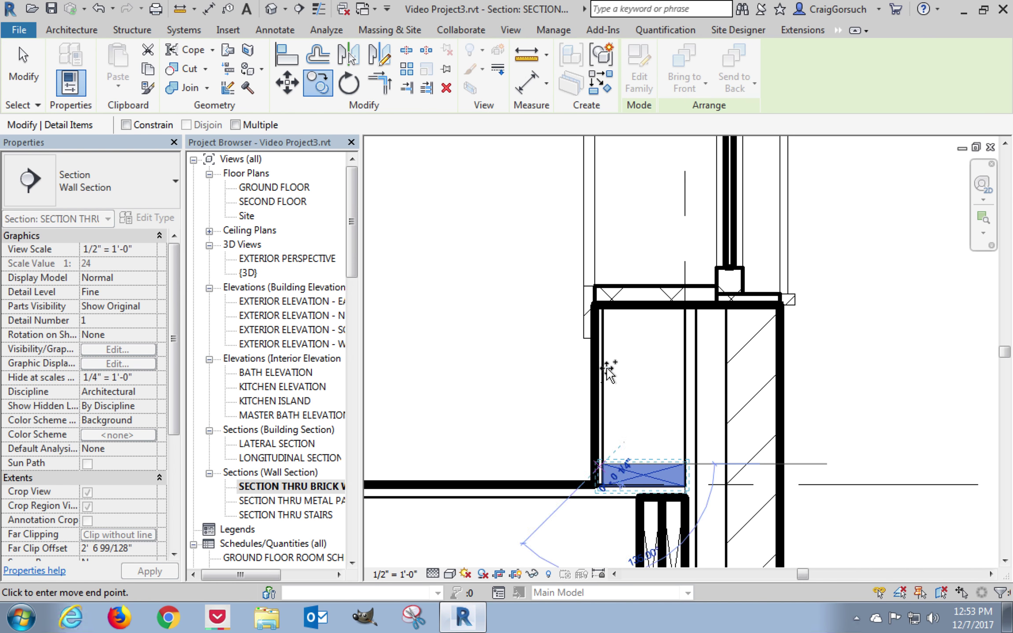
click(605, 303)
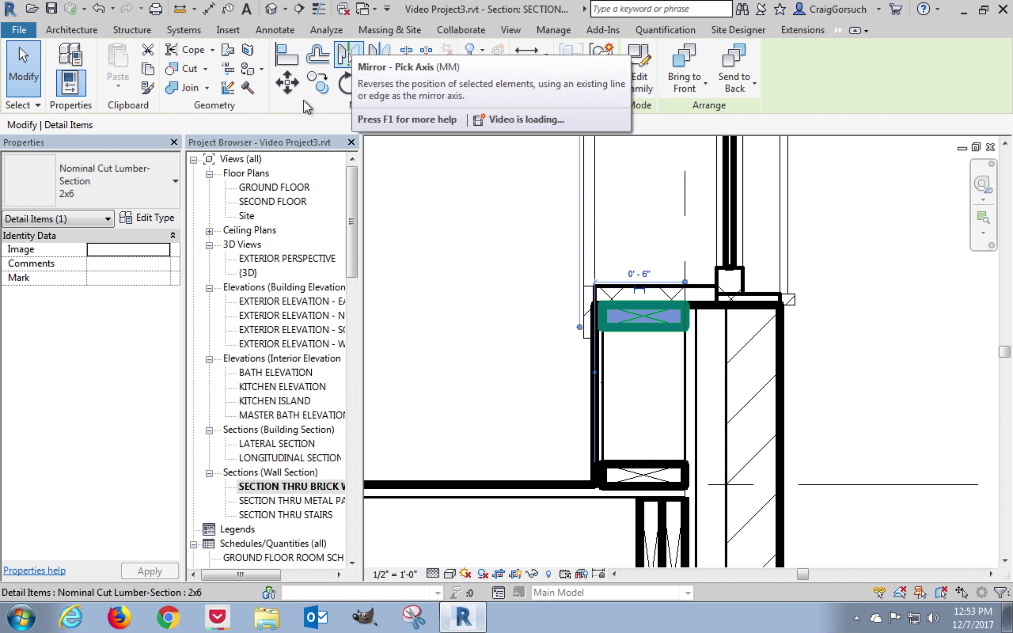
Step: Copy the 2x6 plate again to the wall intersection higher up
click(317, 88)
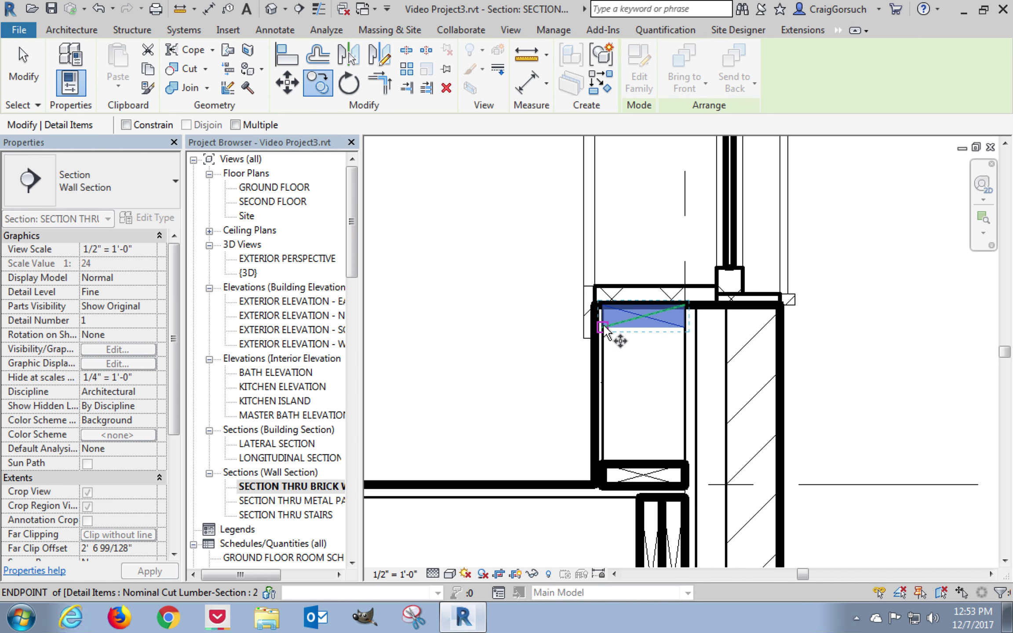
click(603, 329)
scroll(599, 482, down, 5)
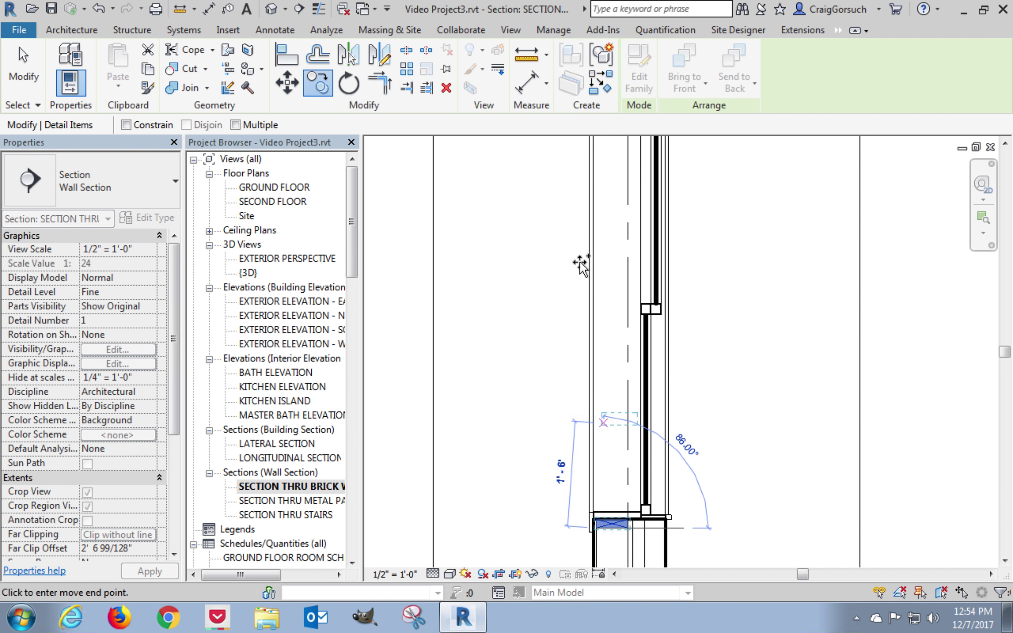
scroll(592, 550, down, 3)
scroll(600, 323, up, 3)
scroll(605, 422, up, 5)
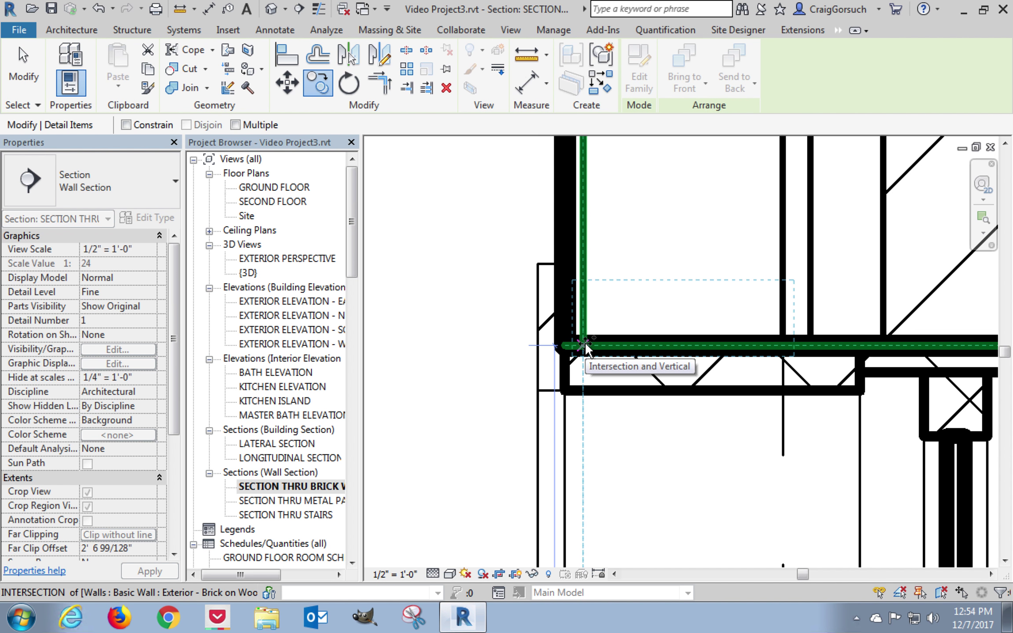
click(584, 343)
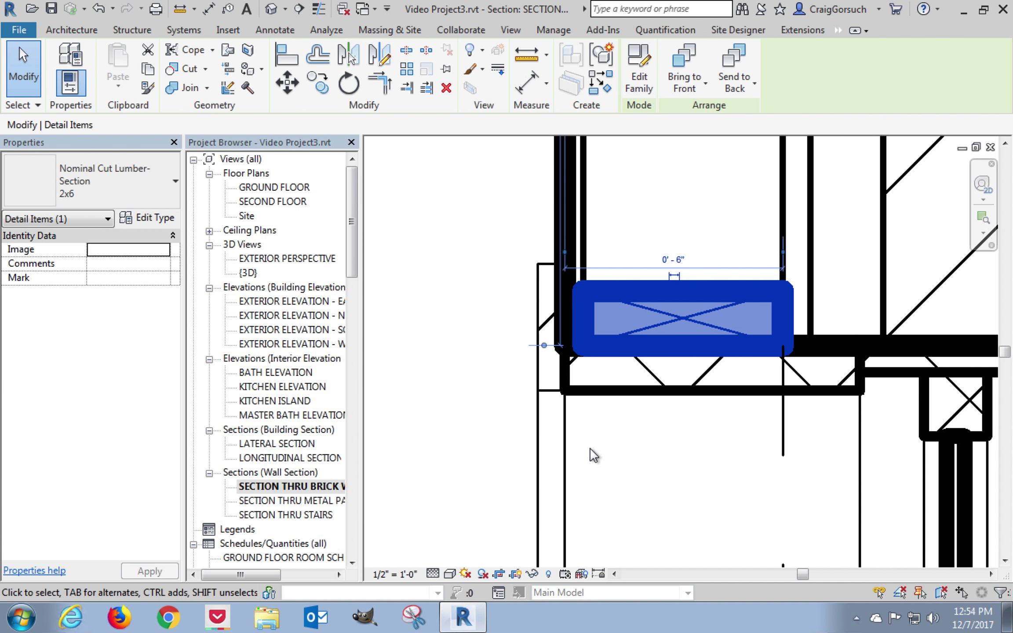
scroll(590, 448, down, 3)
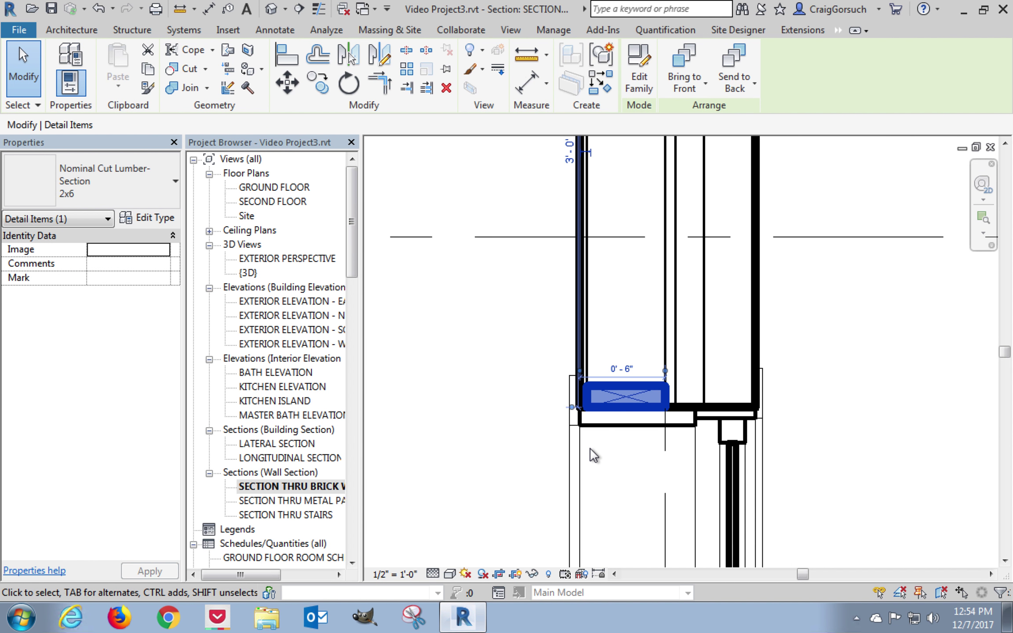
click(318, 84)
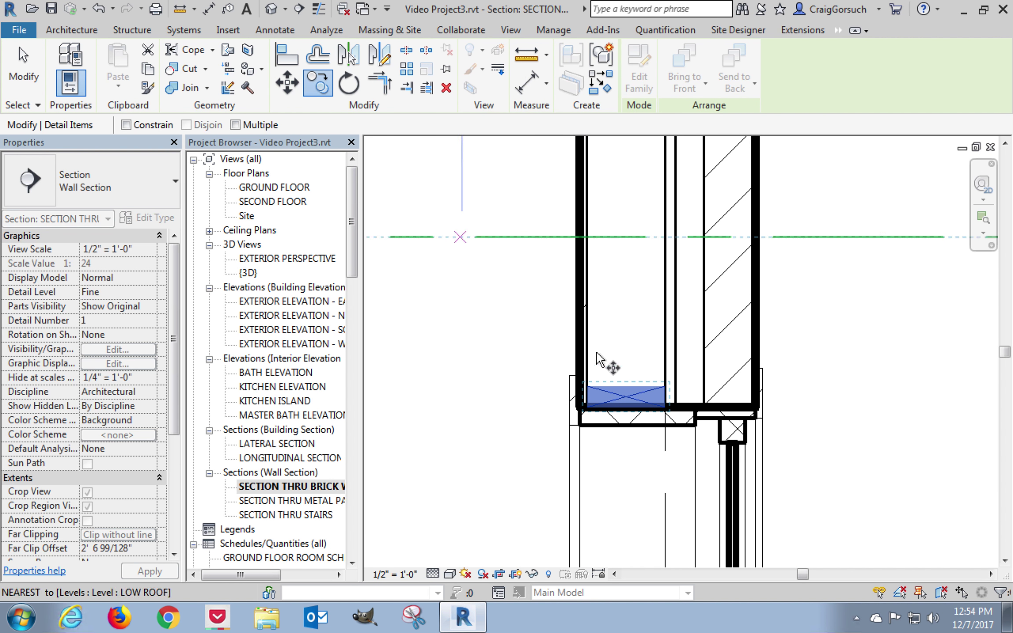
Step: Place a 2x6 plate copy at the top of the upper wall beneath the roof line
click(588, 386)
middle_drag(587, 321, 588, 567)
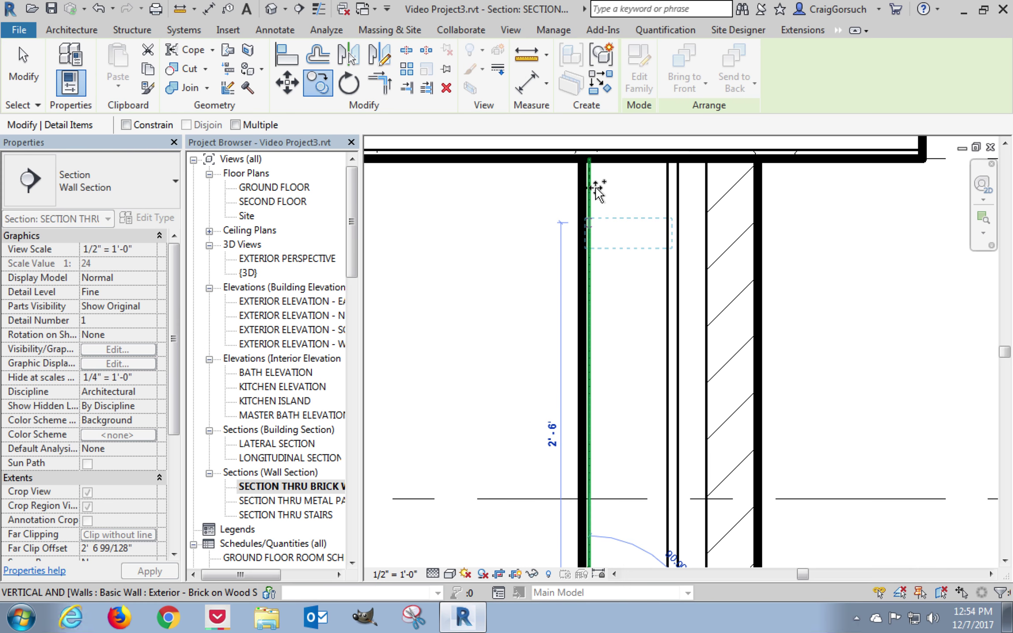
scroll(600, 260, up, 3)
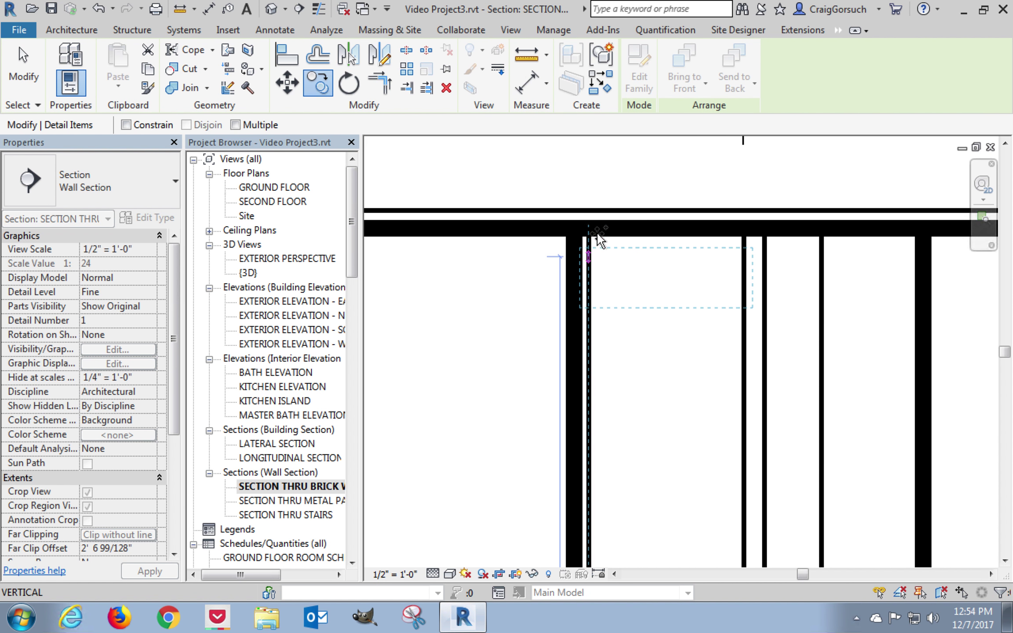
click(589, 211)
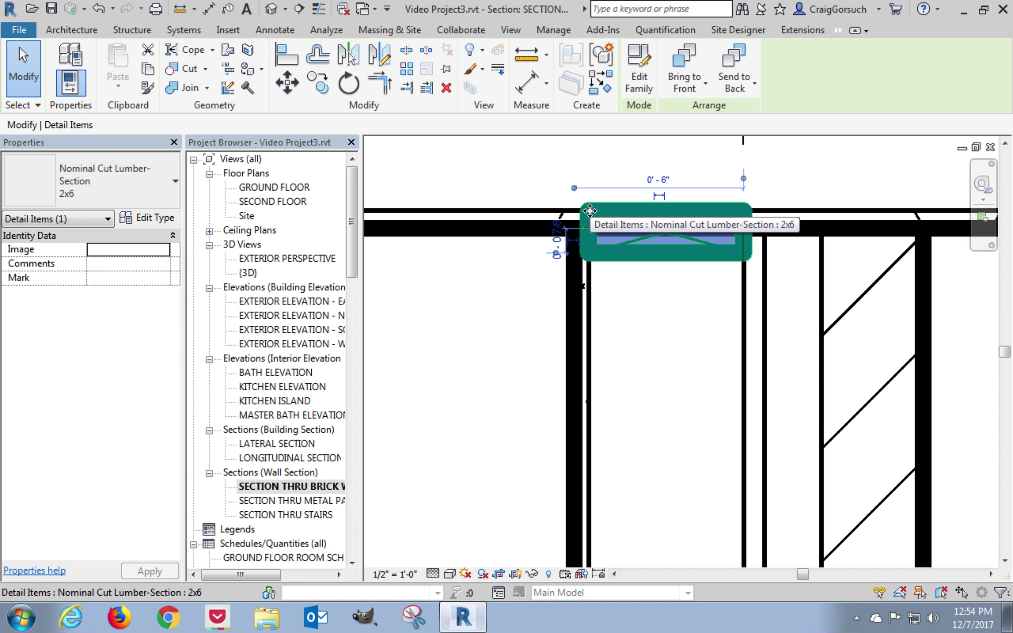
Step: Copy the 2x6 from its top midpoint to directly below, forming a double top plate
click(290, 81)
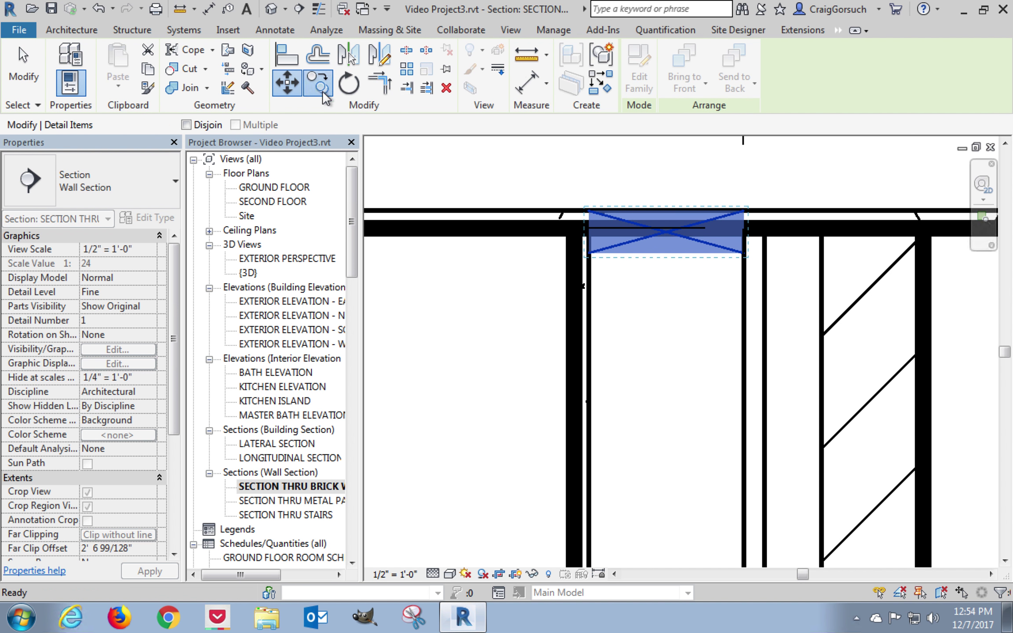
click(323, 91)
click(666, 210)
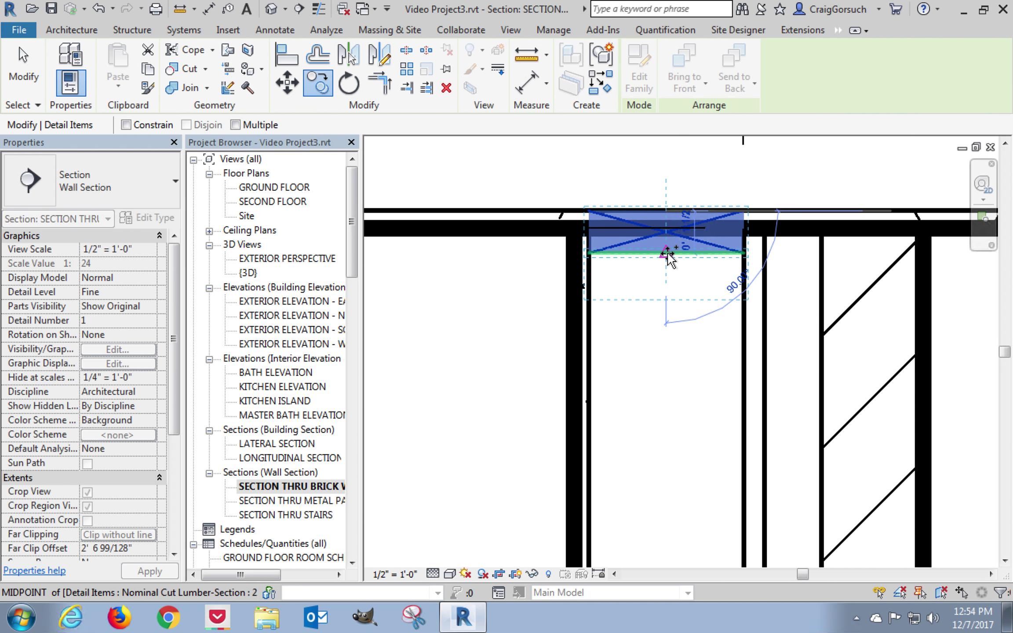
click(666, 254)
scroll(658, 423, up, 5)
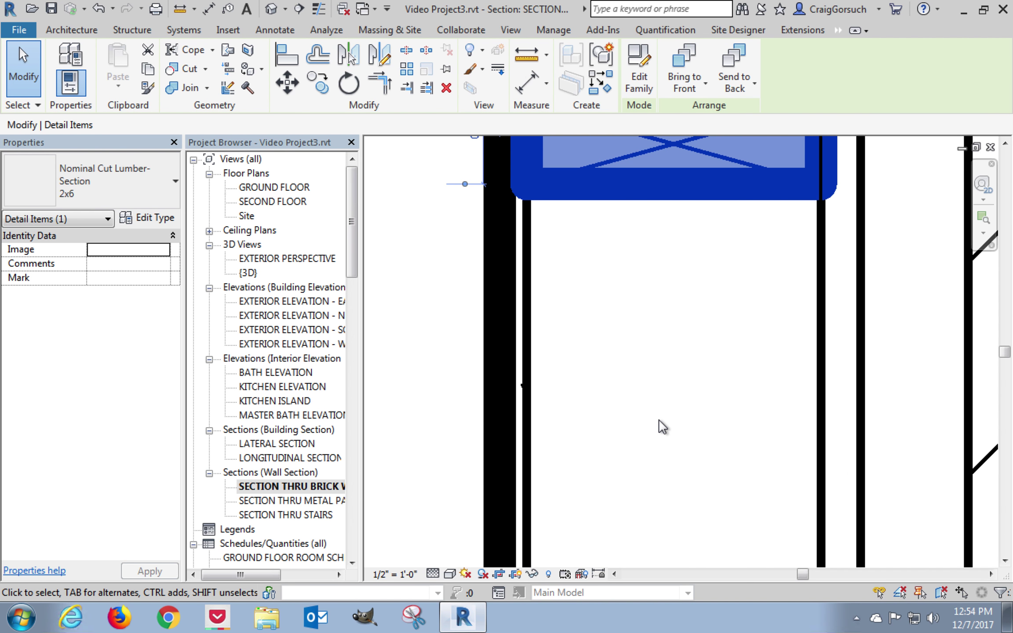
scroll(662, 424, down, 5)
click(547, 404)
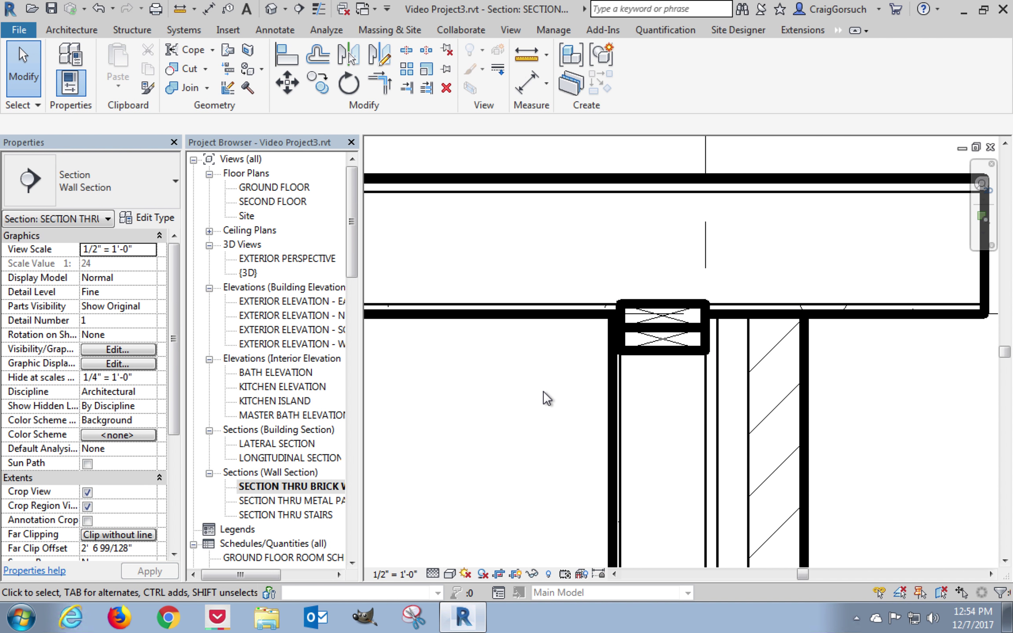
drag(546, 392, 736, 282)
Step: Copy the lower 2x6 of the top plate up above the wall top
click(578, 364)
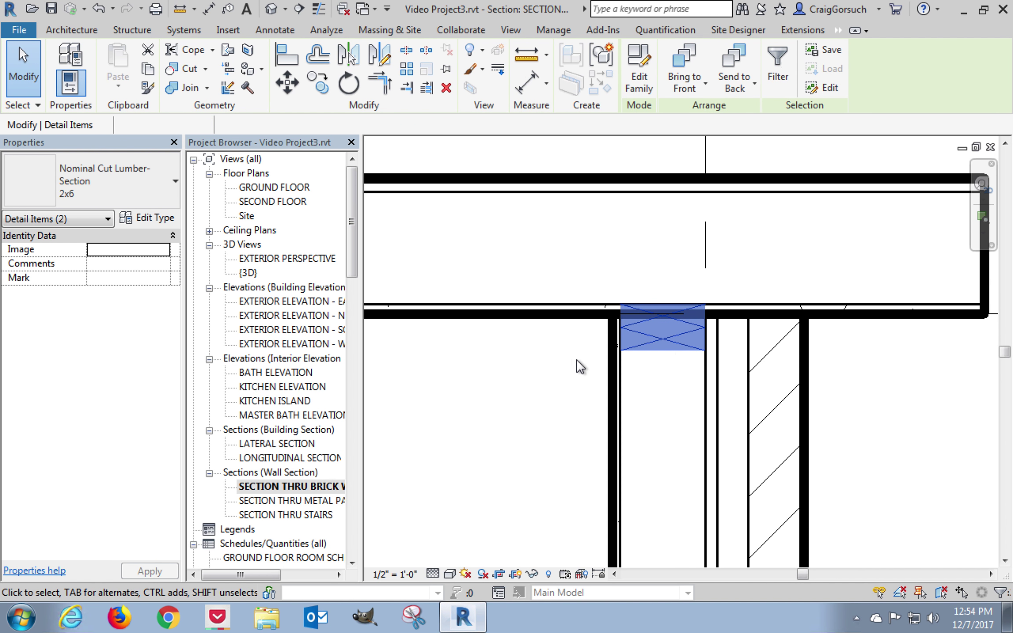
click(671, 342)
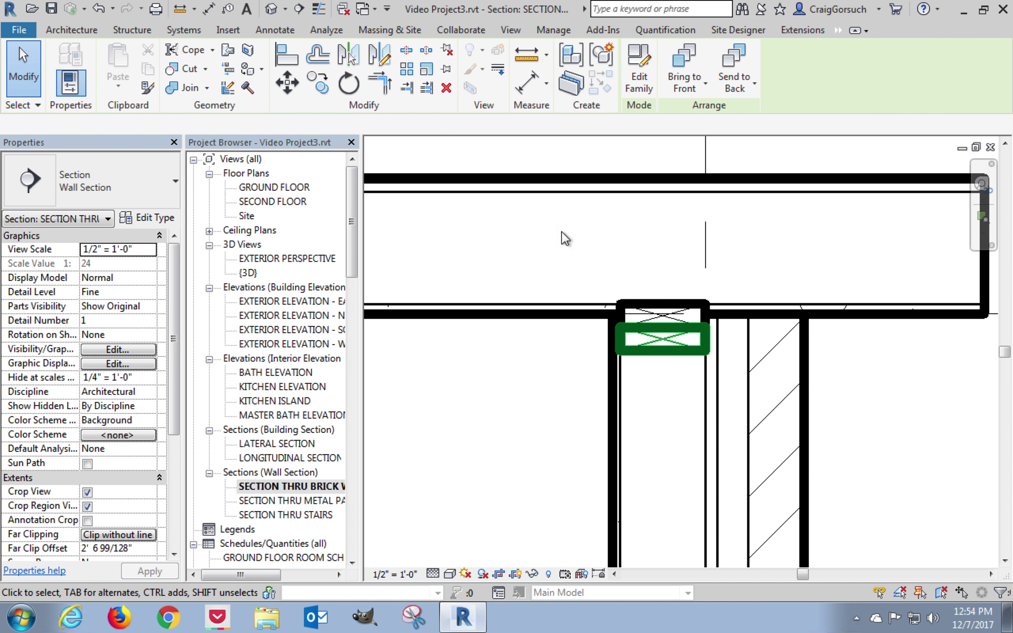
click(318, 83)
click(567, 408)
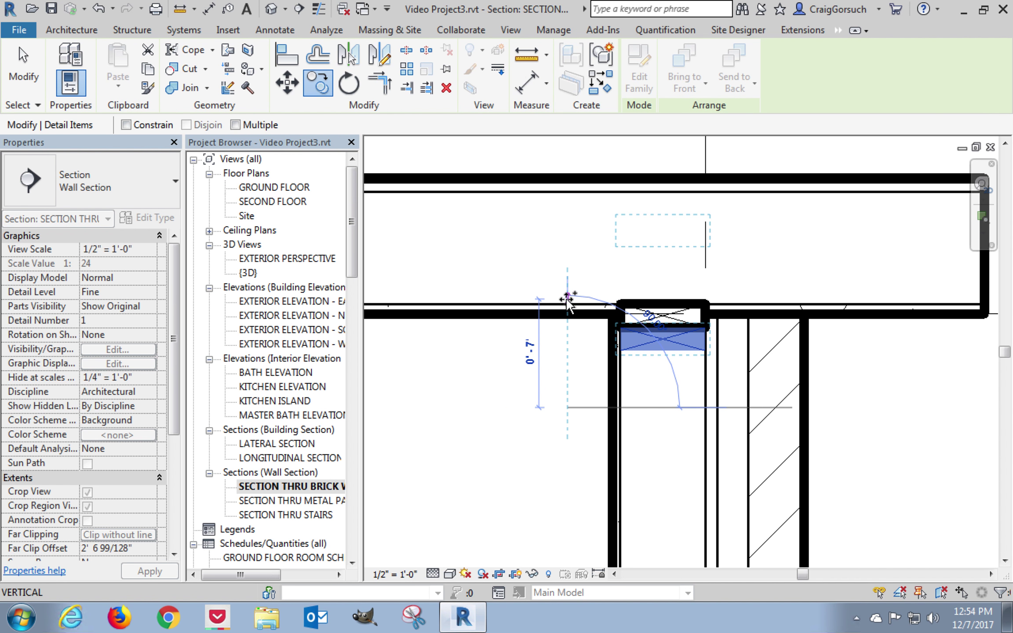
click(563, 303)
Step: Rotate the copied lumber 90° and change its type to 2x8
key(r)
key(o)
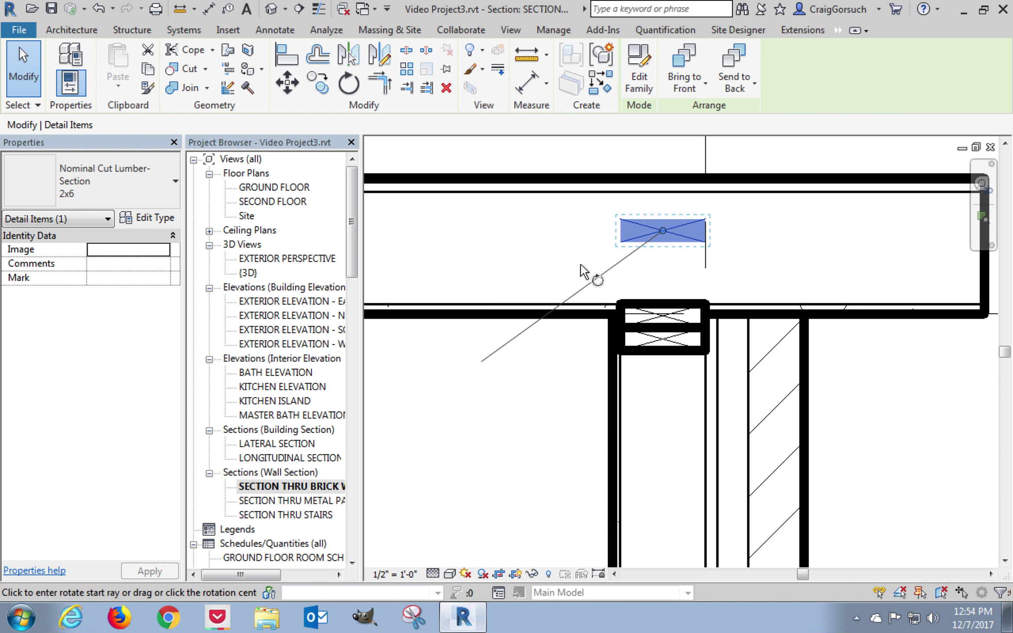
click(572, 253)
text(90)
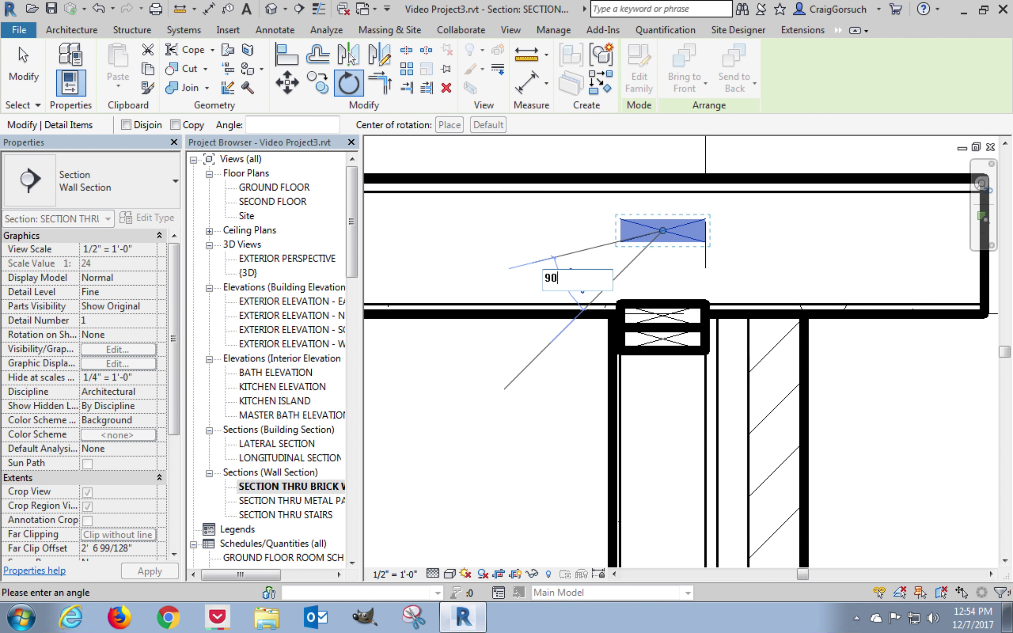
key(Return)
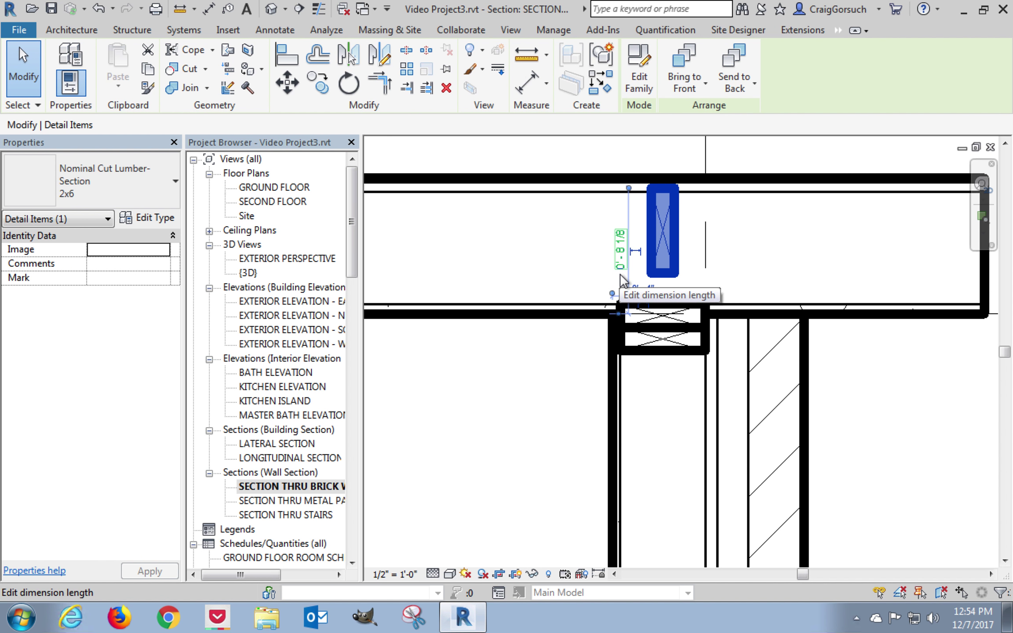
click(123, 186)
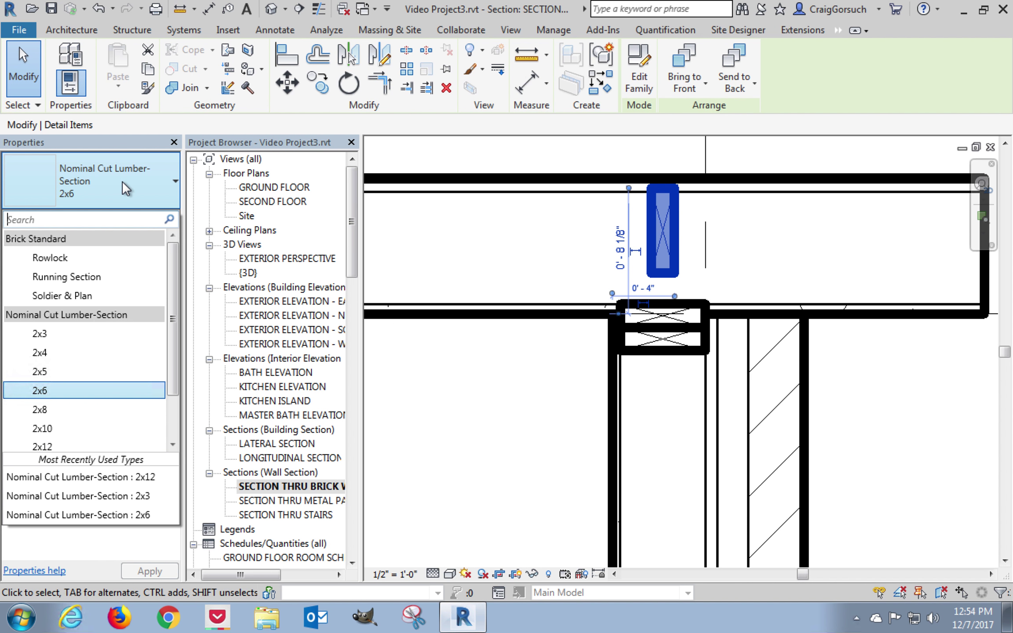
click(62, 410)
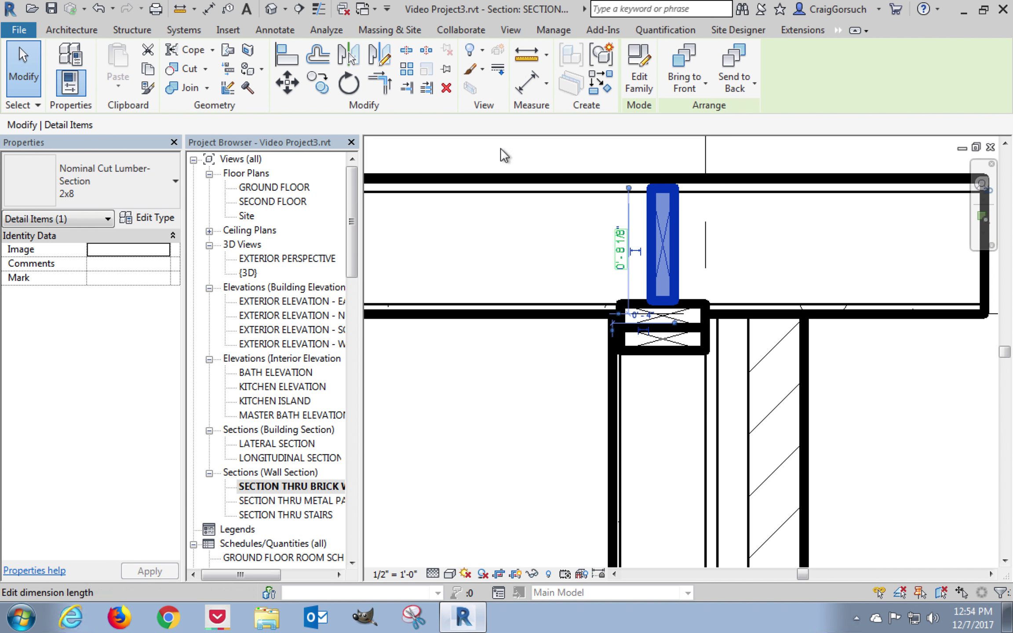
Step: With thin lines on, move the 2x8 from its bottom corner onto the double top plate
click(287, 82)
scroll(698, 317, up, 2)
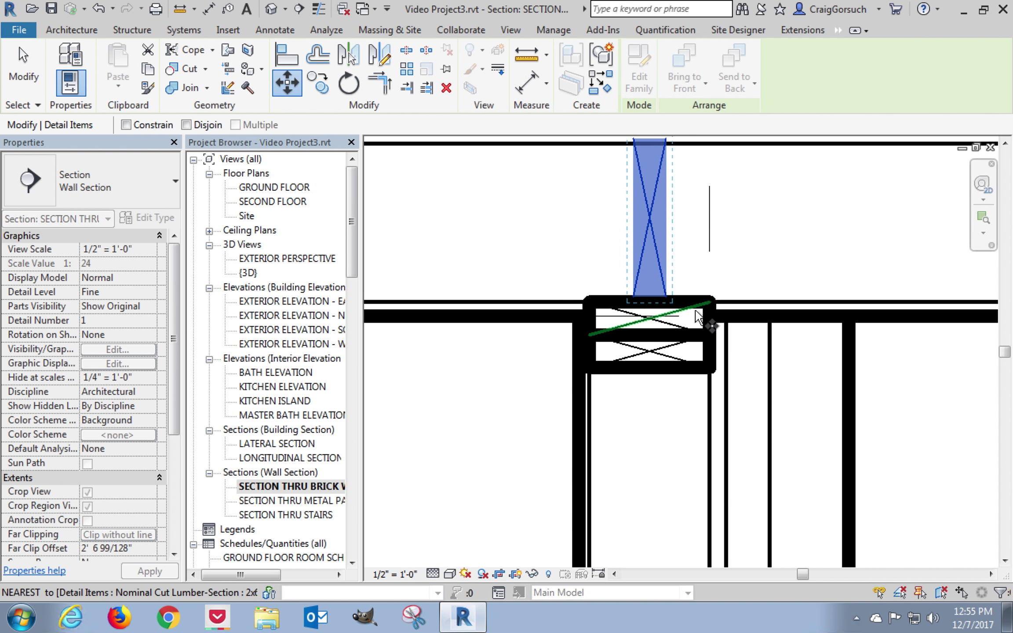
scroll(696, 316, up, 3)
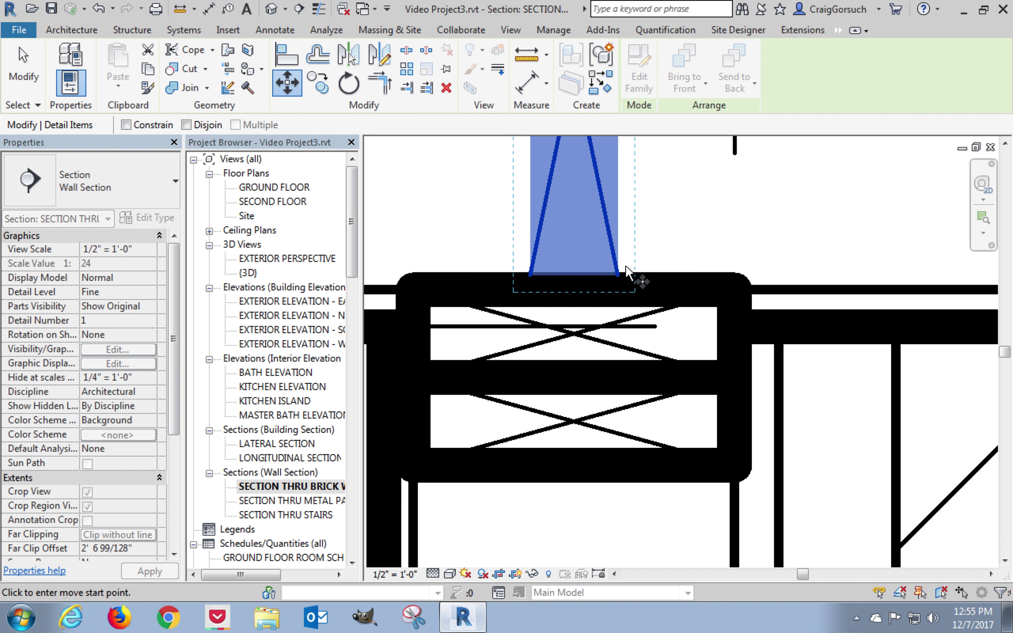
click(319, 10)
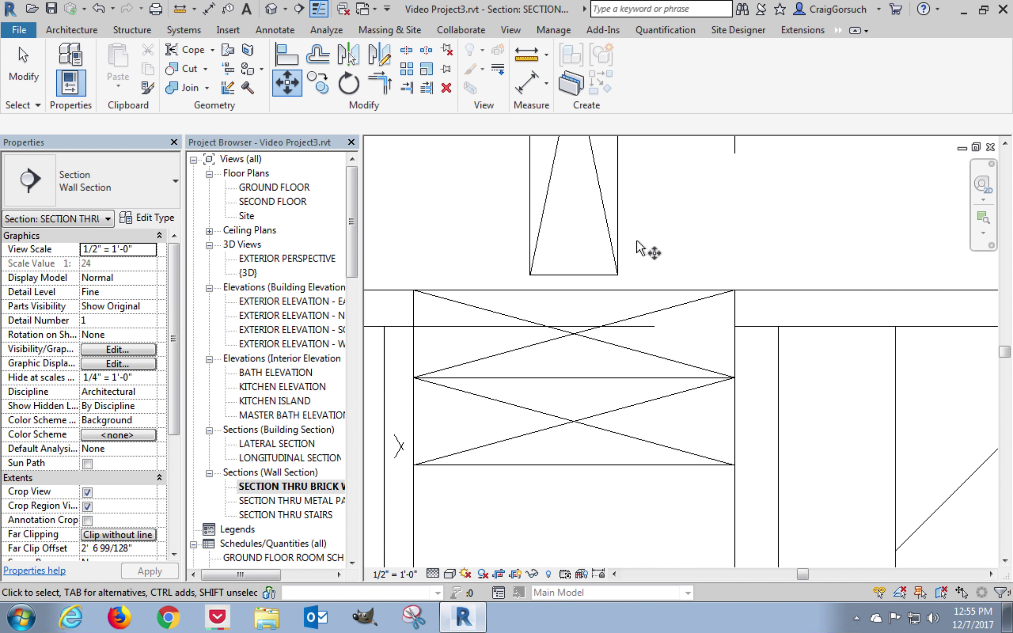
click(620, 254)
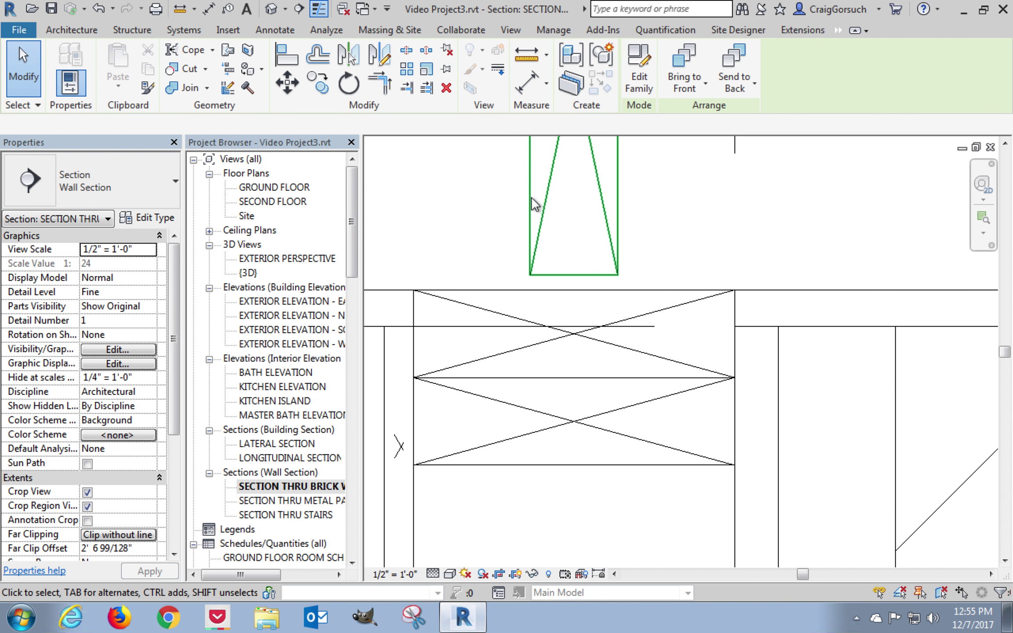
key(m)
key(v)
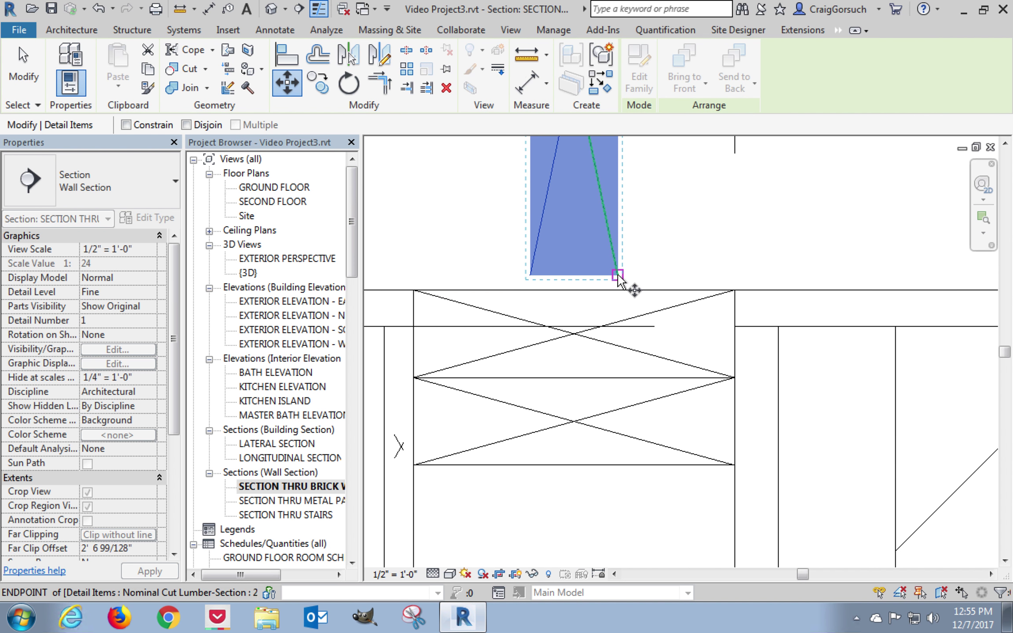
click(618, 276)
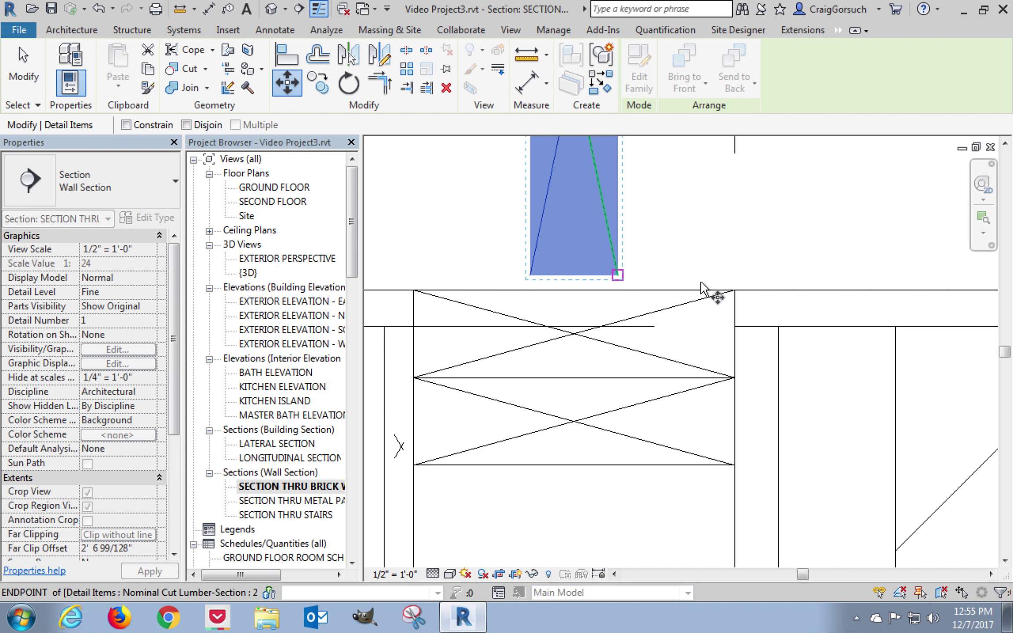
click(733, 290)
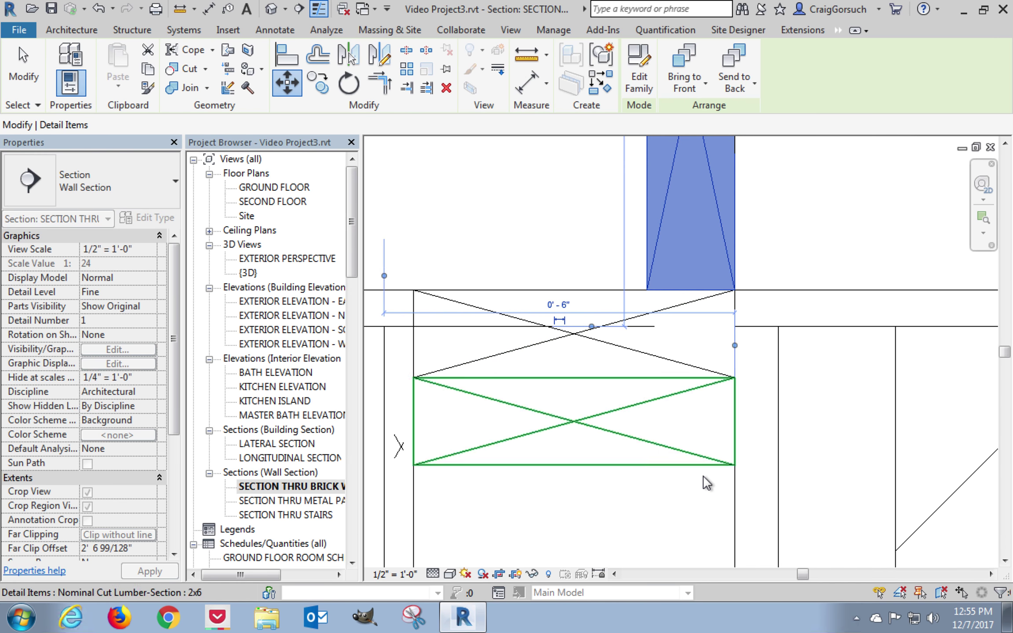
scroll(701, 439, down, 3)
scroll(697, 412, down, 2)
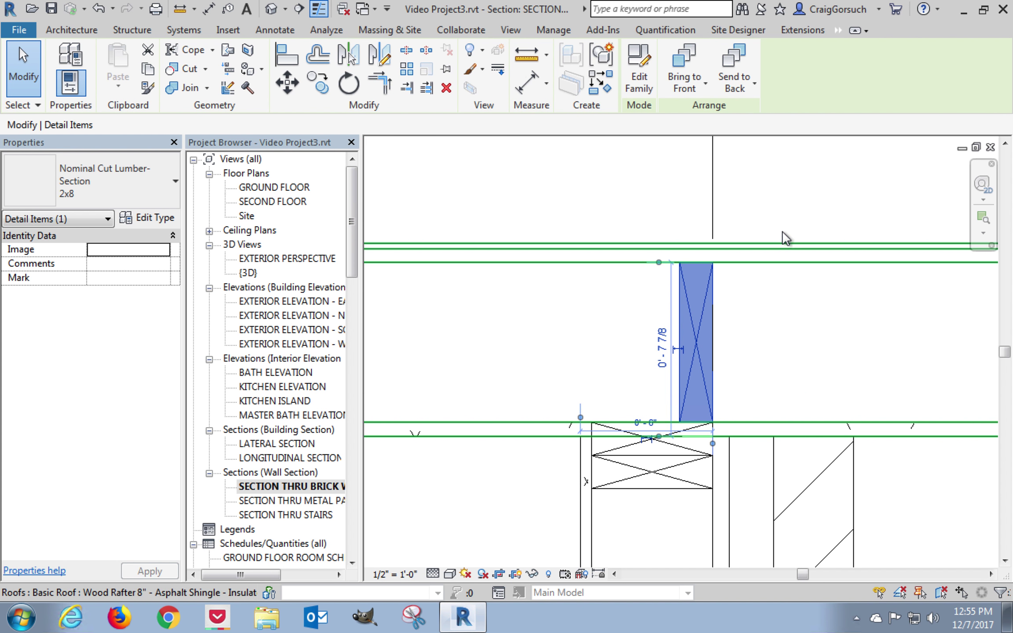
click(780, 215)
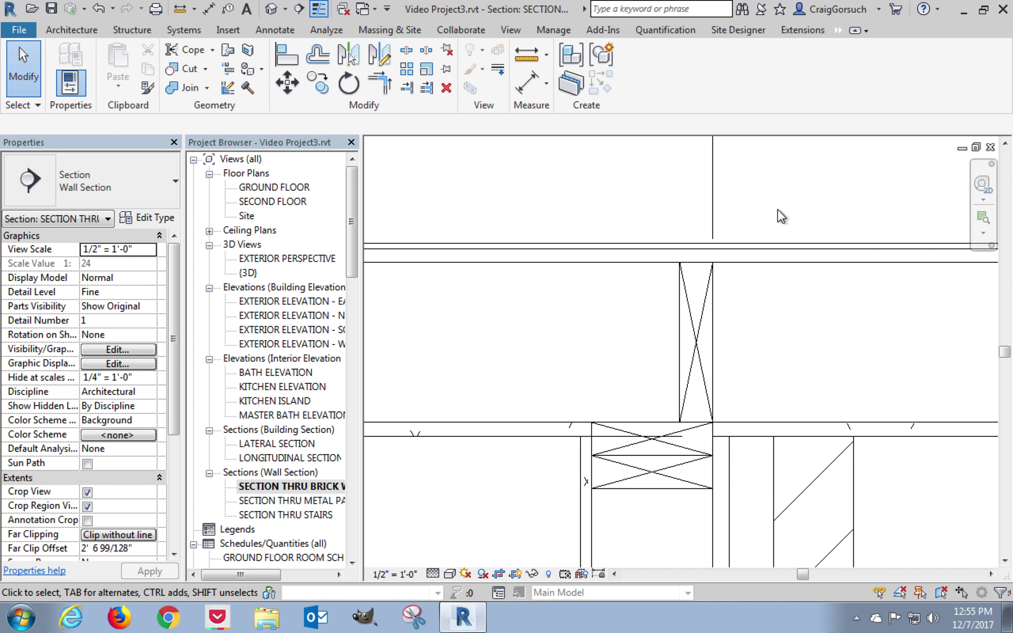
click(776, 242)
click(162, 222)
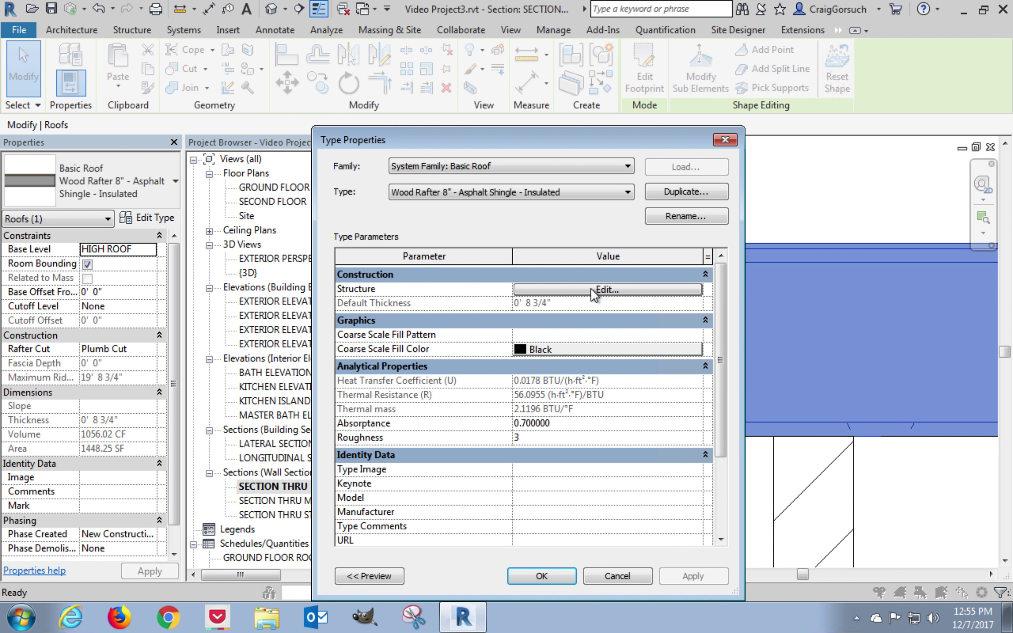
click(591, 289)
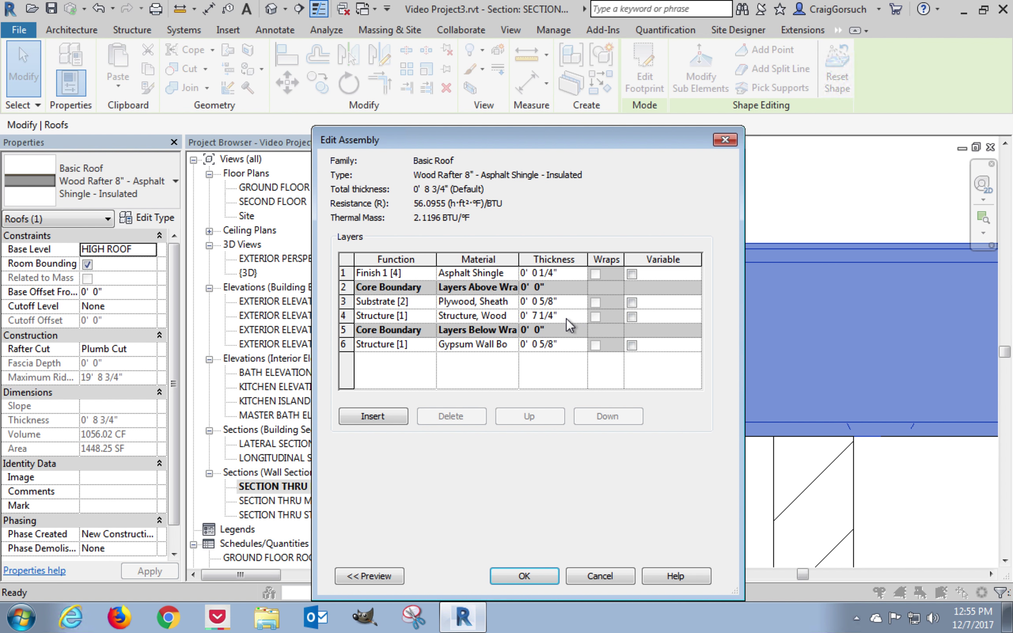
click(565, 316)
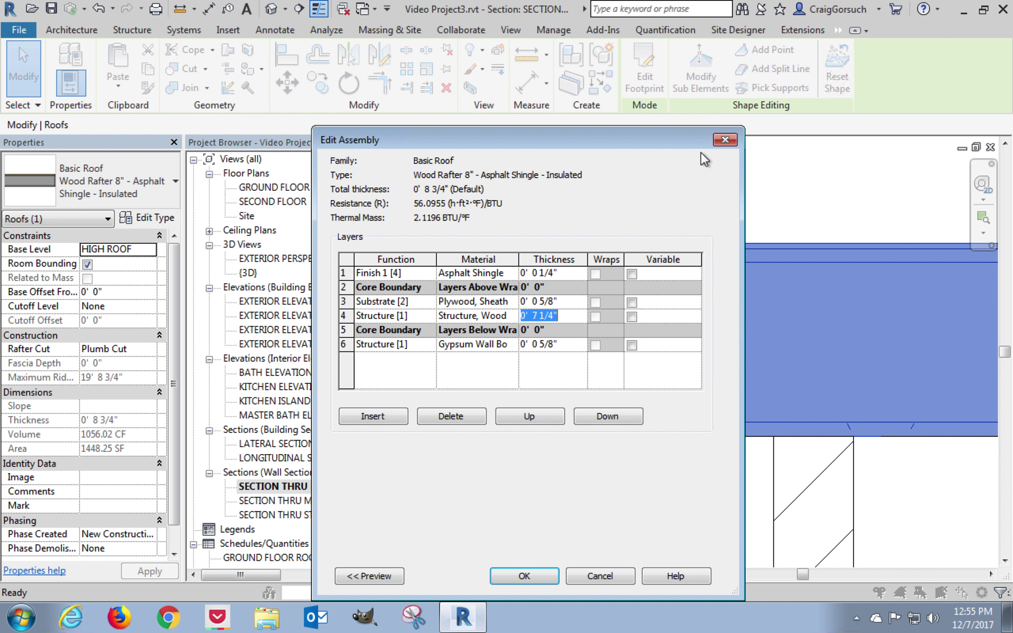
click(725, 140)
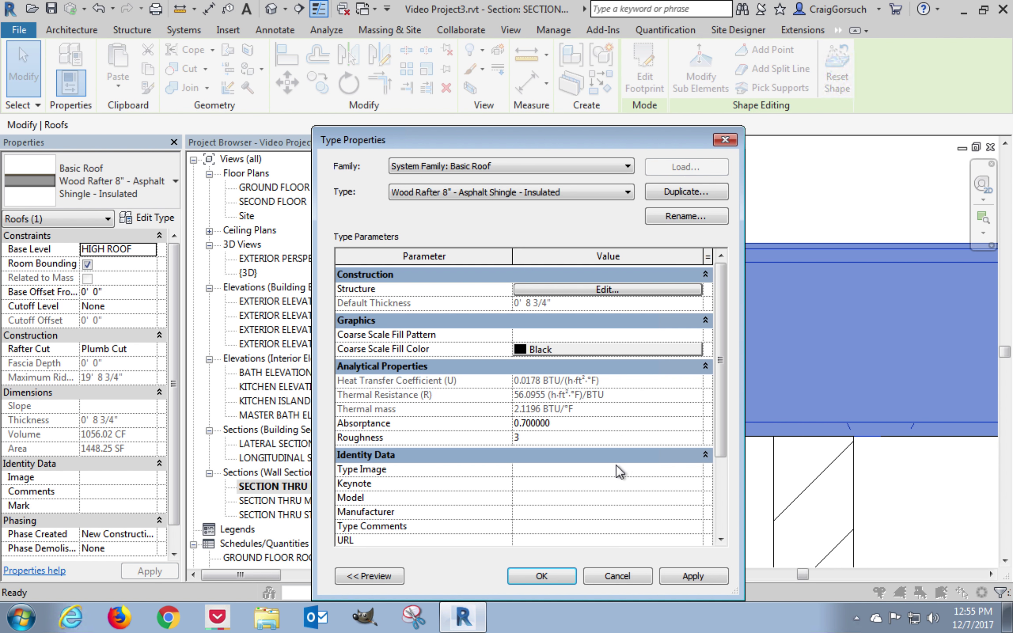
click(559, 572)
click(509, 510)
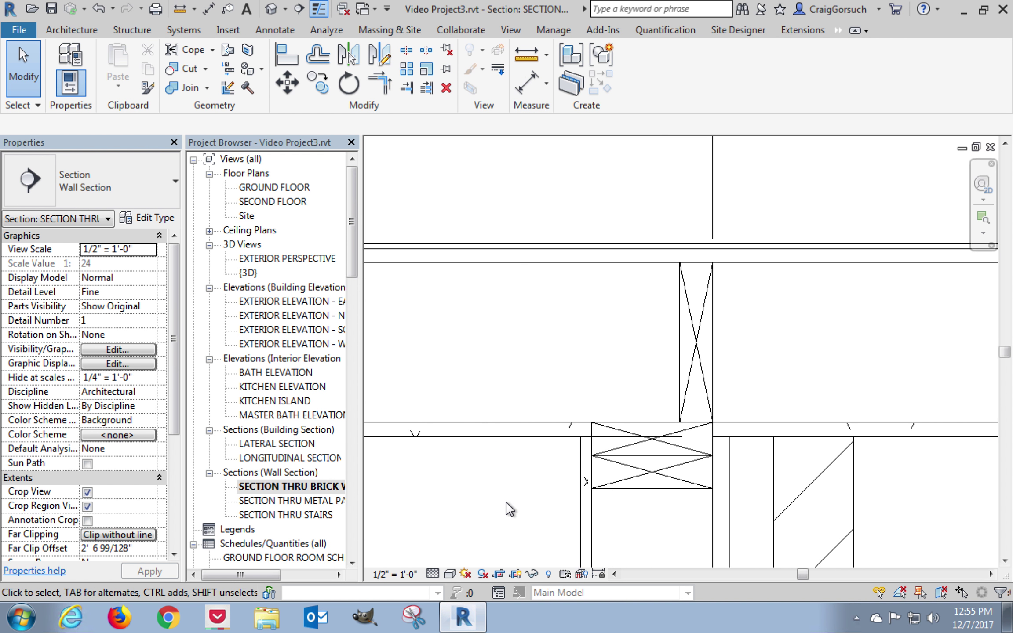
scroll(508, 510, down, 3)
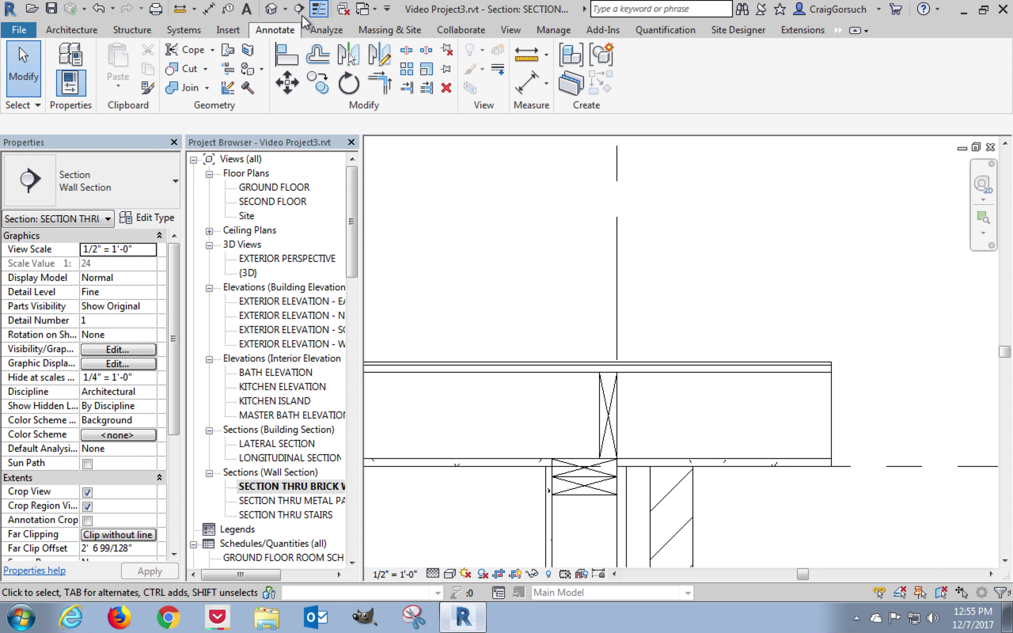
Step: Restore full line weights and copy the upright 2x8 to the roof's right end
click(318, 9)
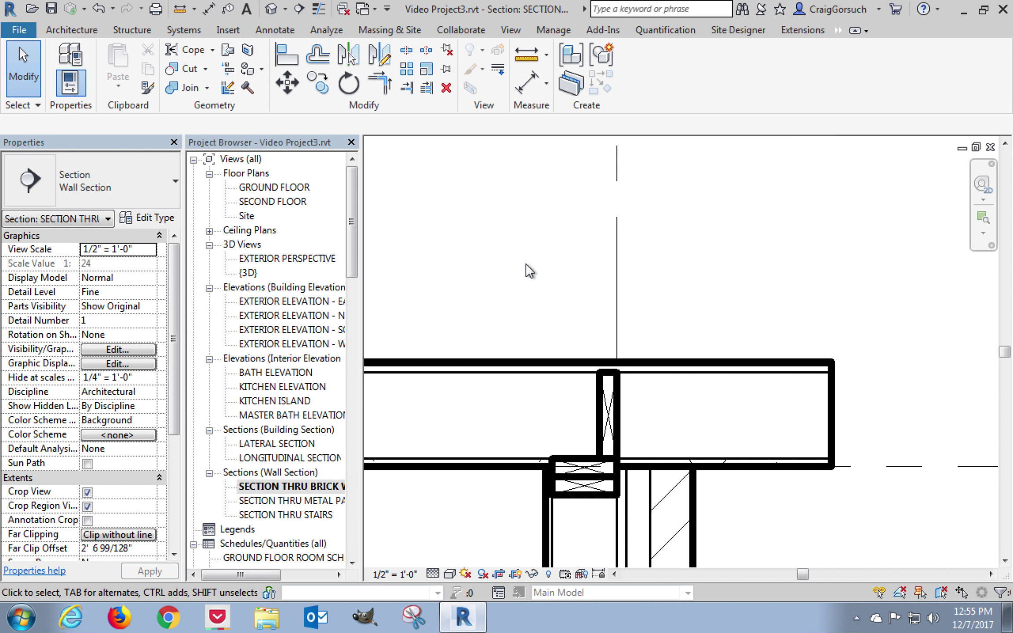
click(609, 438)
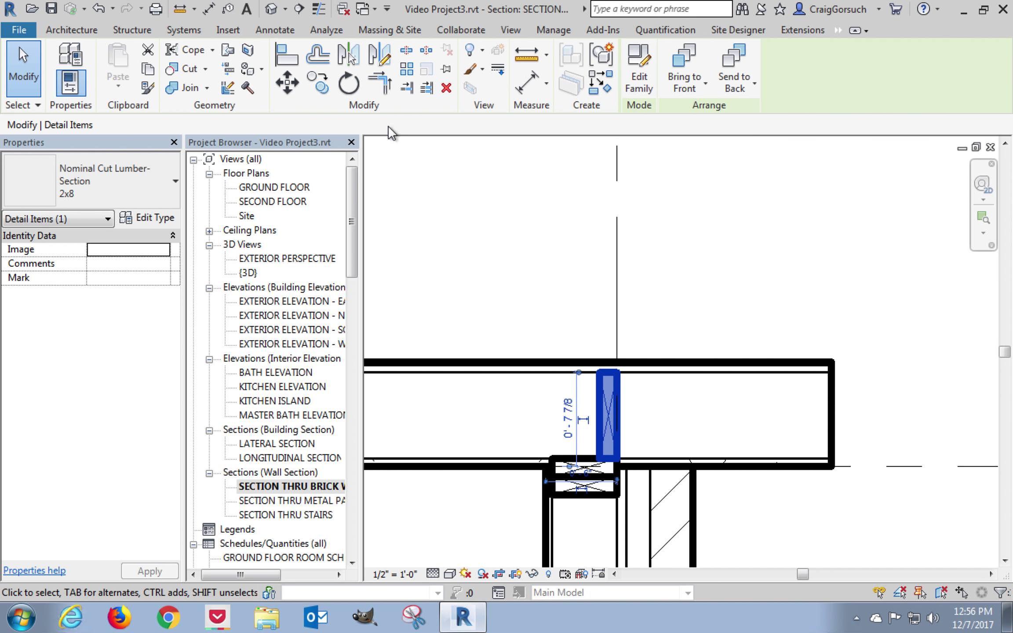
click(318, 82)
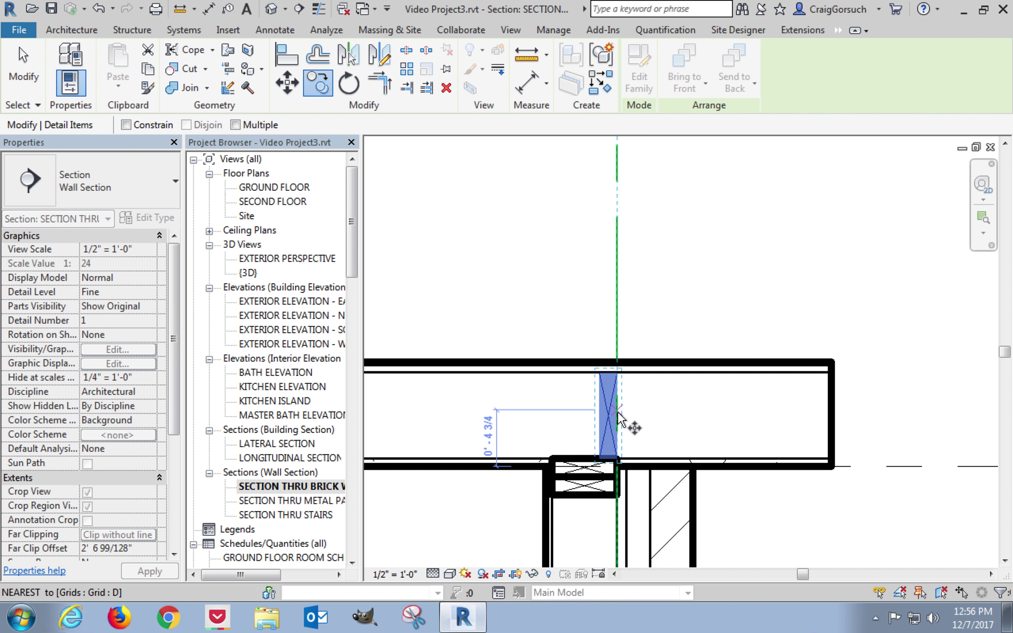
click(619, 416)
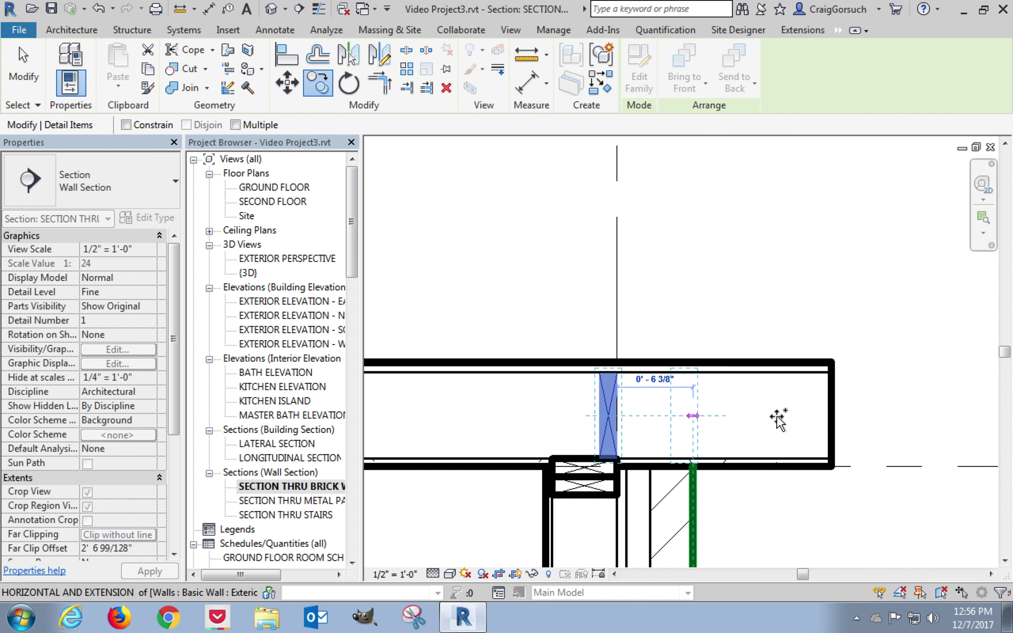
click(832, 417)
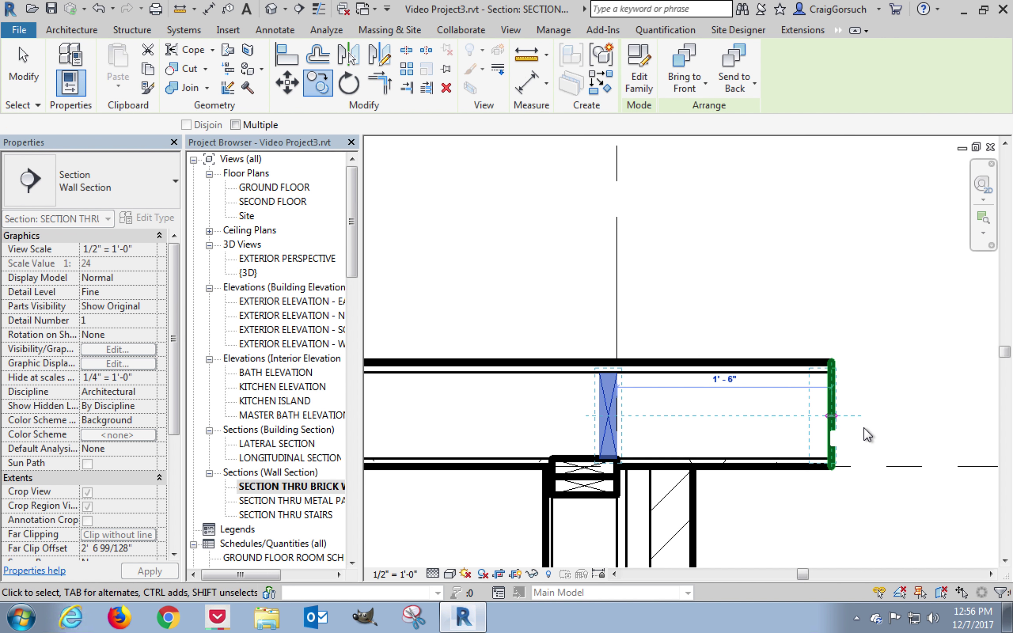
scroll(866, 437, up, 2)
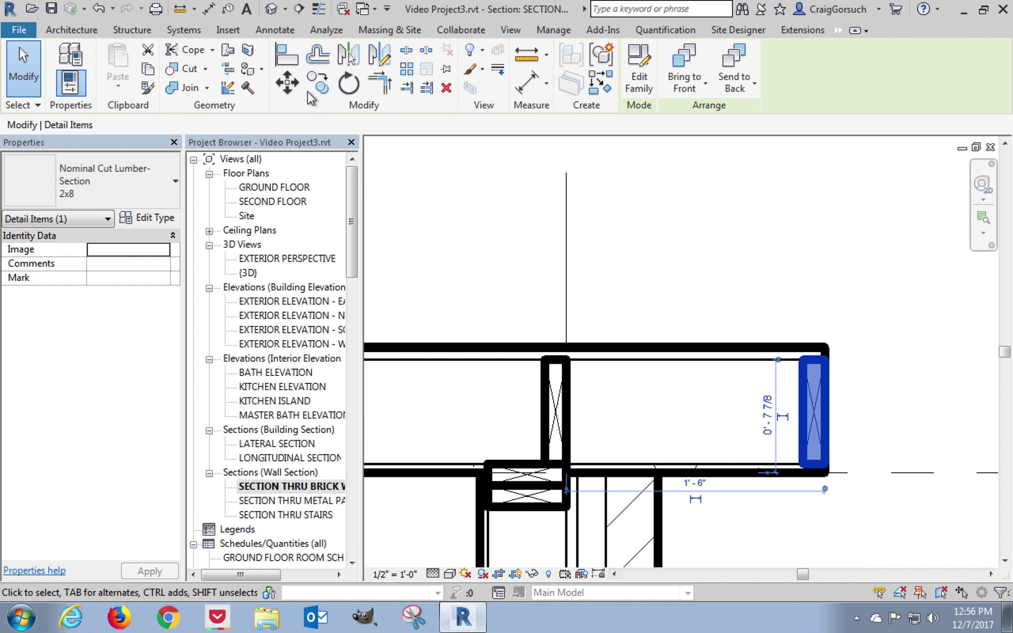
Step: Move the copied 2x8 with MV just inside the end trim
key(m)
key(v)
click(653, 232)
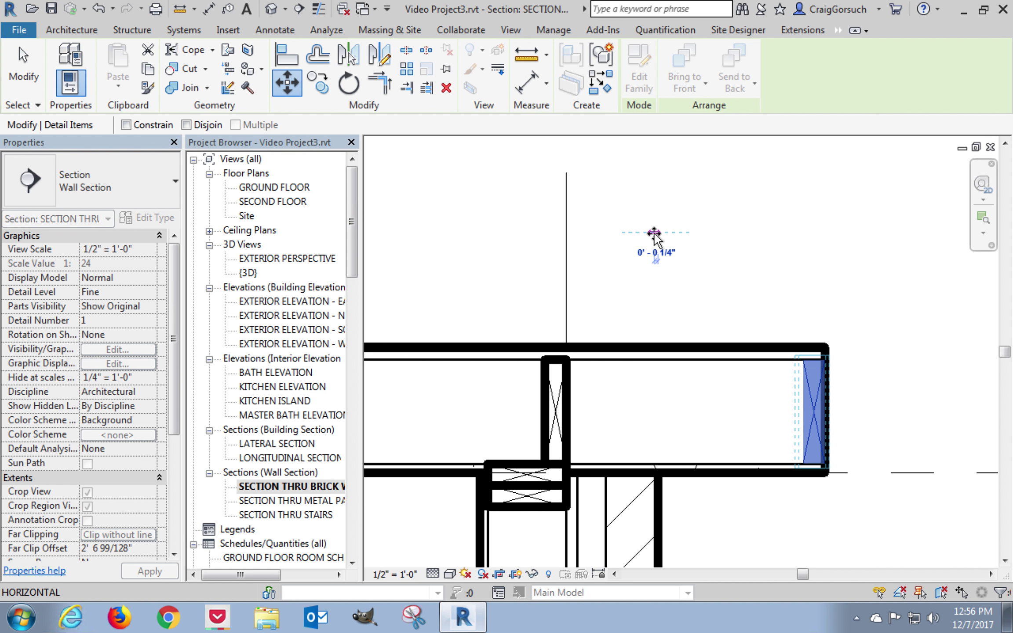
click(653, 237)
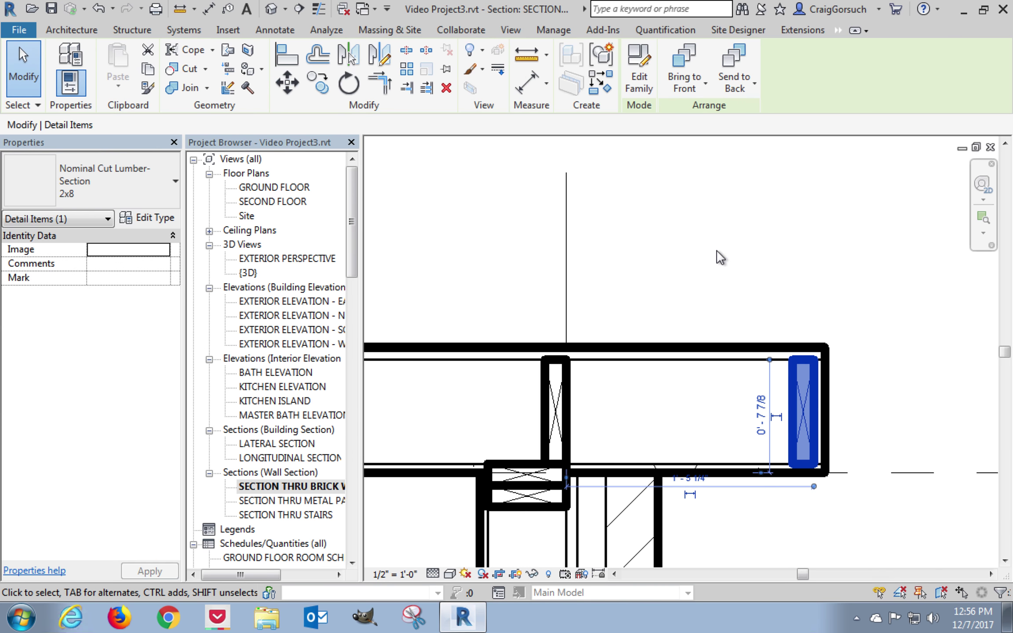
click(717, 251)
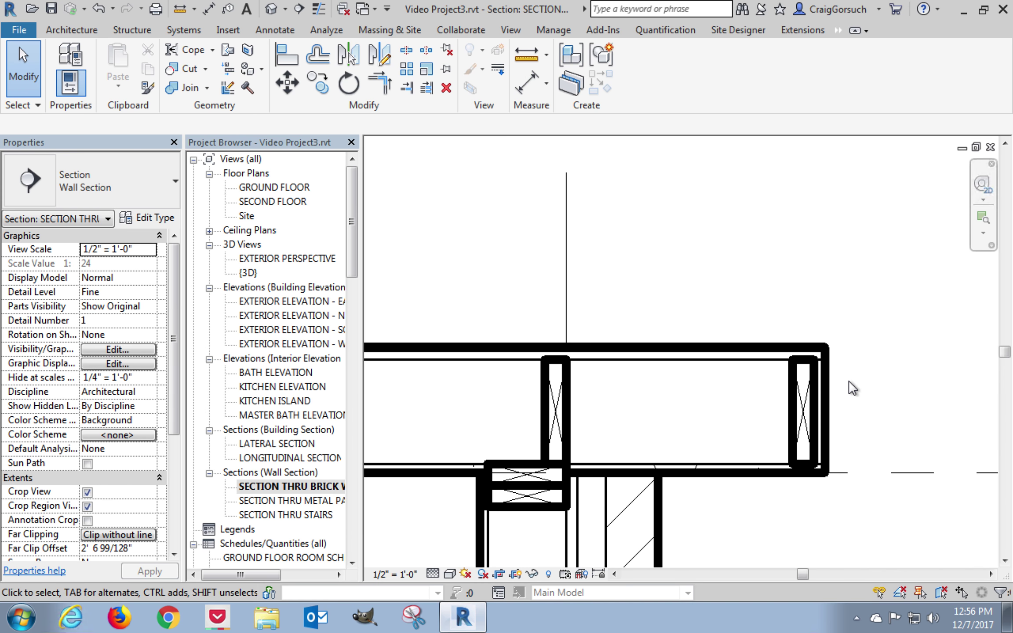
Step: Zoom out and pan the section up to the roof framing and the HIGH ROOF and LOW ROOF levels
scroll(853, 389, down, 5)
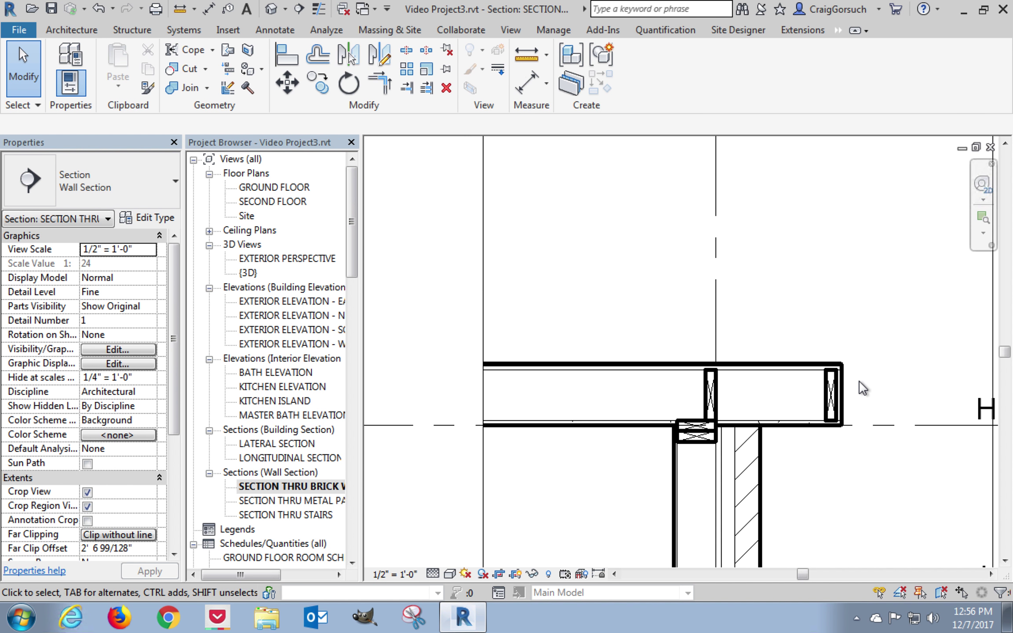
middle_drag(874, 481, 791, 384)
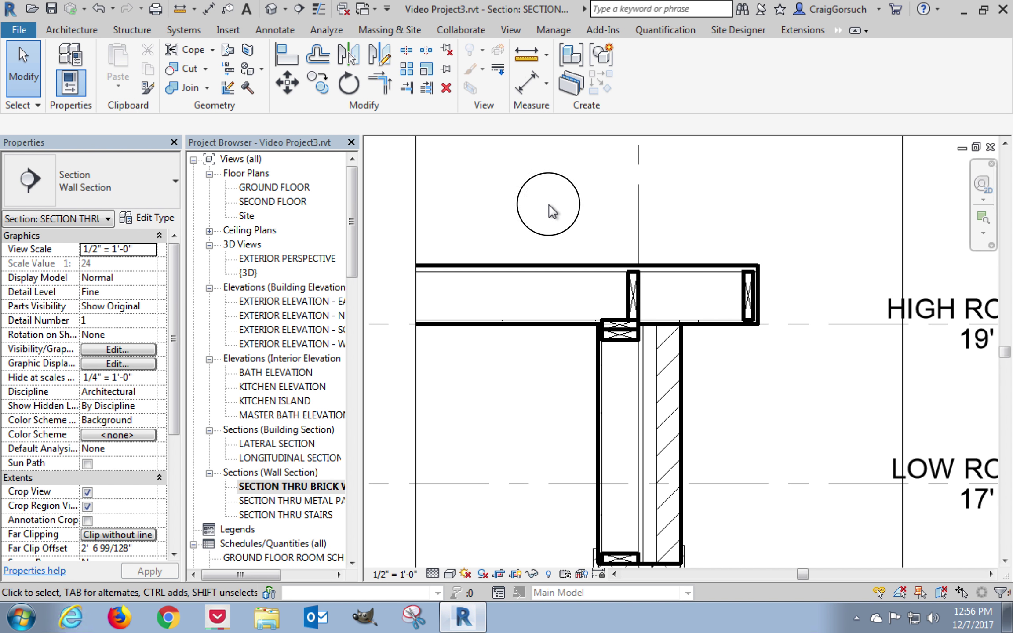
middle_drag(585, 288, 598, 241)
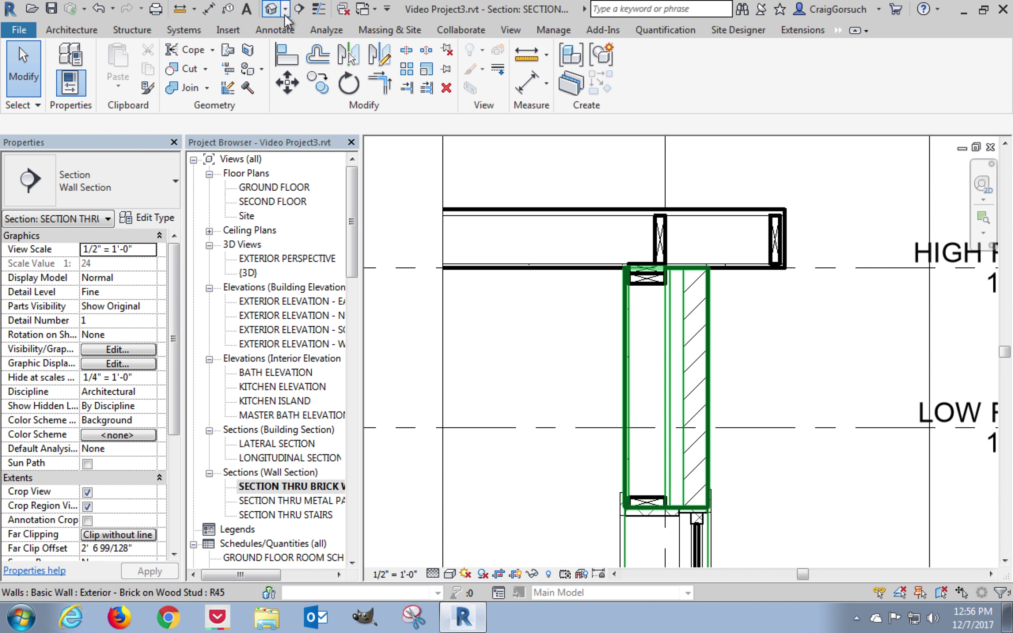
Step: Fill the roof cavity with 7 1/4" batt insulation from the inner 2x8 to the roof's left edge
click(279, 29)
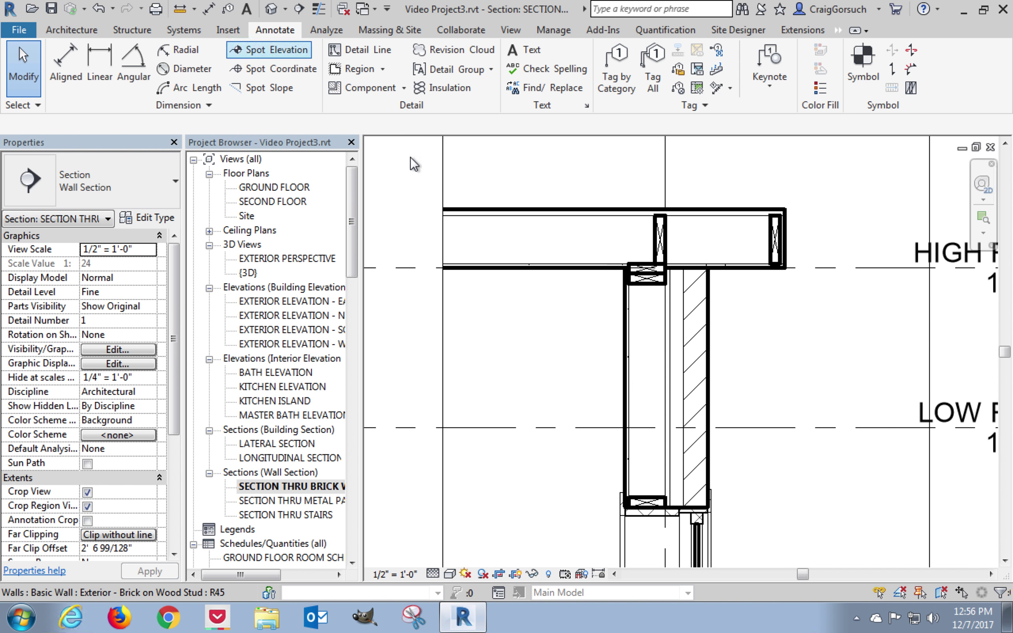
click(440, 89)
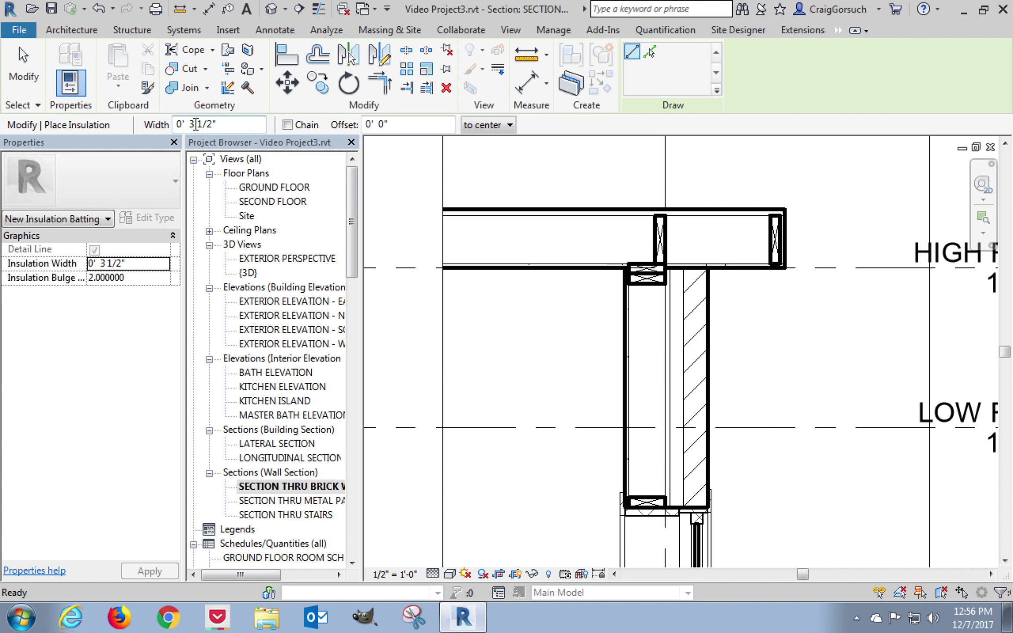
drag(190, 124, 246, 129)
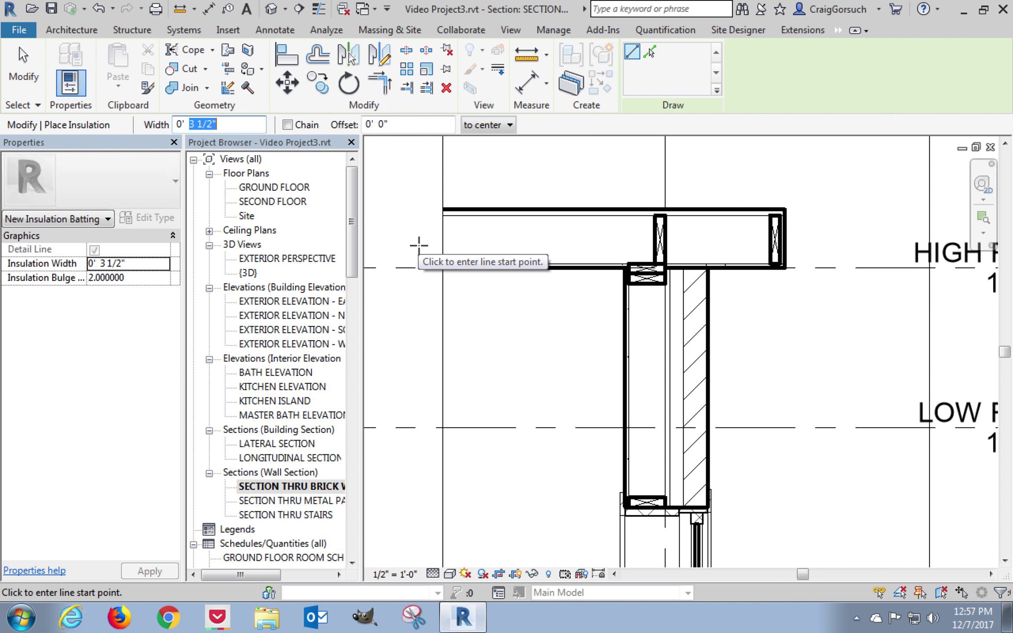
text(7 1/5)
key(BackSpace)
text(4)
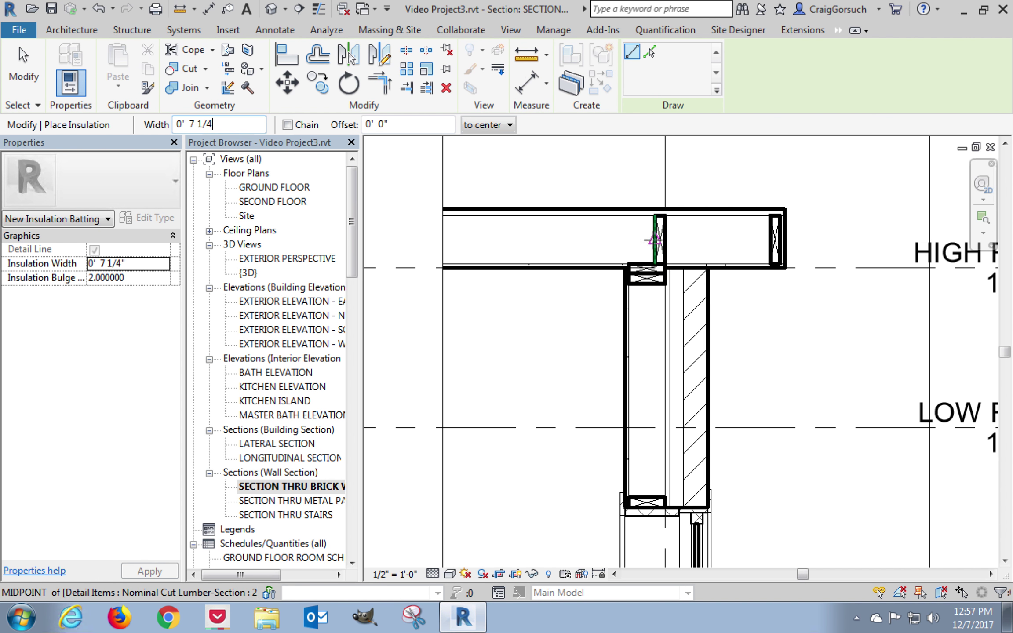
click(654, 239)
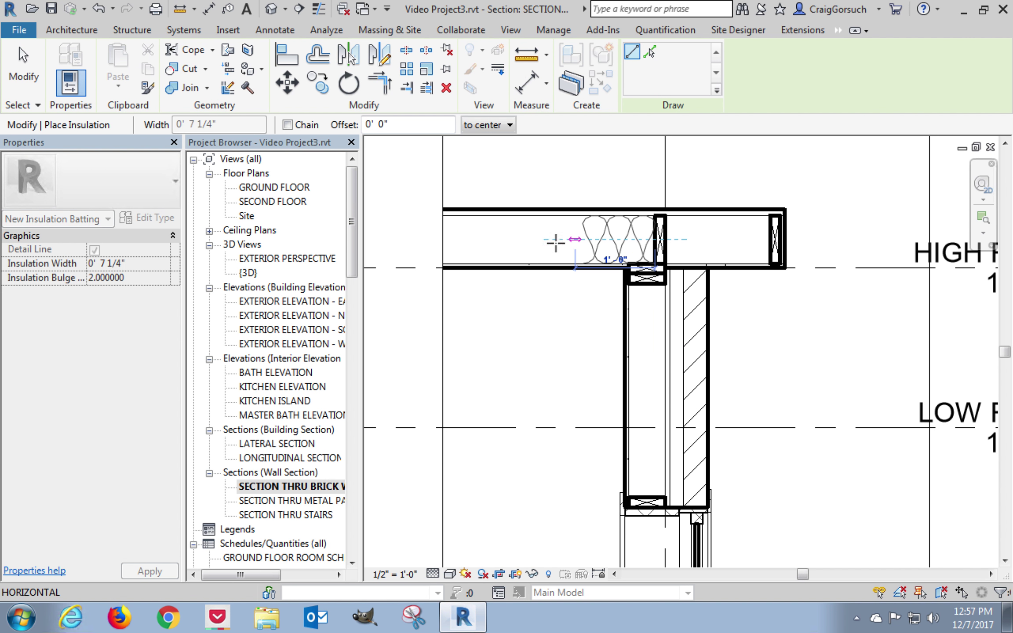
click(428, 239)
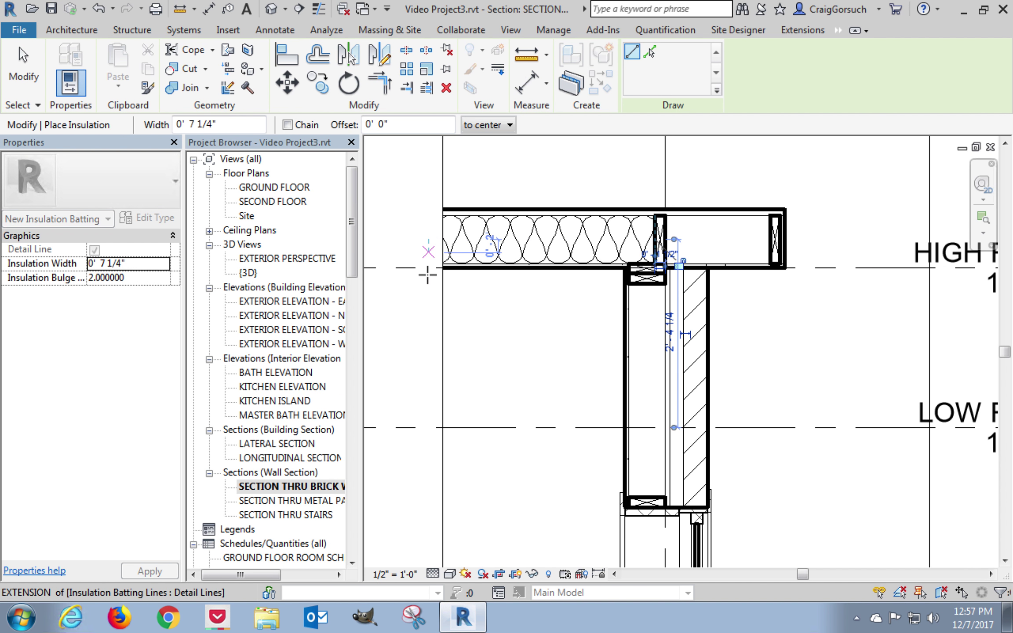
key(Escape)
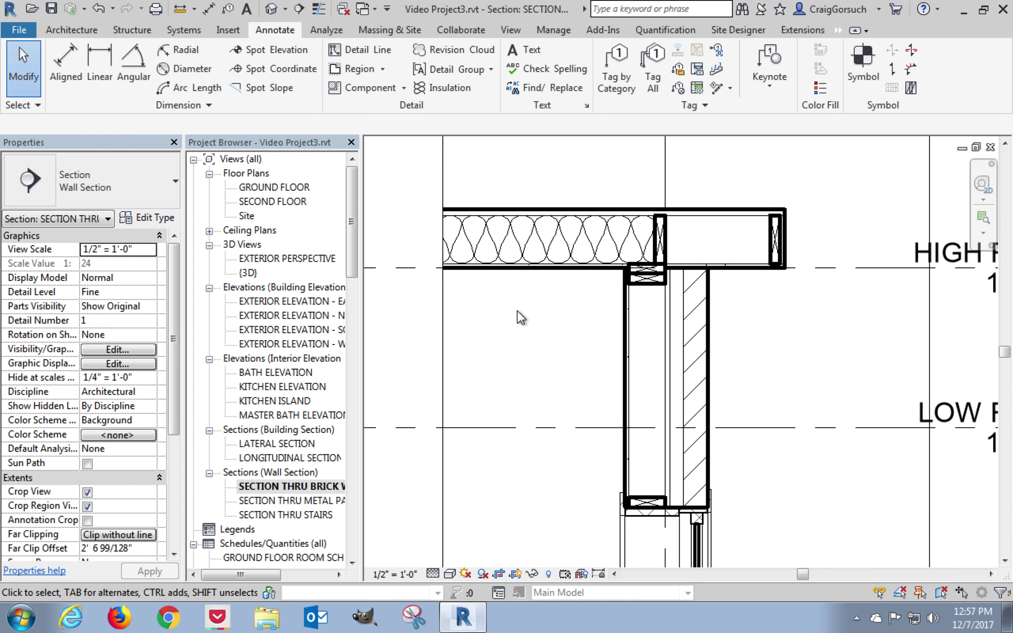
Step: Add 5 1/2" batt insulation in the upper wall cavity between two lumber blocks
click(437, 87)
drag(225, 124, 162, 122)
text(0 5 1/2)
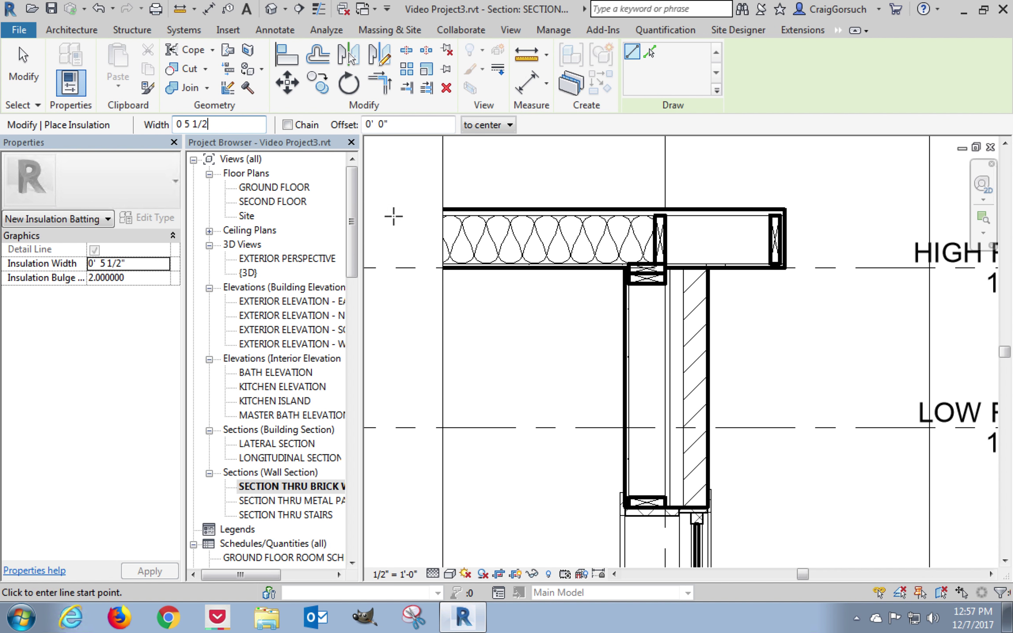
click(647, 284)
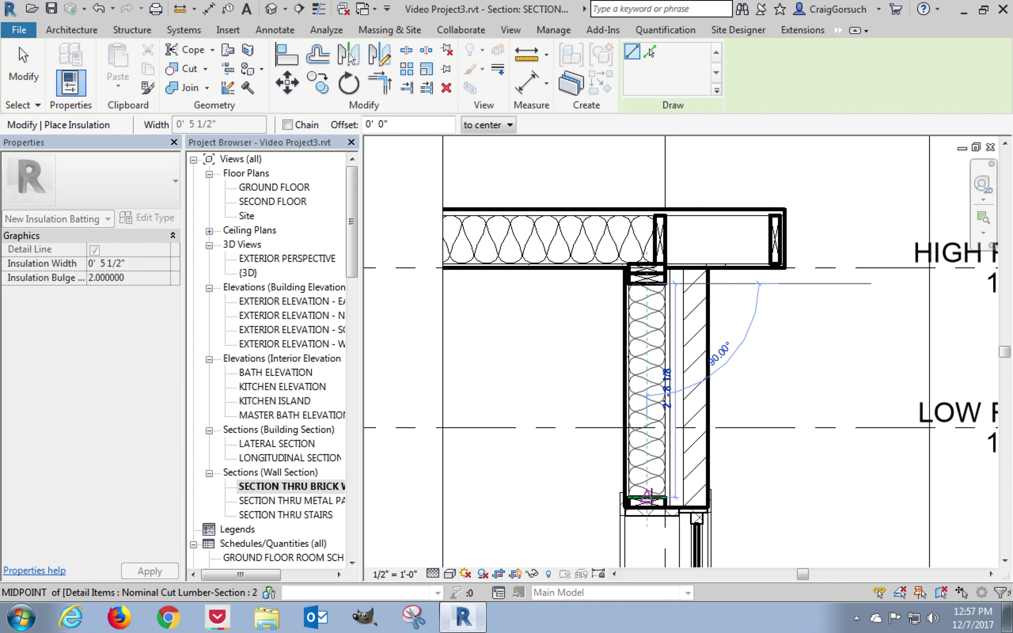
click(648, 489)
Step: Add two more 5 1/2" battings in the second-floor wall cavities, down to the bottom plate
middle_drag(610, 226, 541, 217)
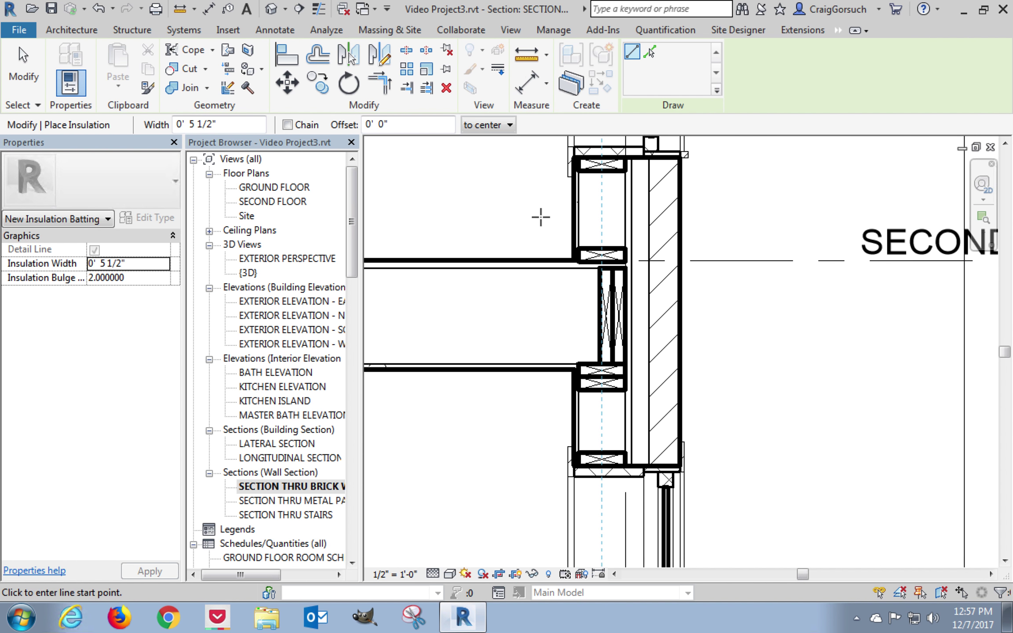
click(601, 170)
click(602, 249)
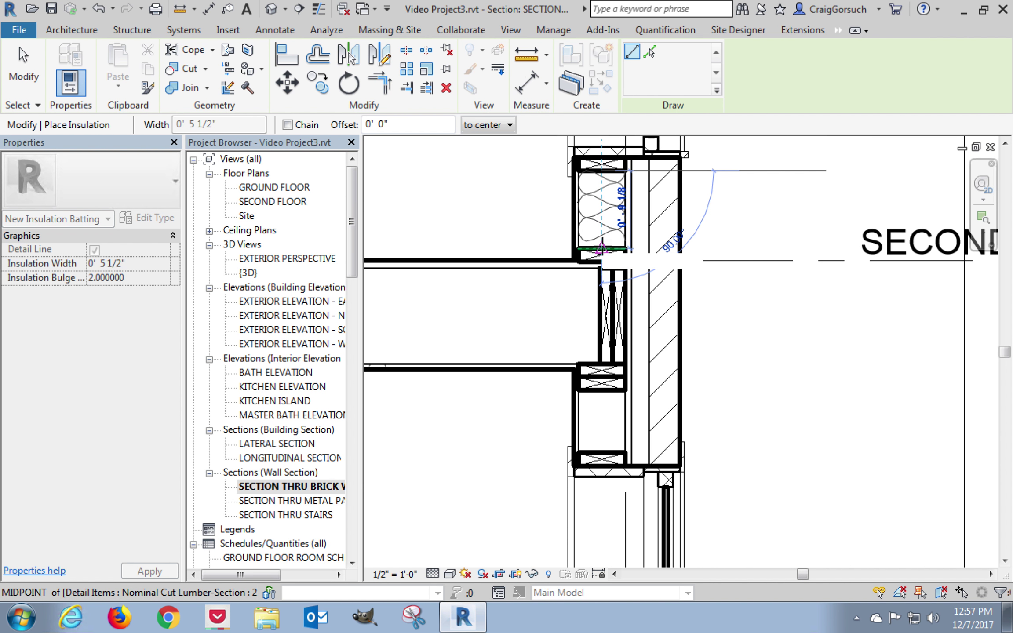
click(601, 389)
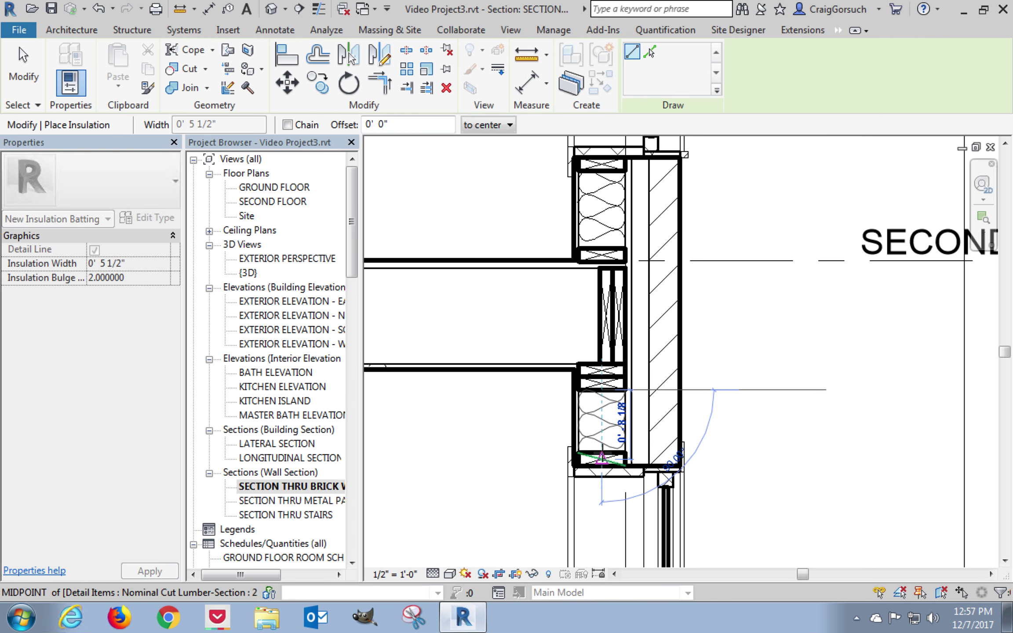
click(602, 454)
Step: Fill the ground-floor wall cavity with 5 1/2" batting down to the bottom plate
middle_drag(530, 466, 524, 253)
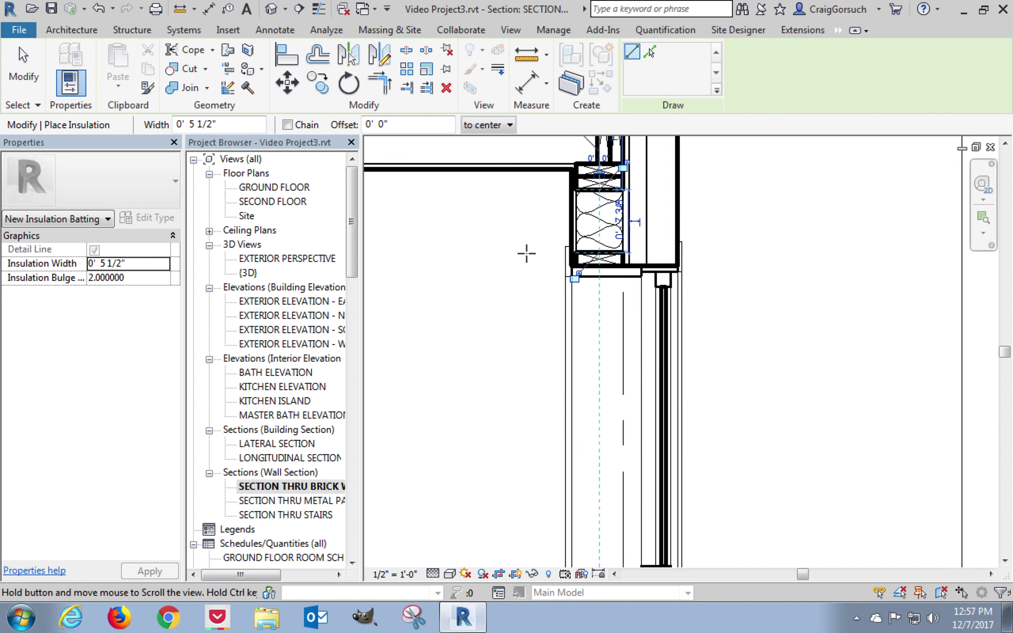
scroll(525, 254, down, 3)
middle_drag(544, 369, 540, 149)
scroll(549, 524, up, 4)
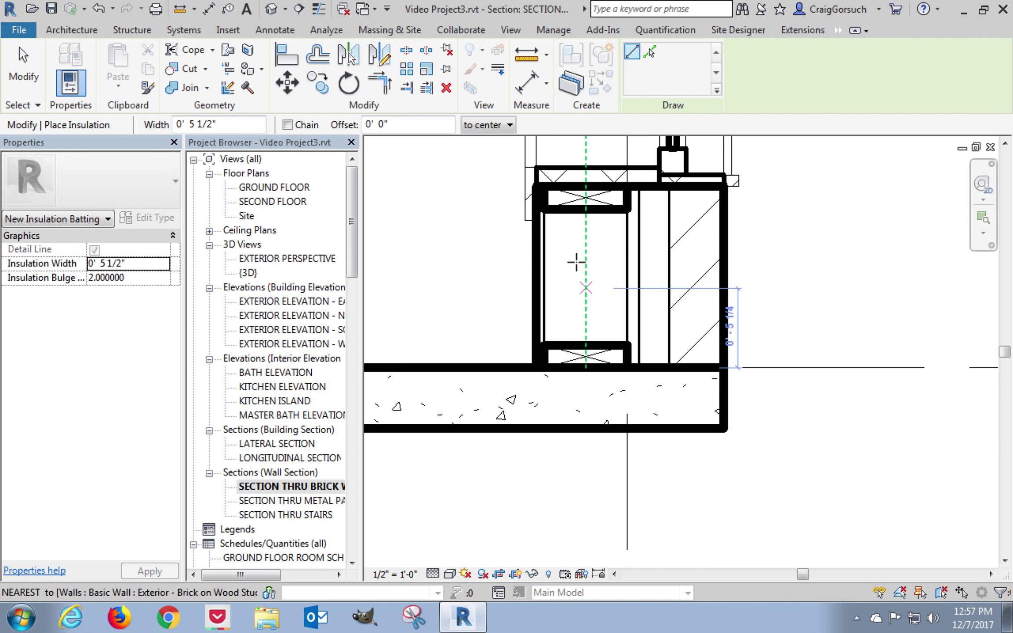
click(586, 209)
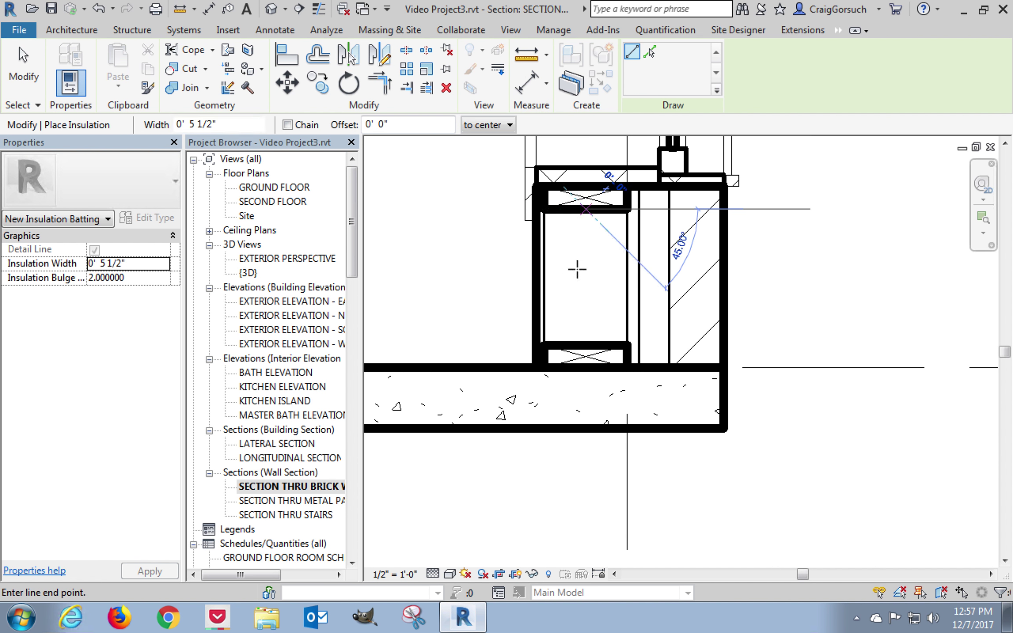
click(586, 344)
scroll(579, 489, down, 5)
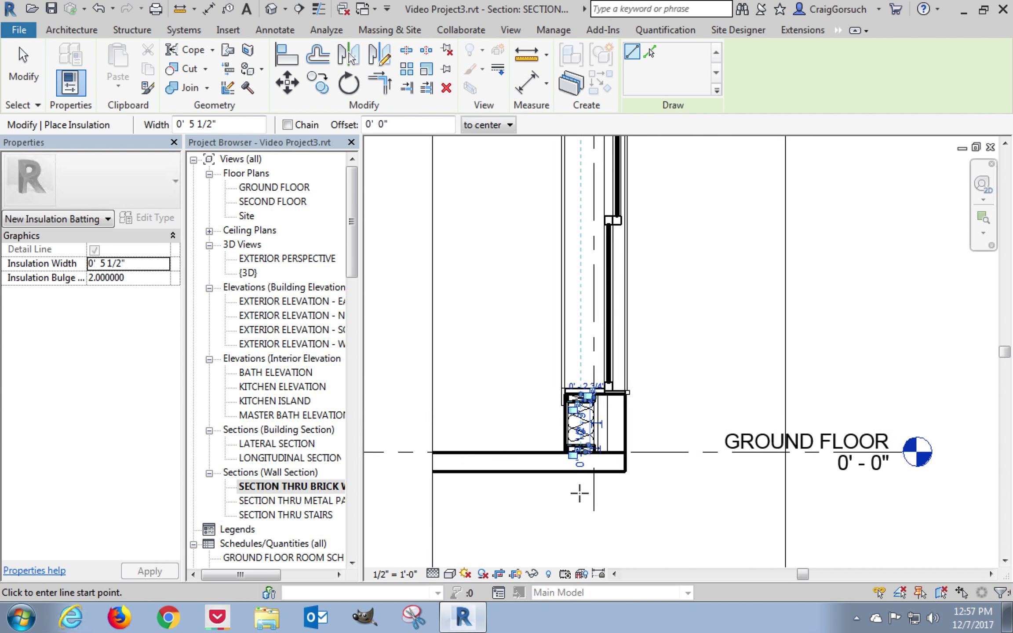
key(Escape)
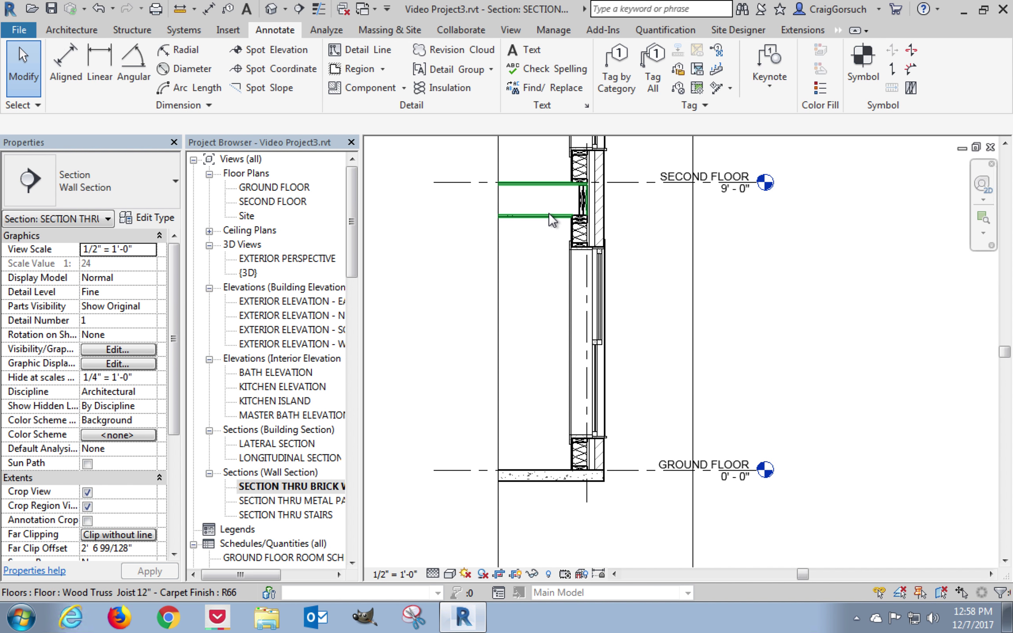
Step: Zoom to fit the whole insulated wall section, roof to ground slab, with ZF
scroll(544, 321, down, 1)
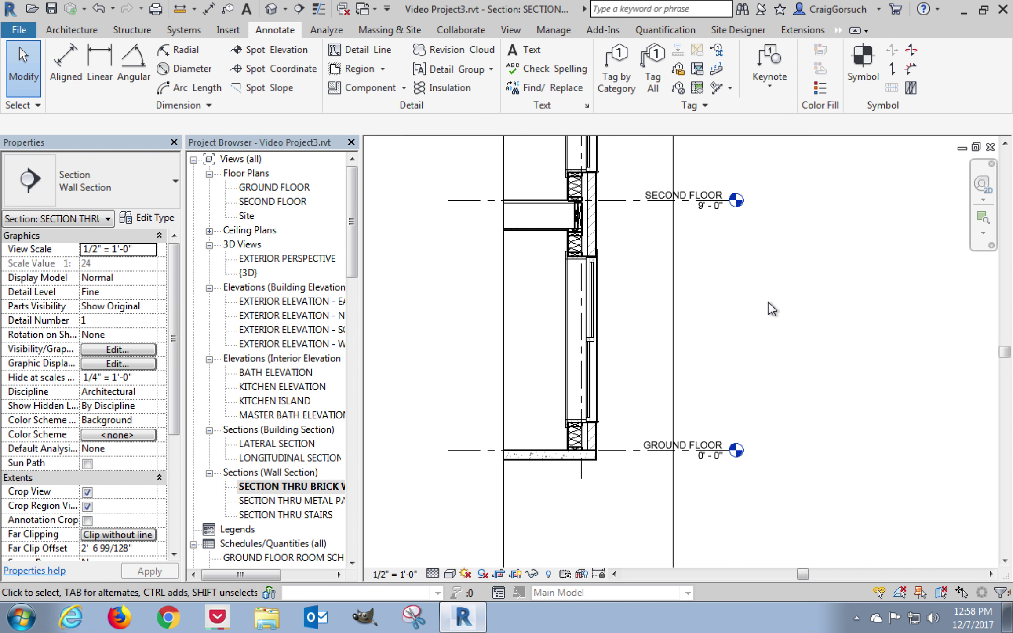
key(z)
key(f)
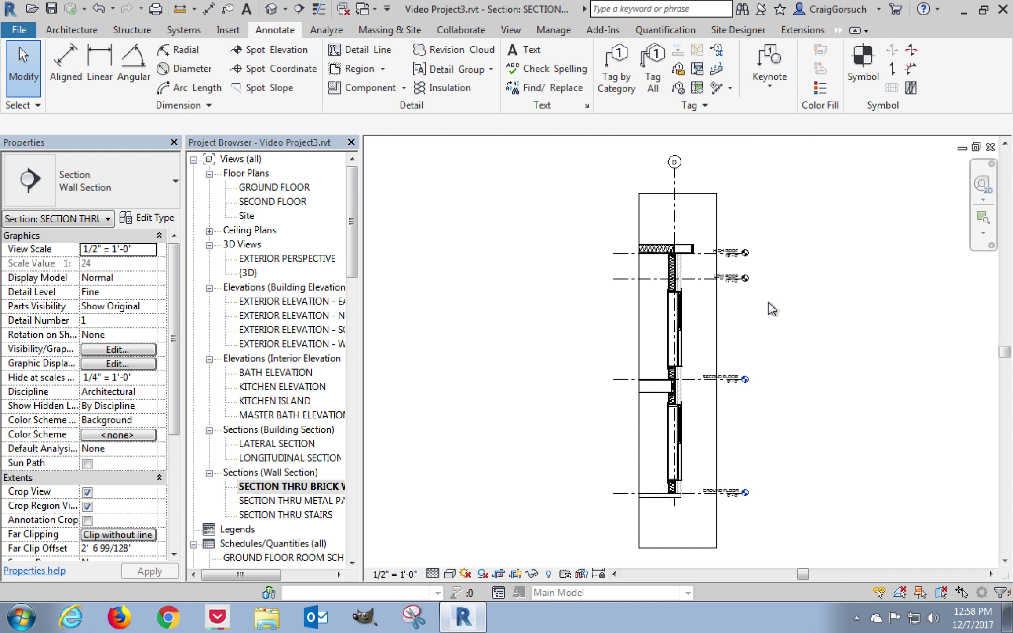